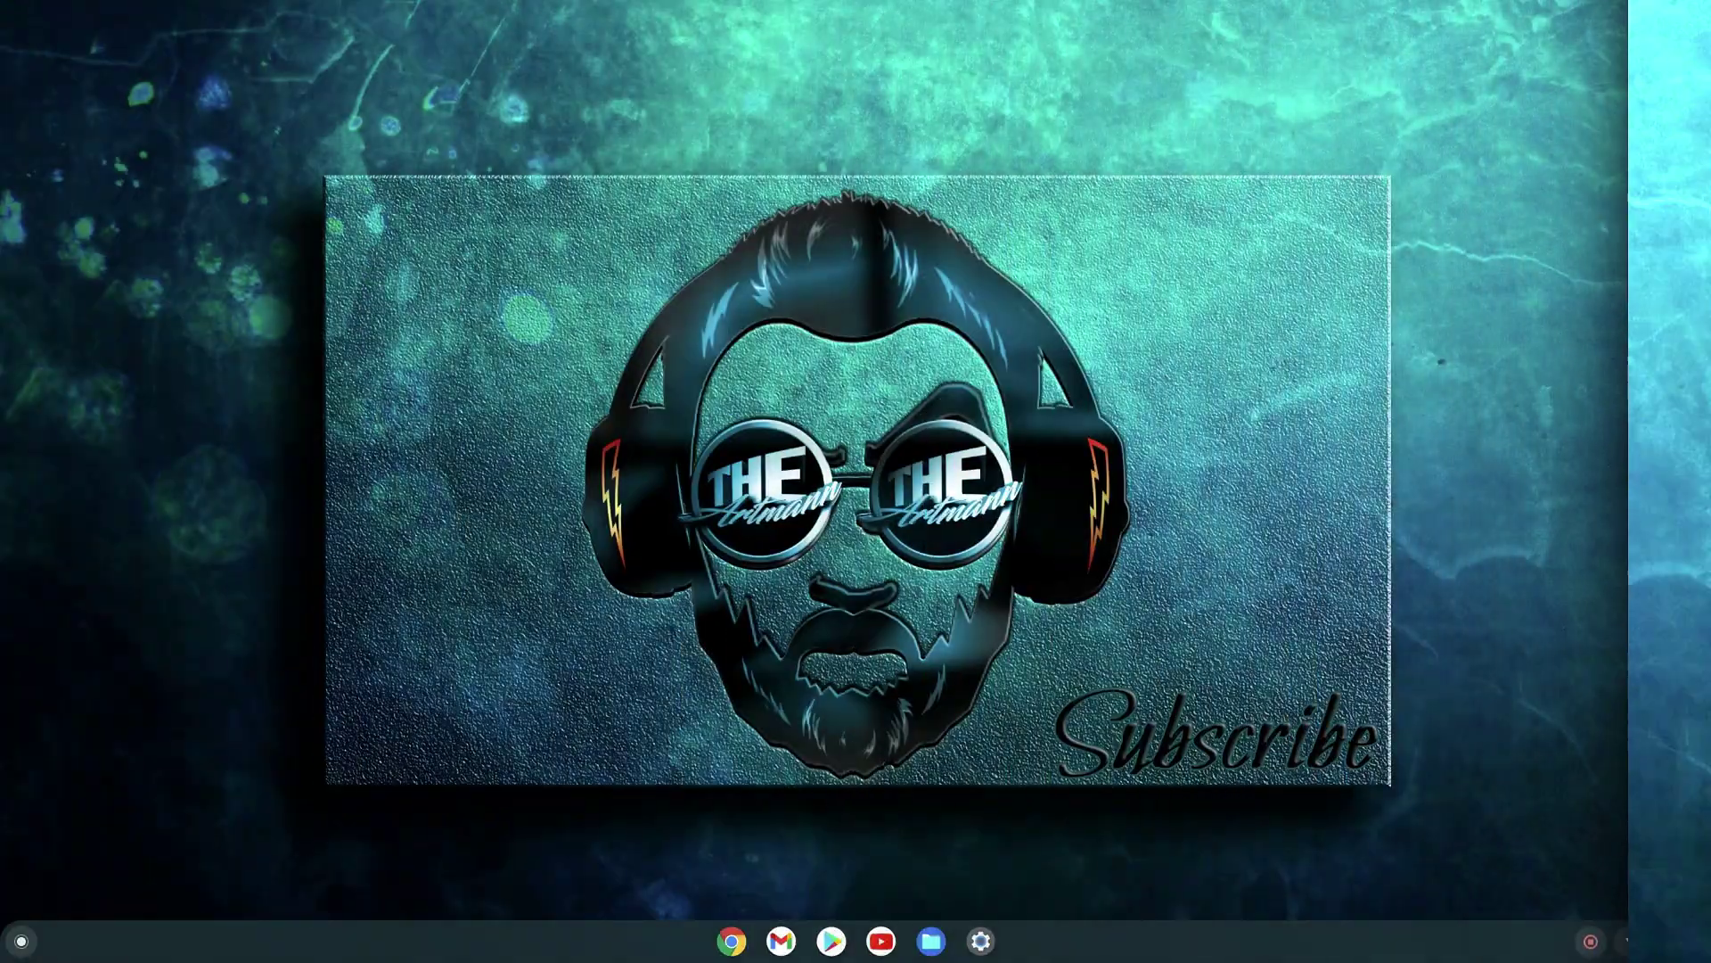
Step: Check for a ChromeOS update from About Chrome OS on version 93.0.4577.69, then close Settings
click(981, 940)
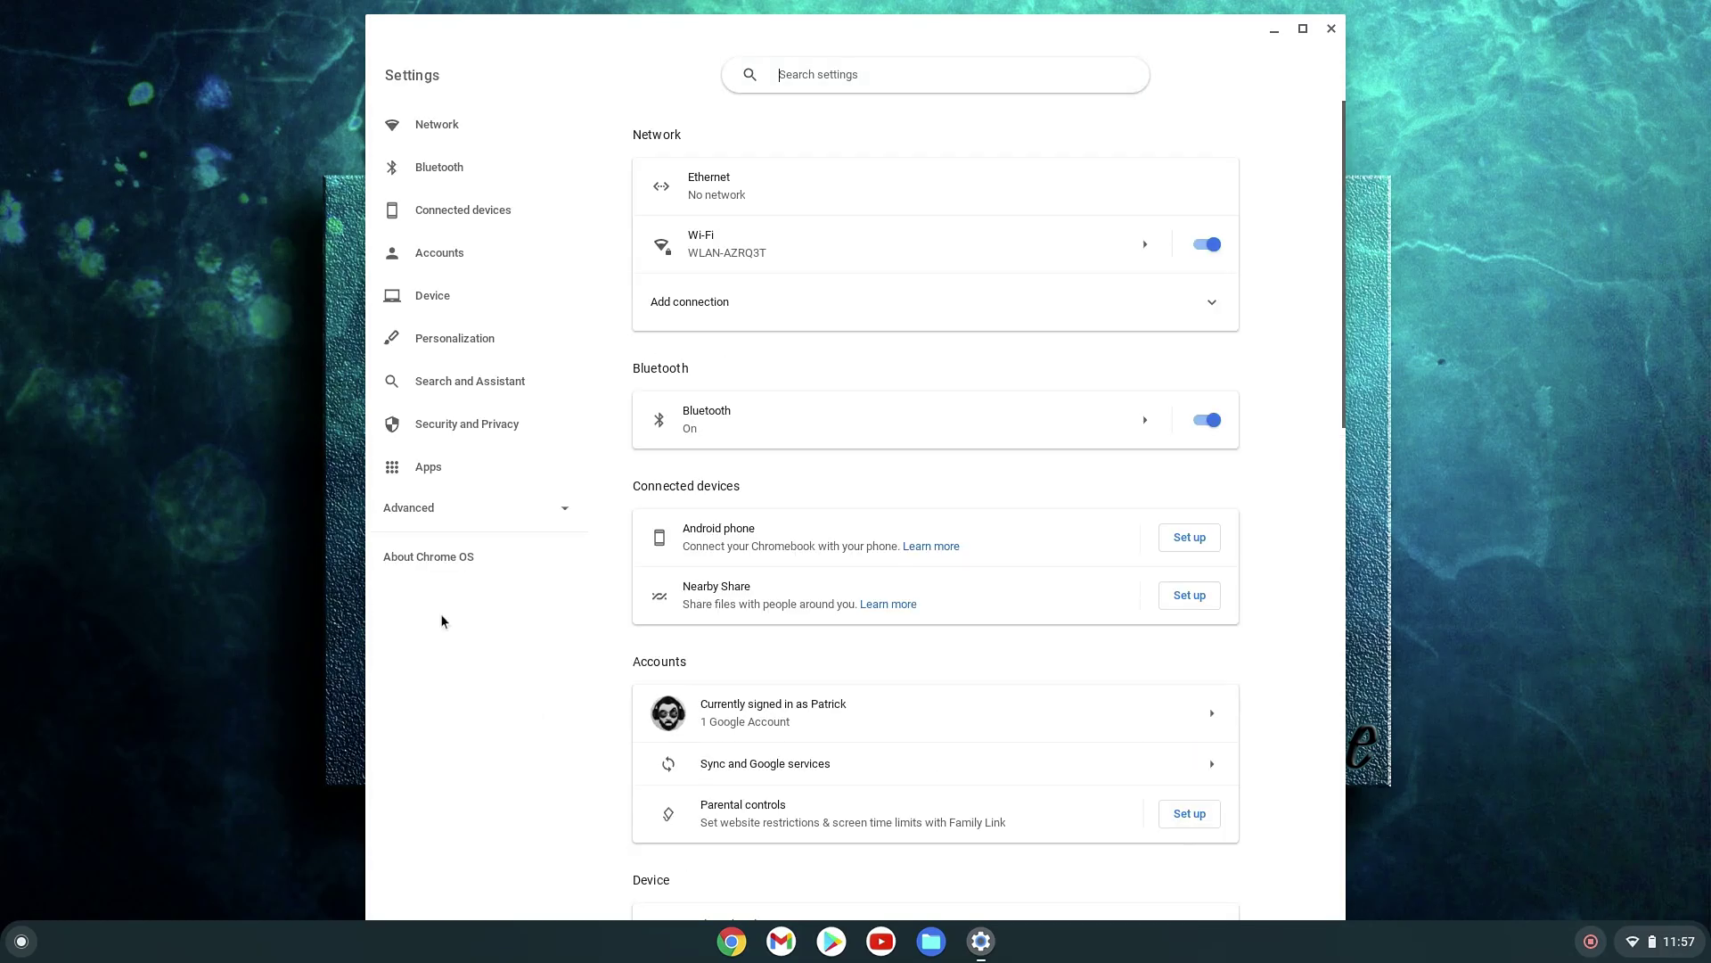
click(432, 583)
drag(617, 269, 899, 268)
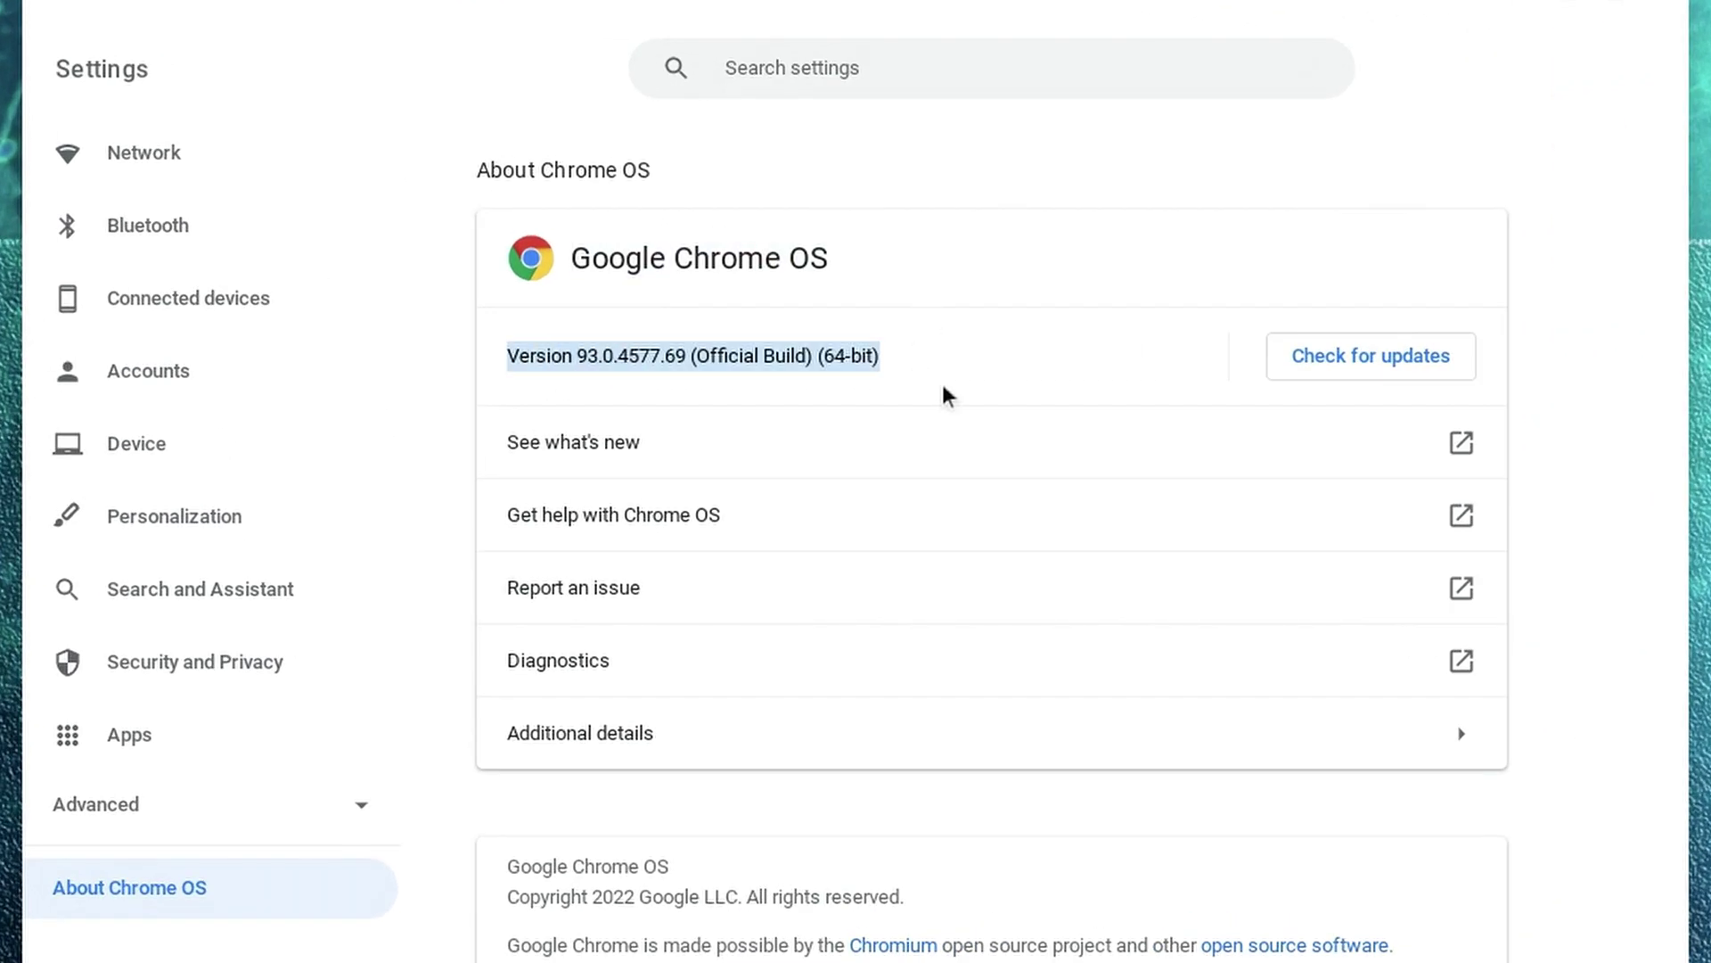
click(1013, 380)
click(1363, 374)
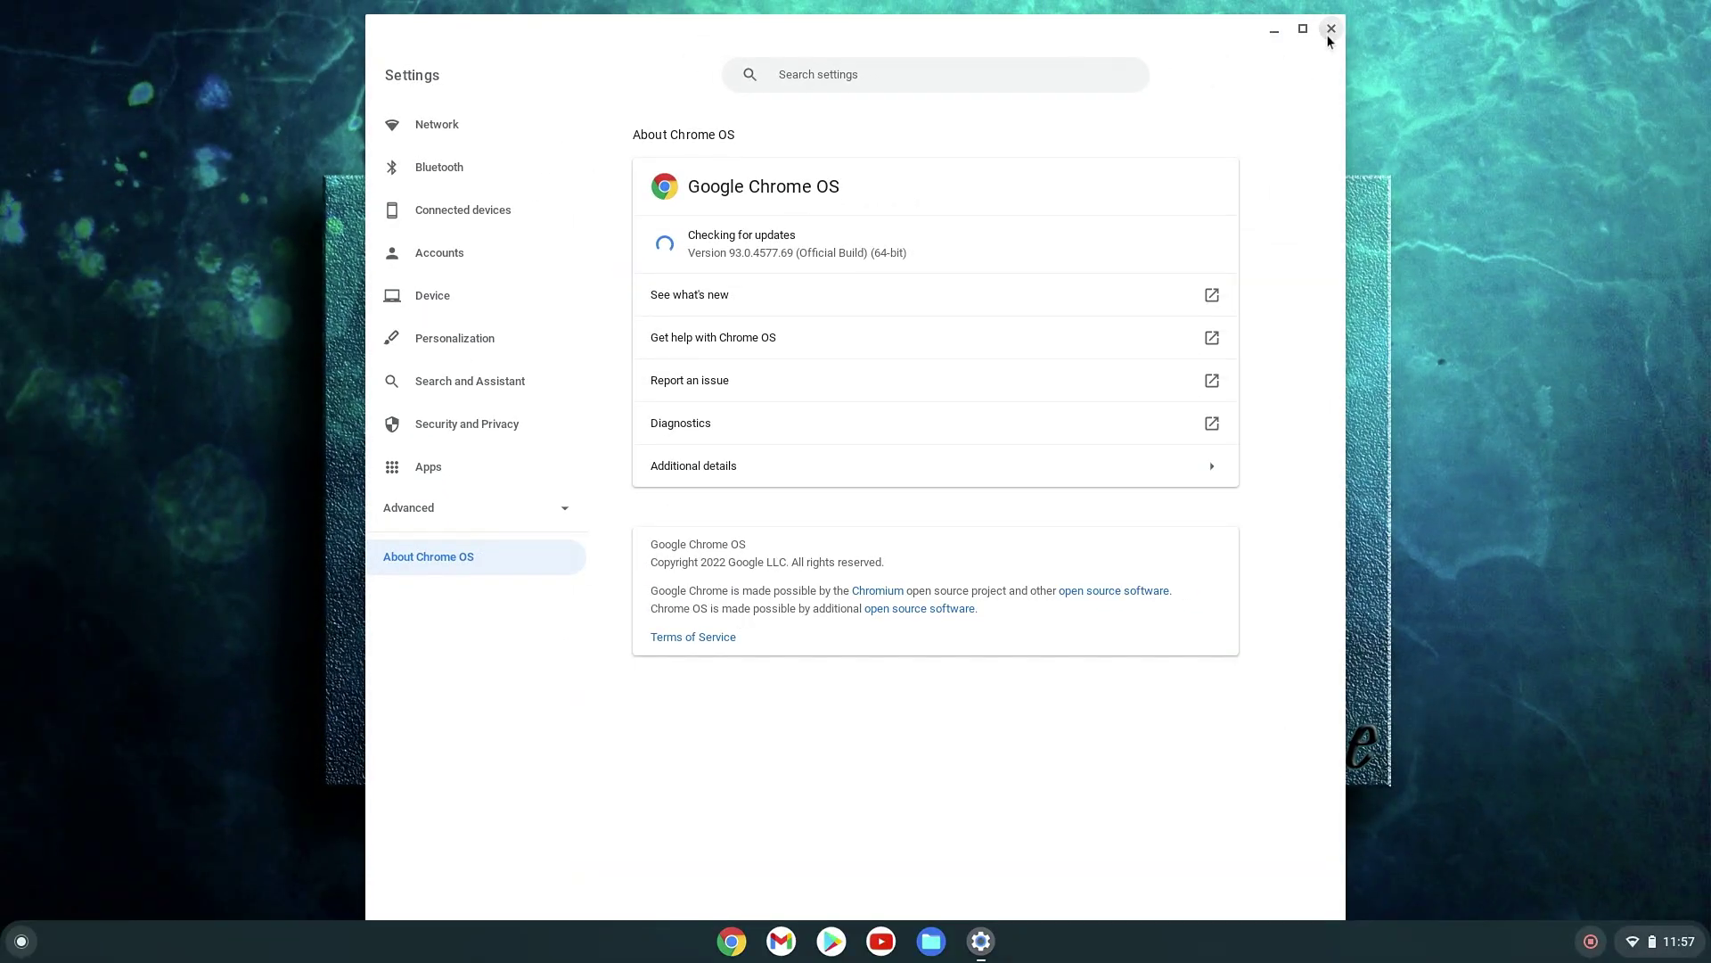
click(1327, 36)
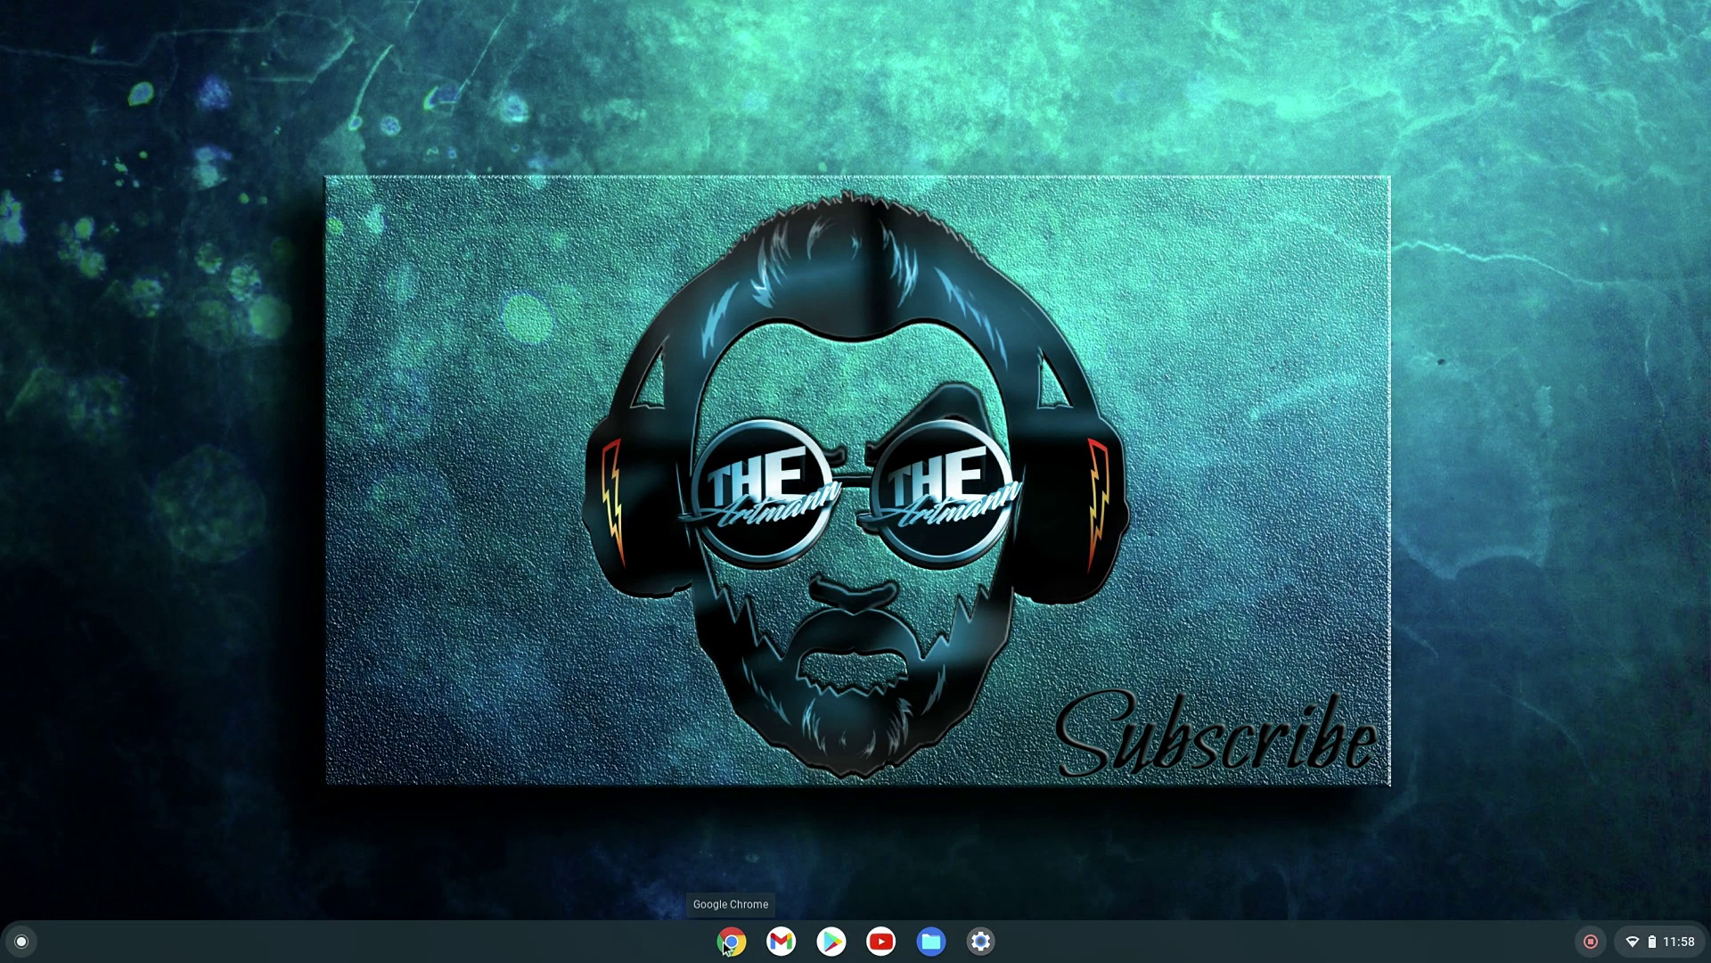
Step: Search 'brunch framework' in Chrome and open the sebanc/brunch GitHub repository README
click(728, 943)
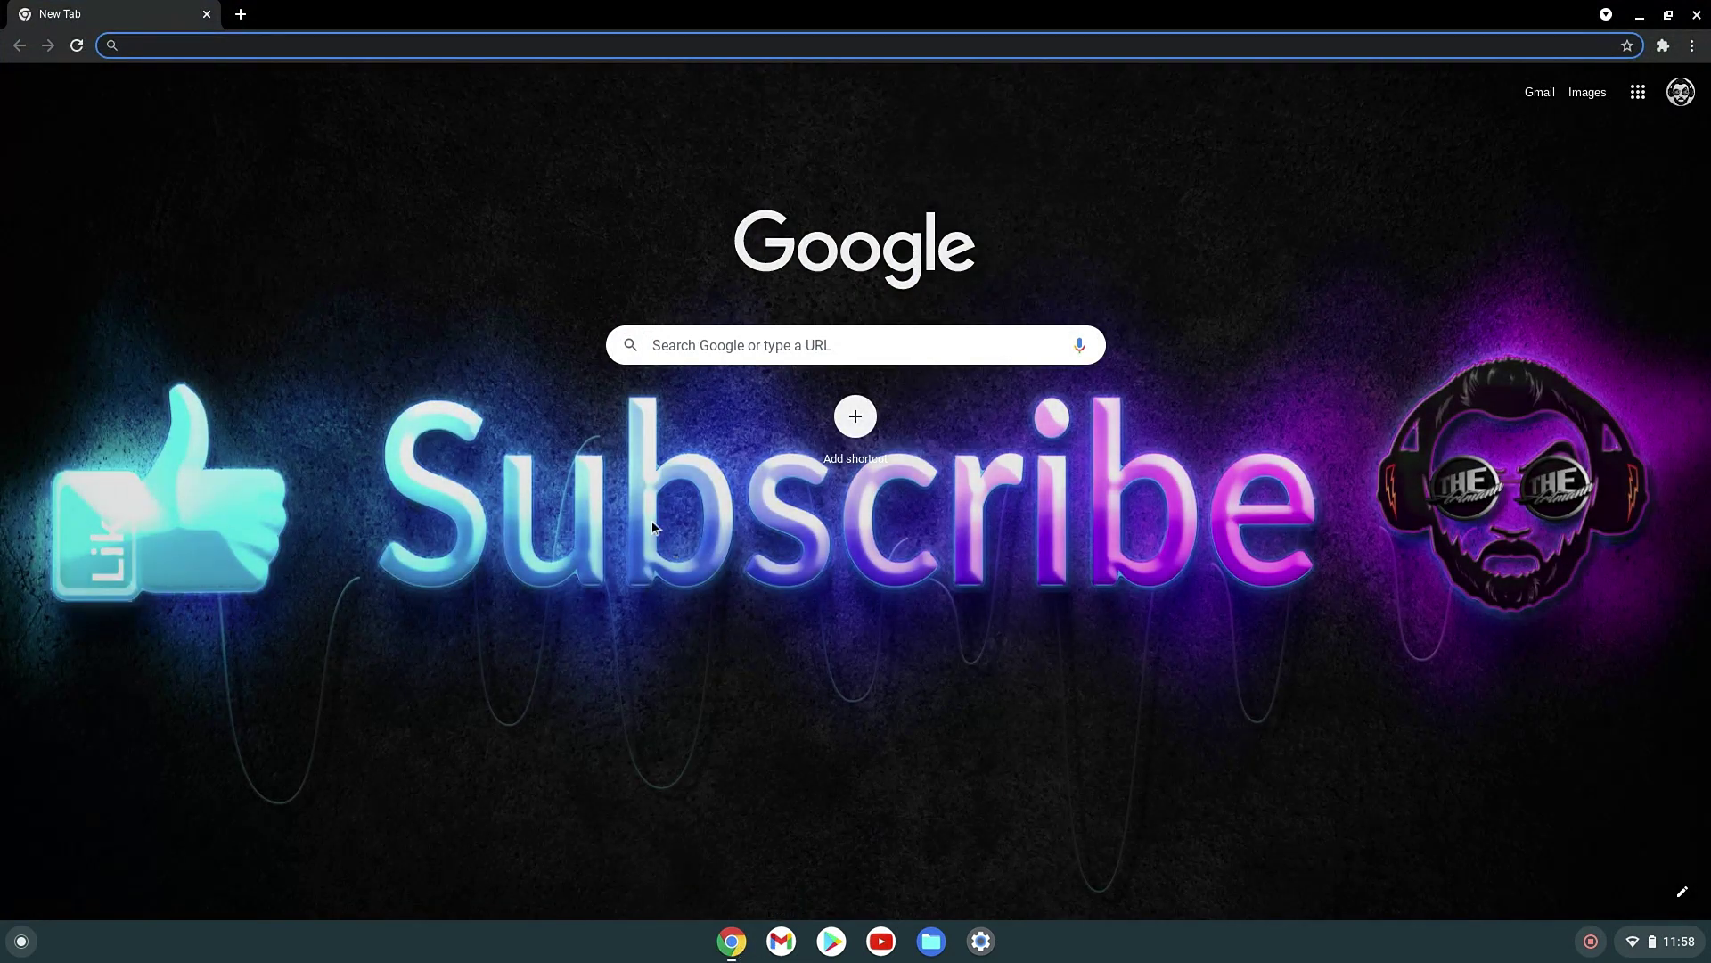
text(brunc)
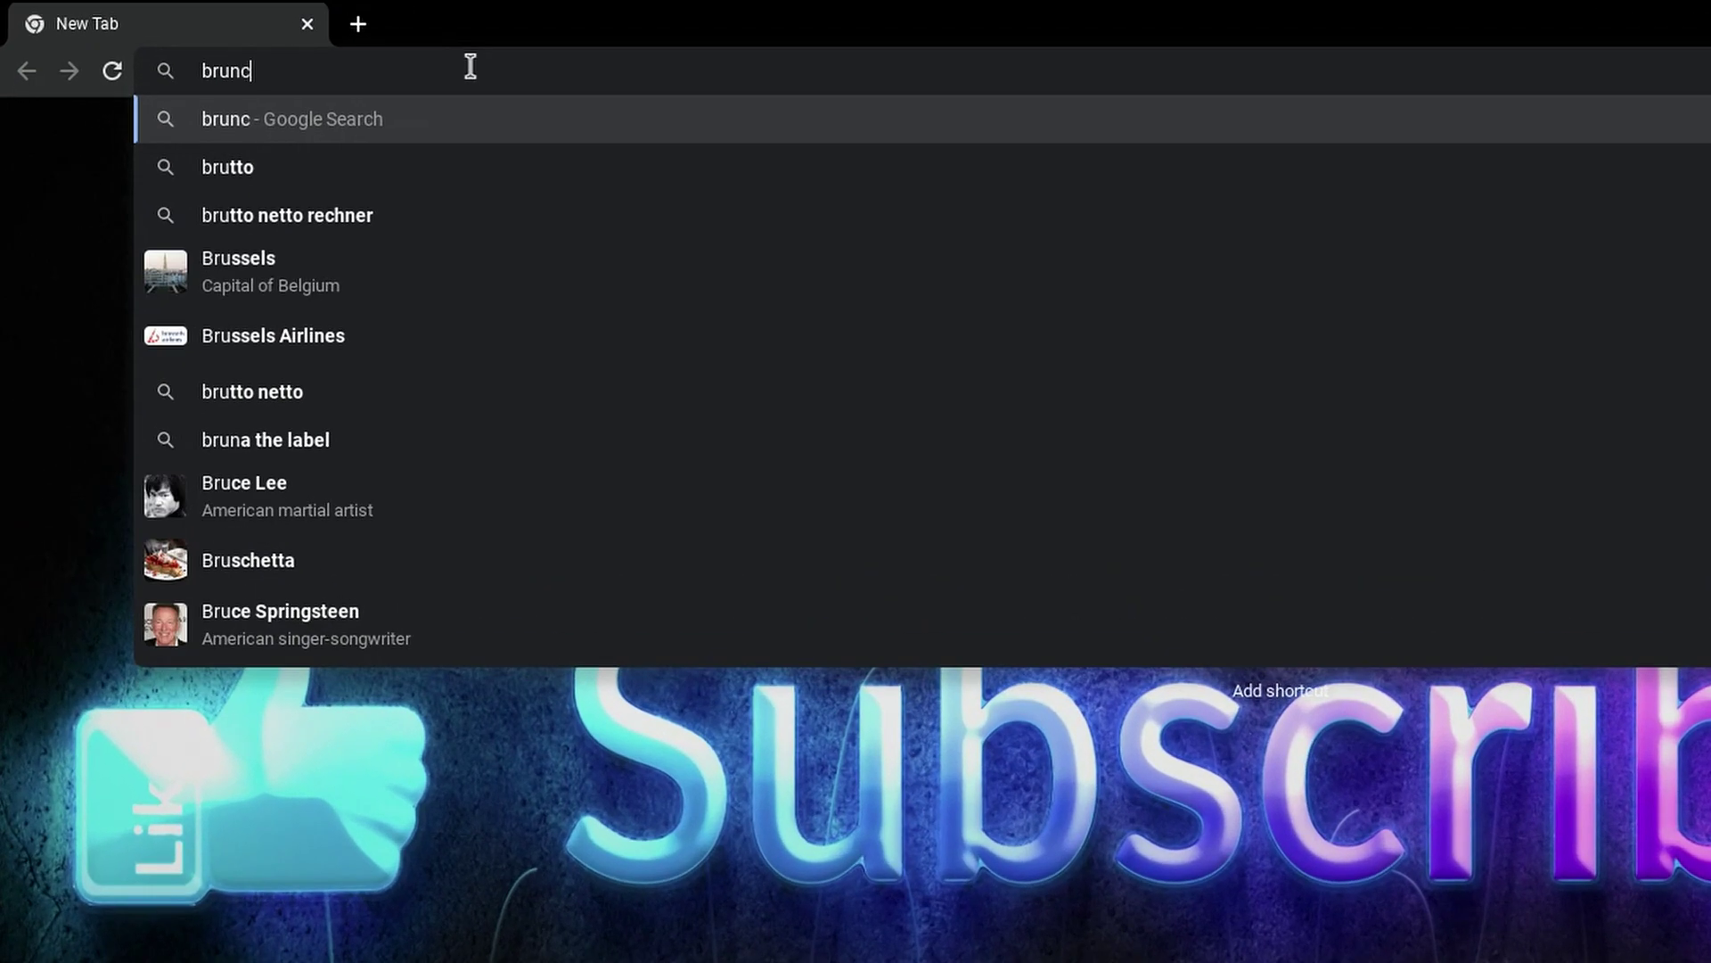
text(h framework)
click(282, 126)
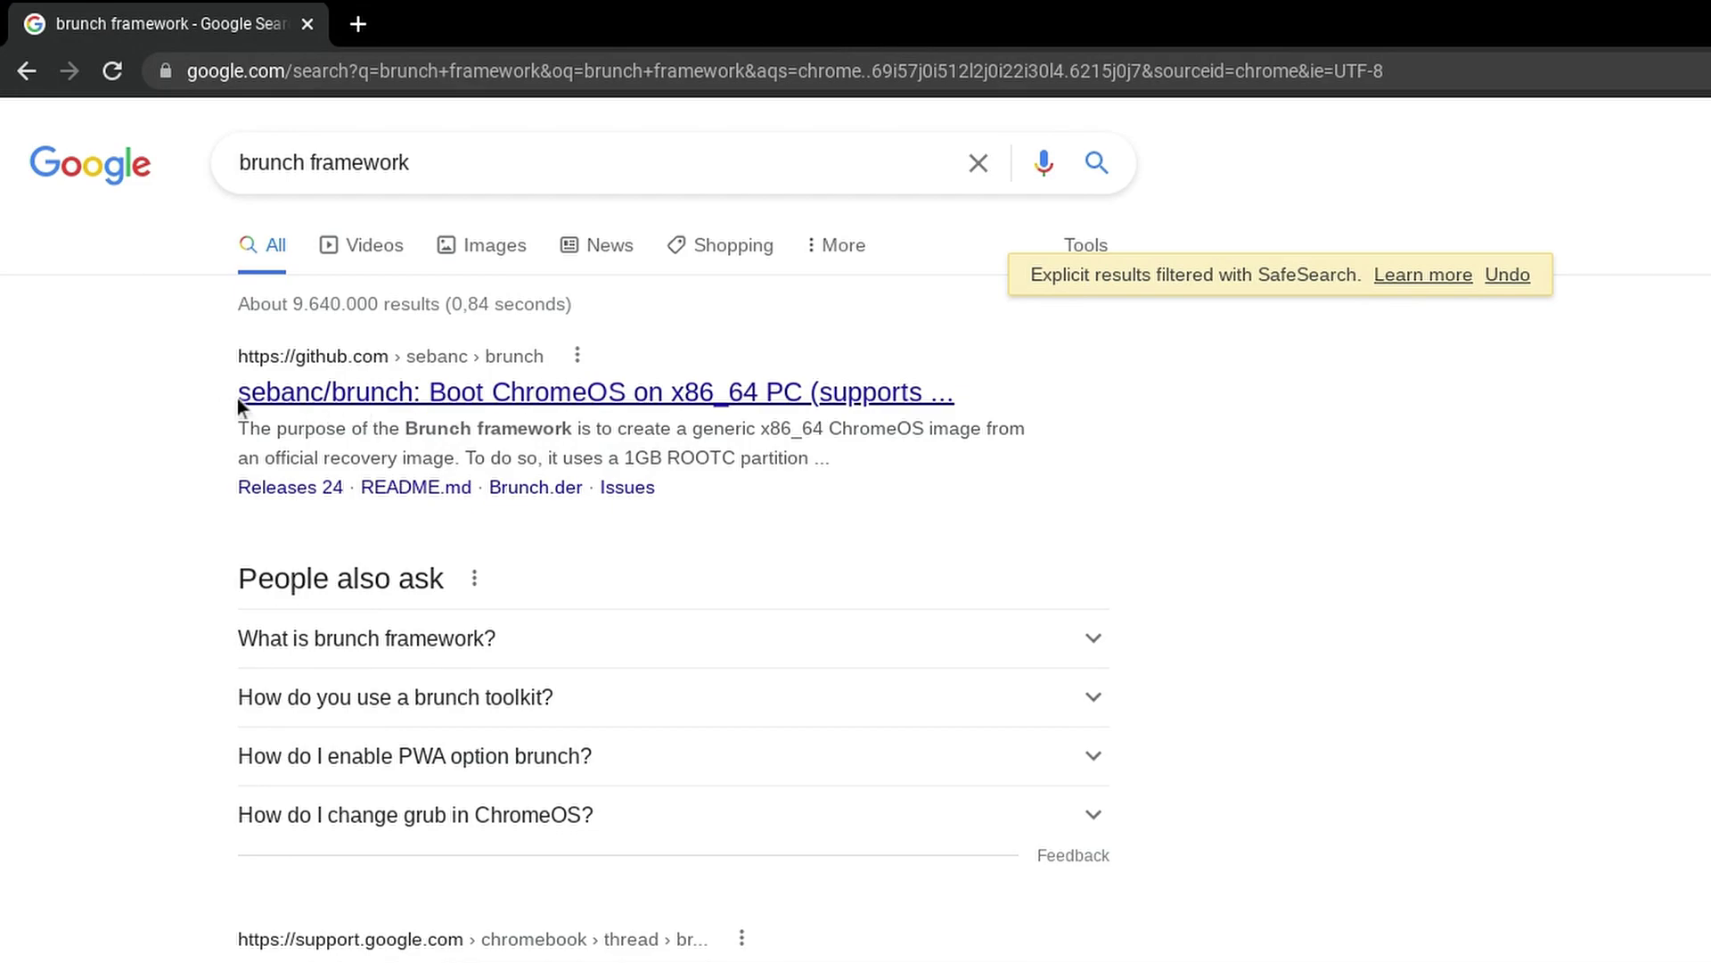
click(495, 396)
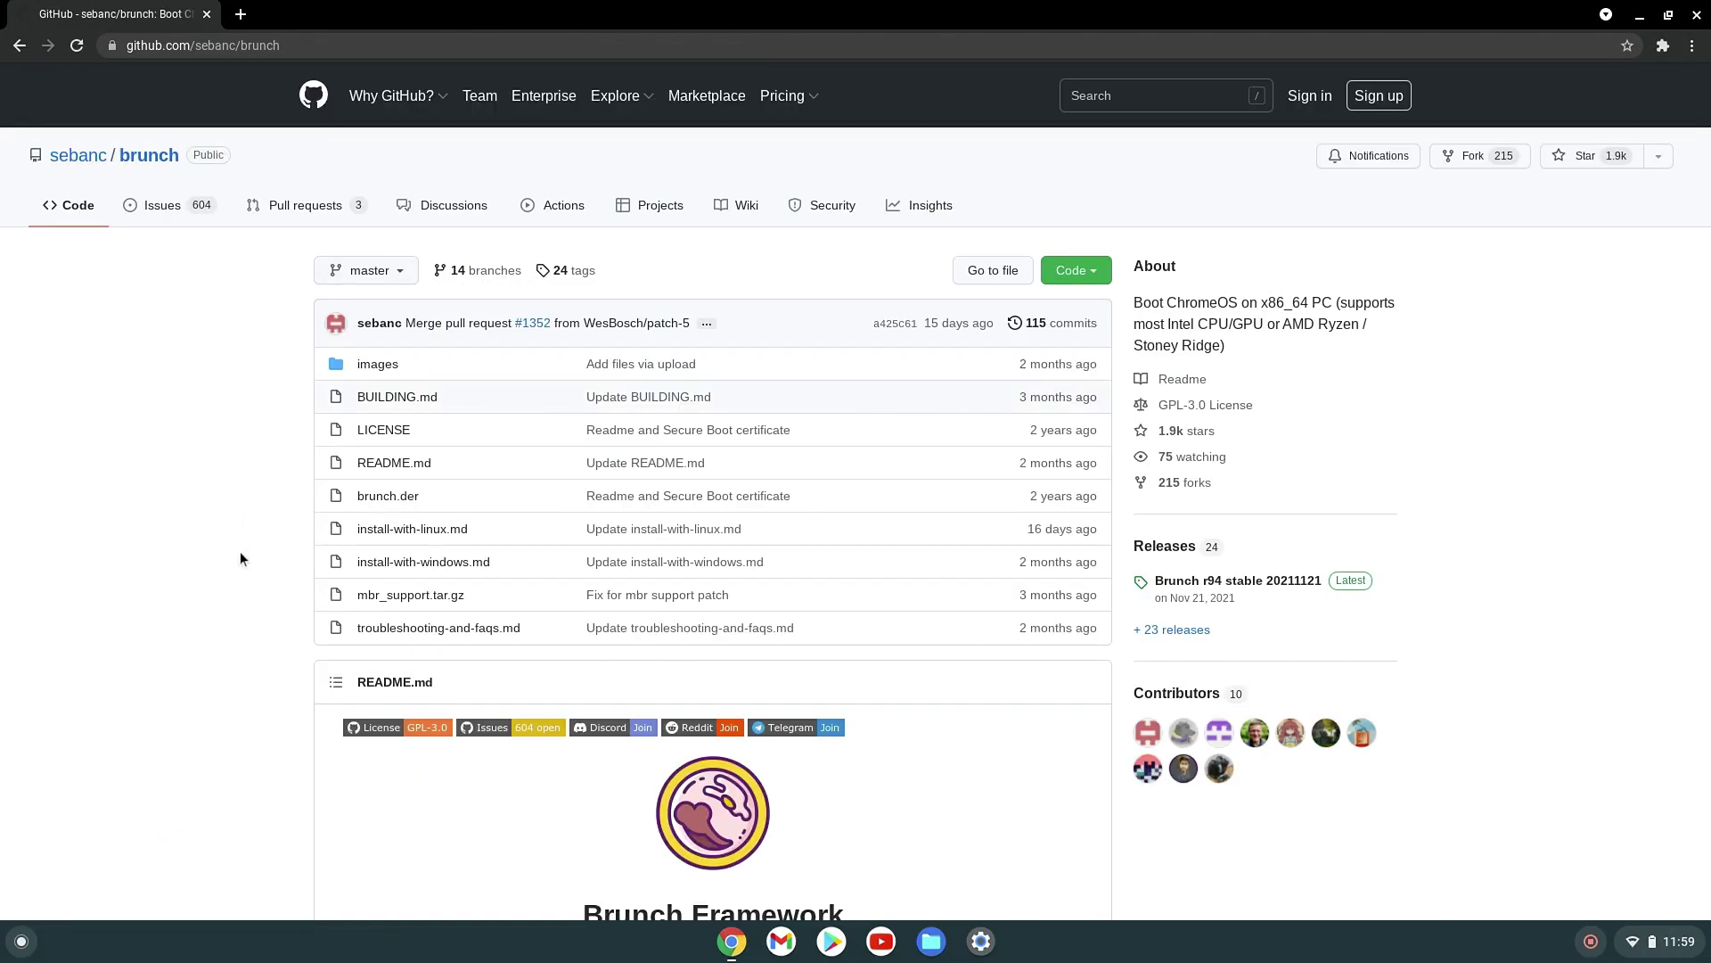
scroll(269, 617, down, 13)
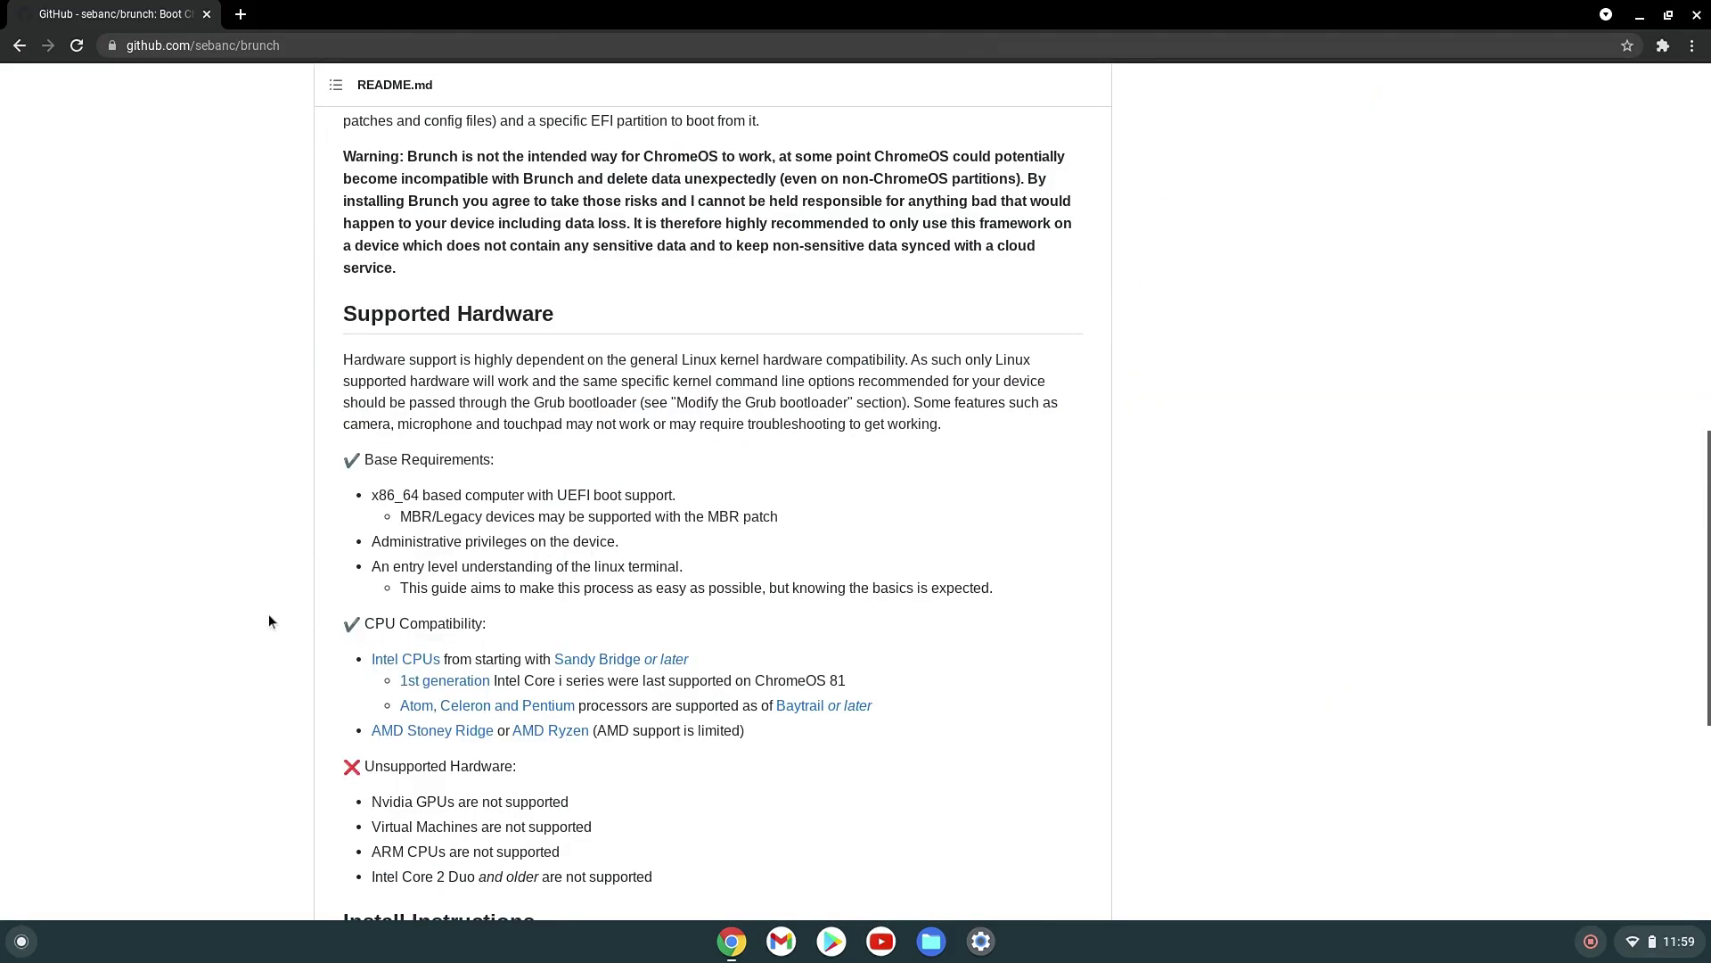
scroll(269, 617, down, 6)
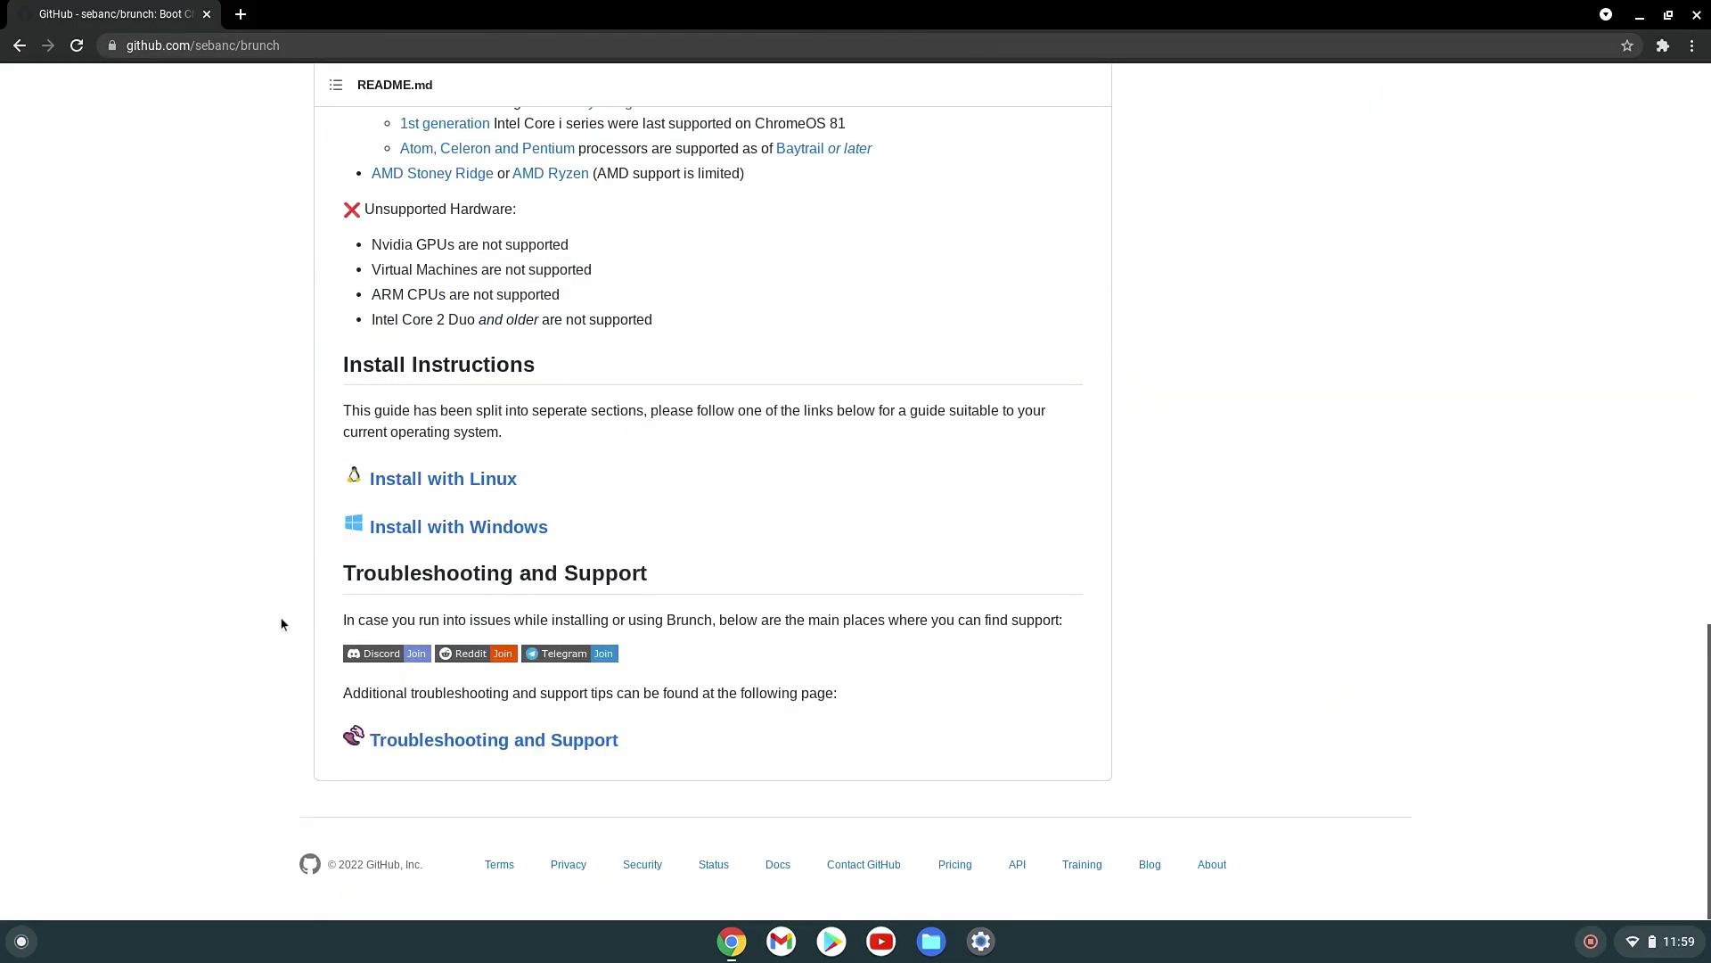
Step: Open Troubleshooting and Support and expand 'update Brunch and ChromeOS together' under Updates
click(412, 747)
scroll(968, 733, down, 13)
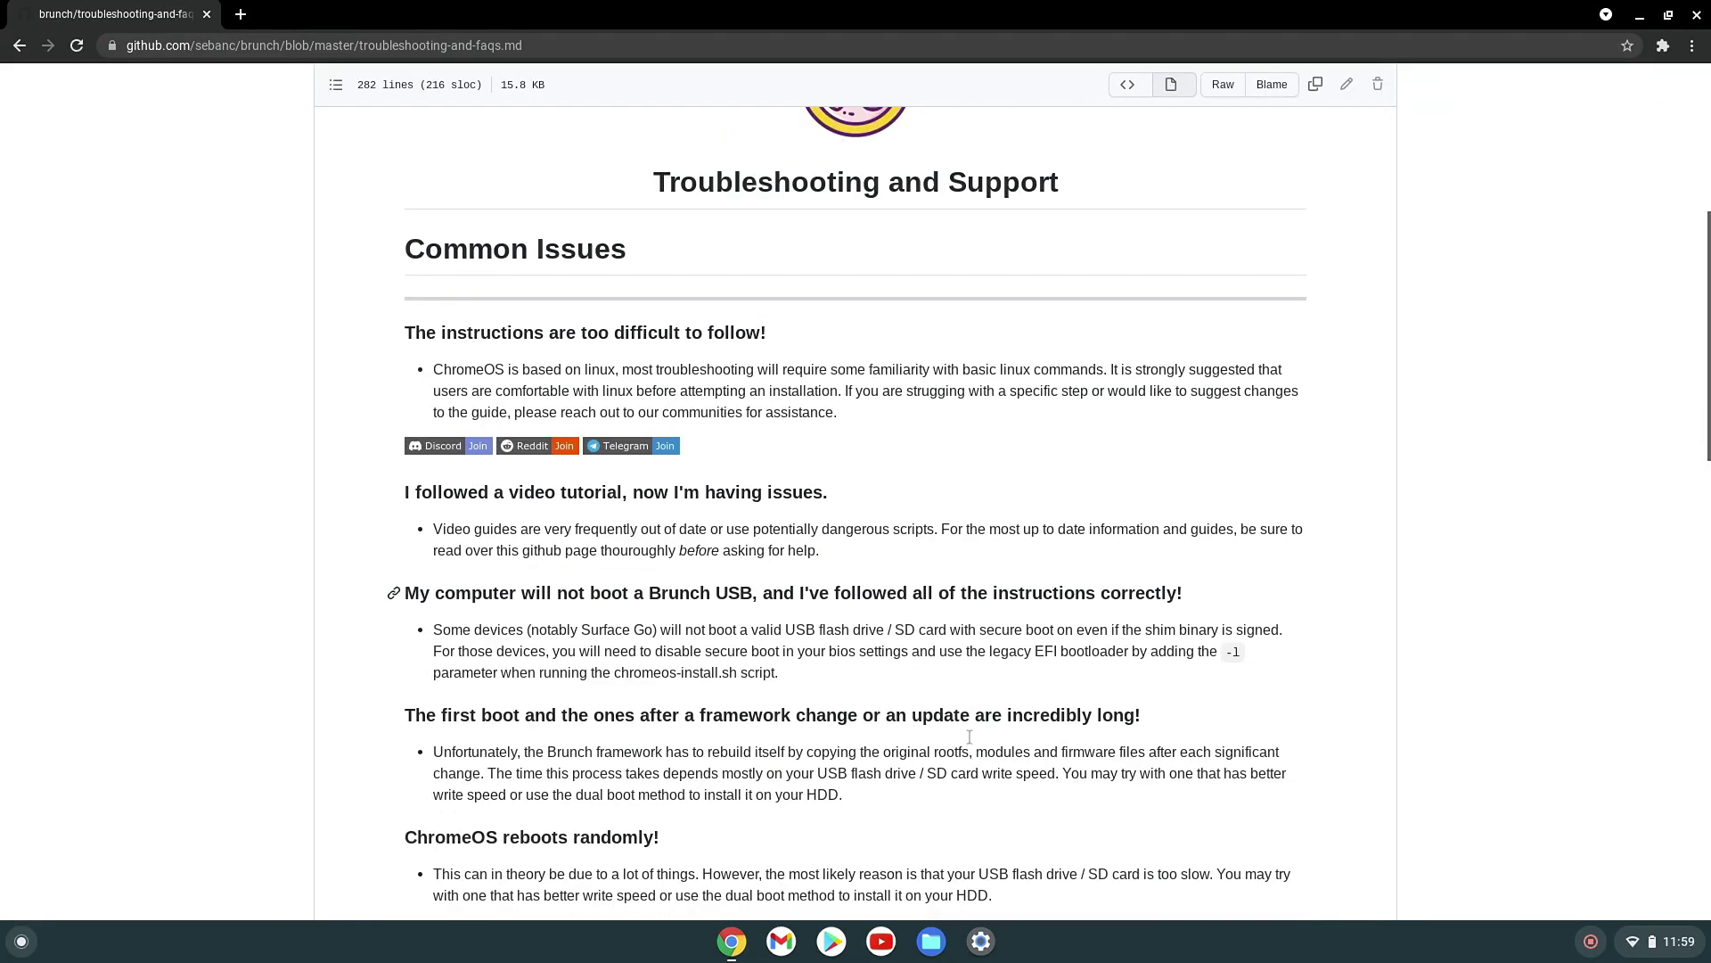
scroll(970, 735, down, 13)
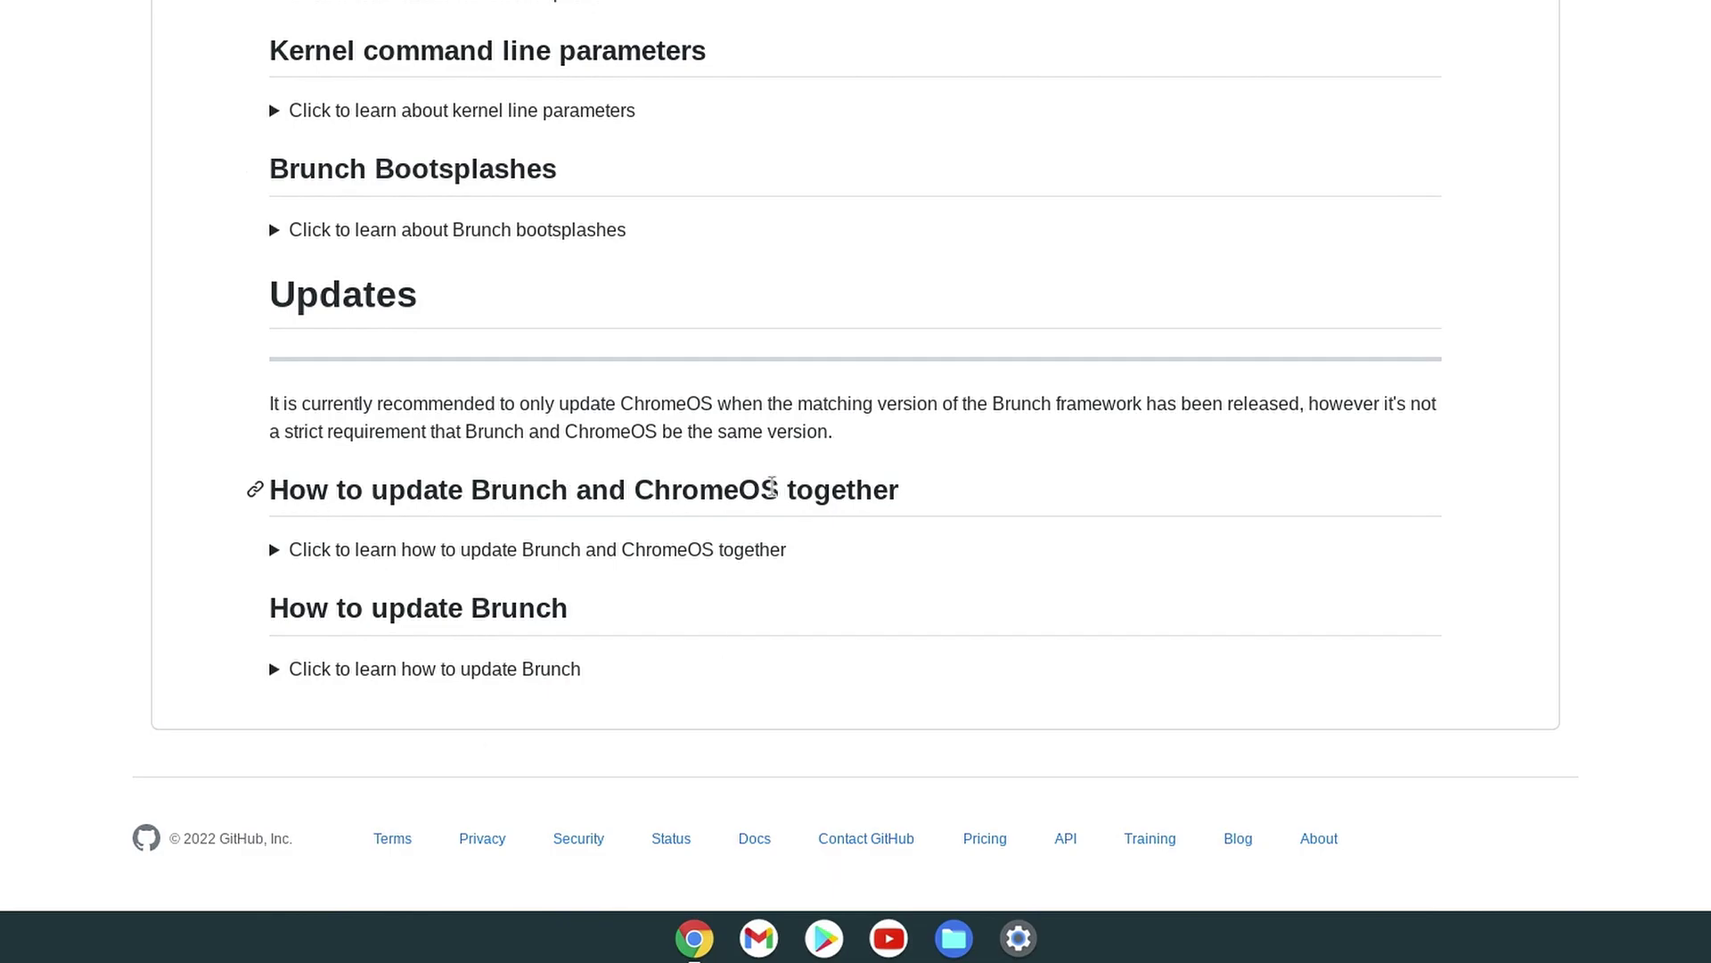
click(429, 560)
scroll(951, 562, down, 3)
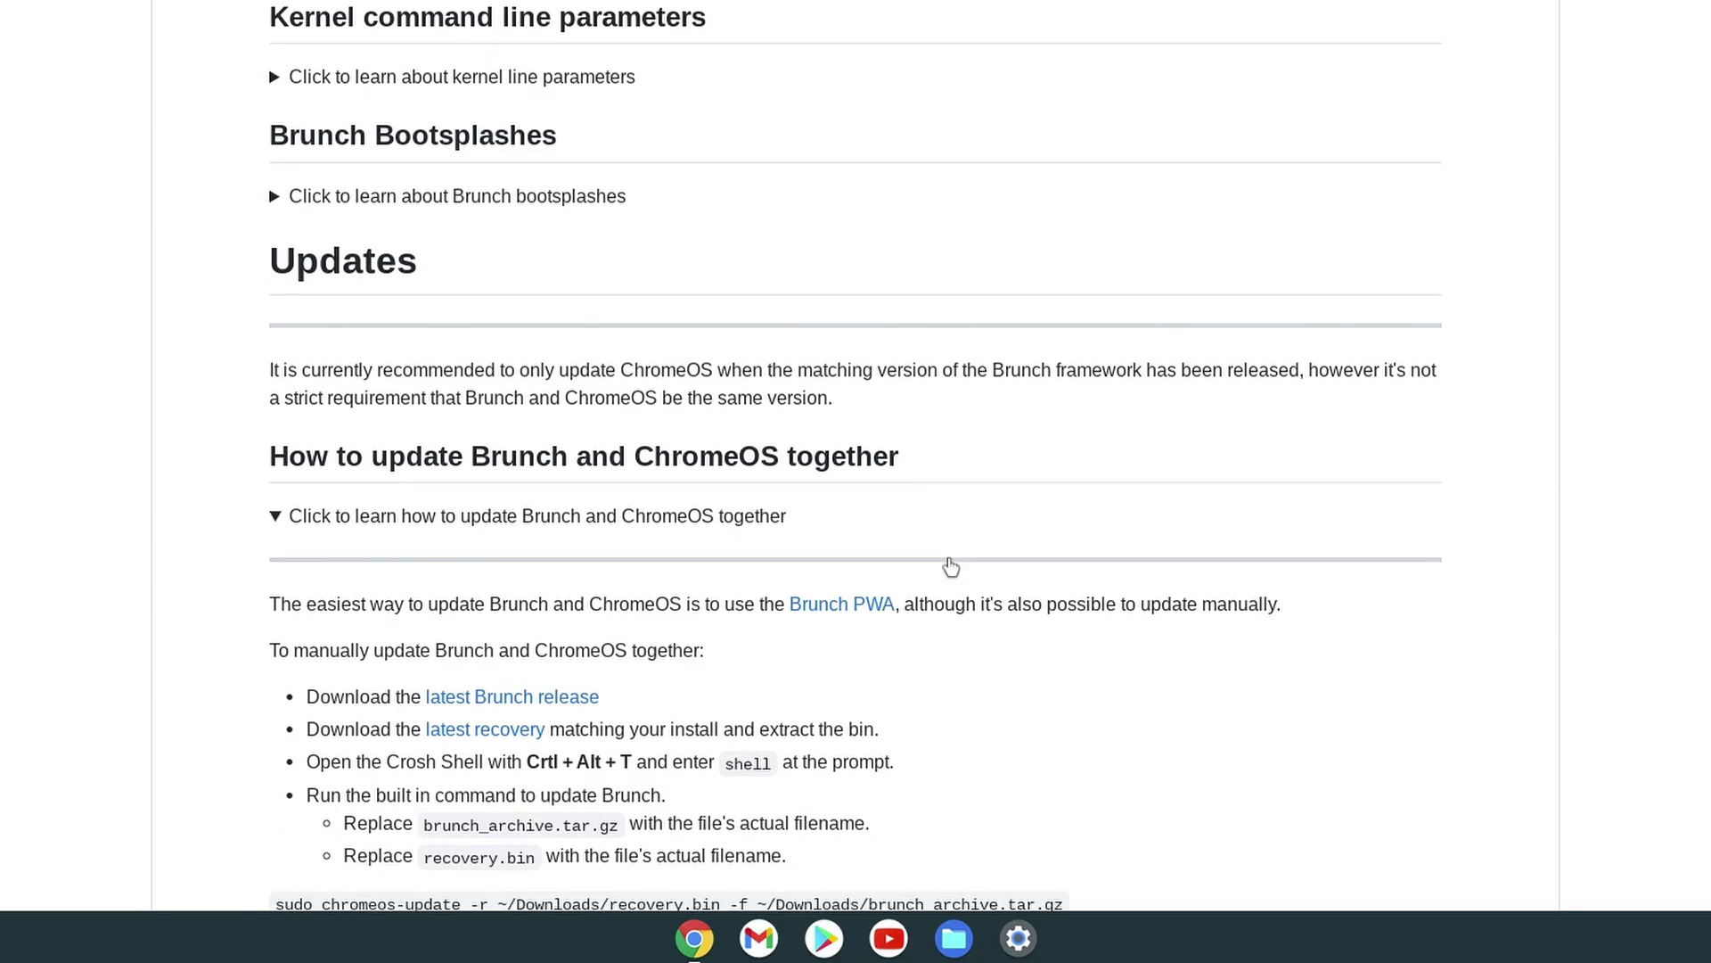
scroll(953, 566, down, 2)
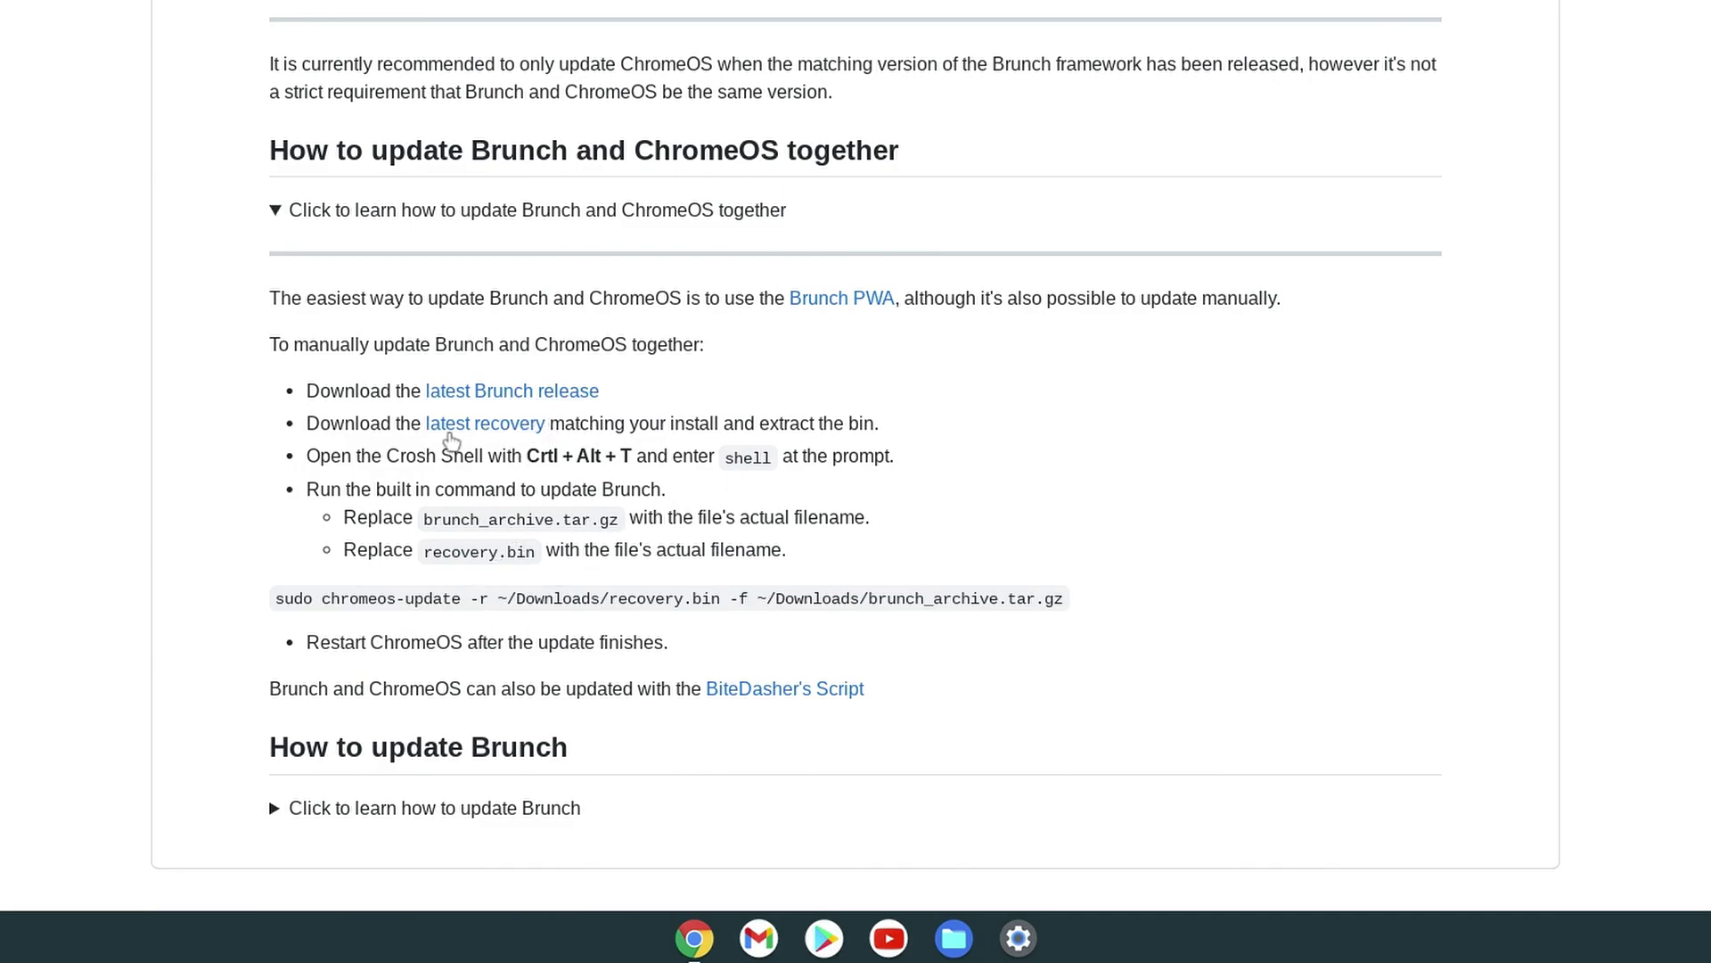
Step: Follow the BiteDasher's Script link to the brcr-update GitHub repository page
drag(271, 691, 338, 690)
drag(668, 643, 526, 649)
drag(270, 690, 639, 691)
drag(838, 664, 891, 695)
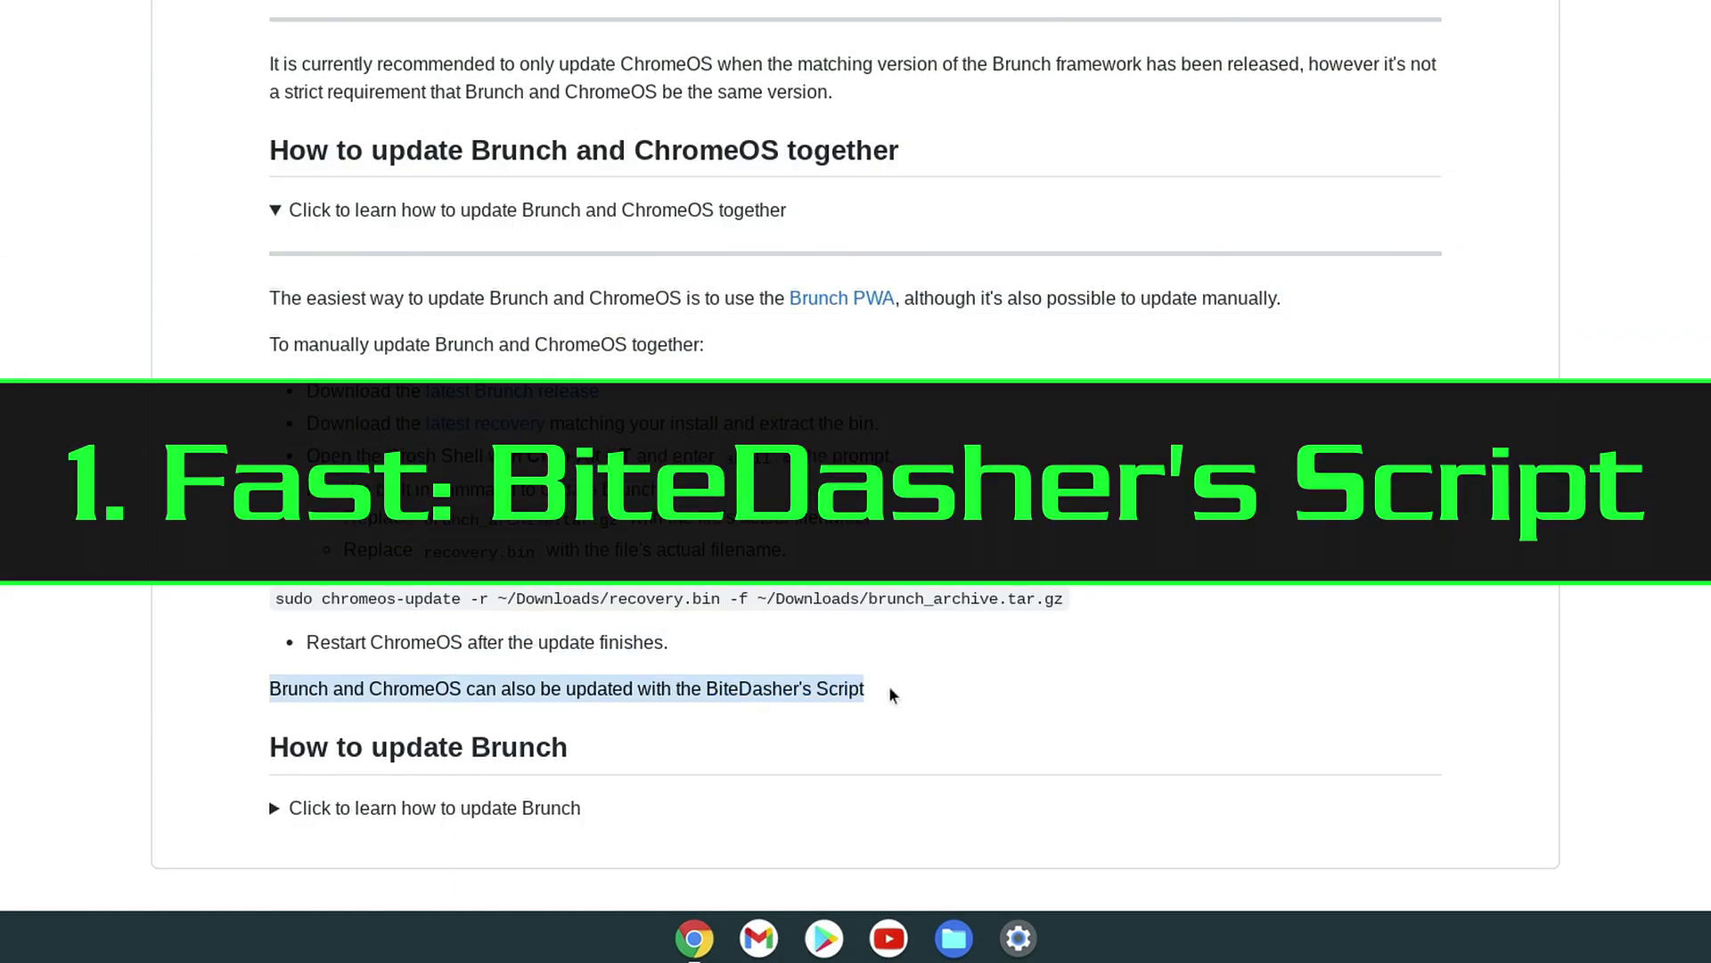
click(927, 713)
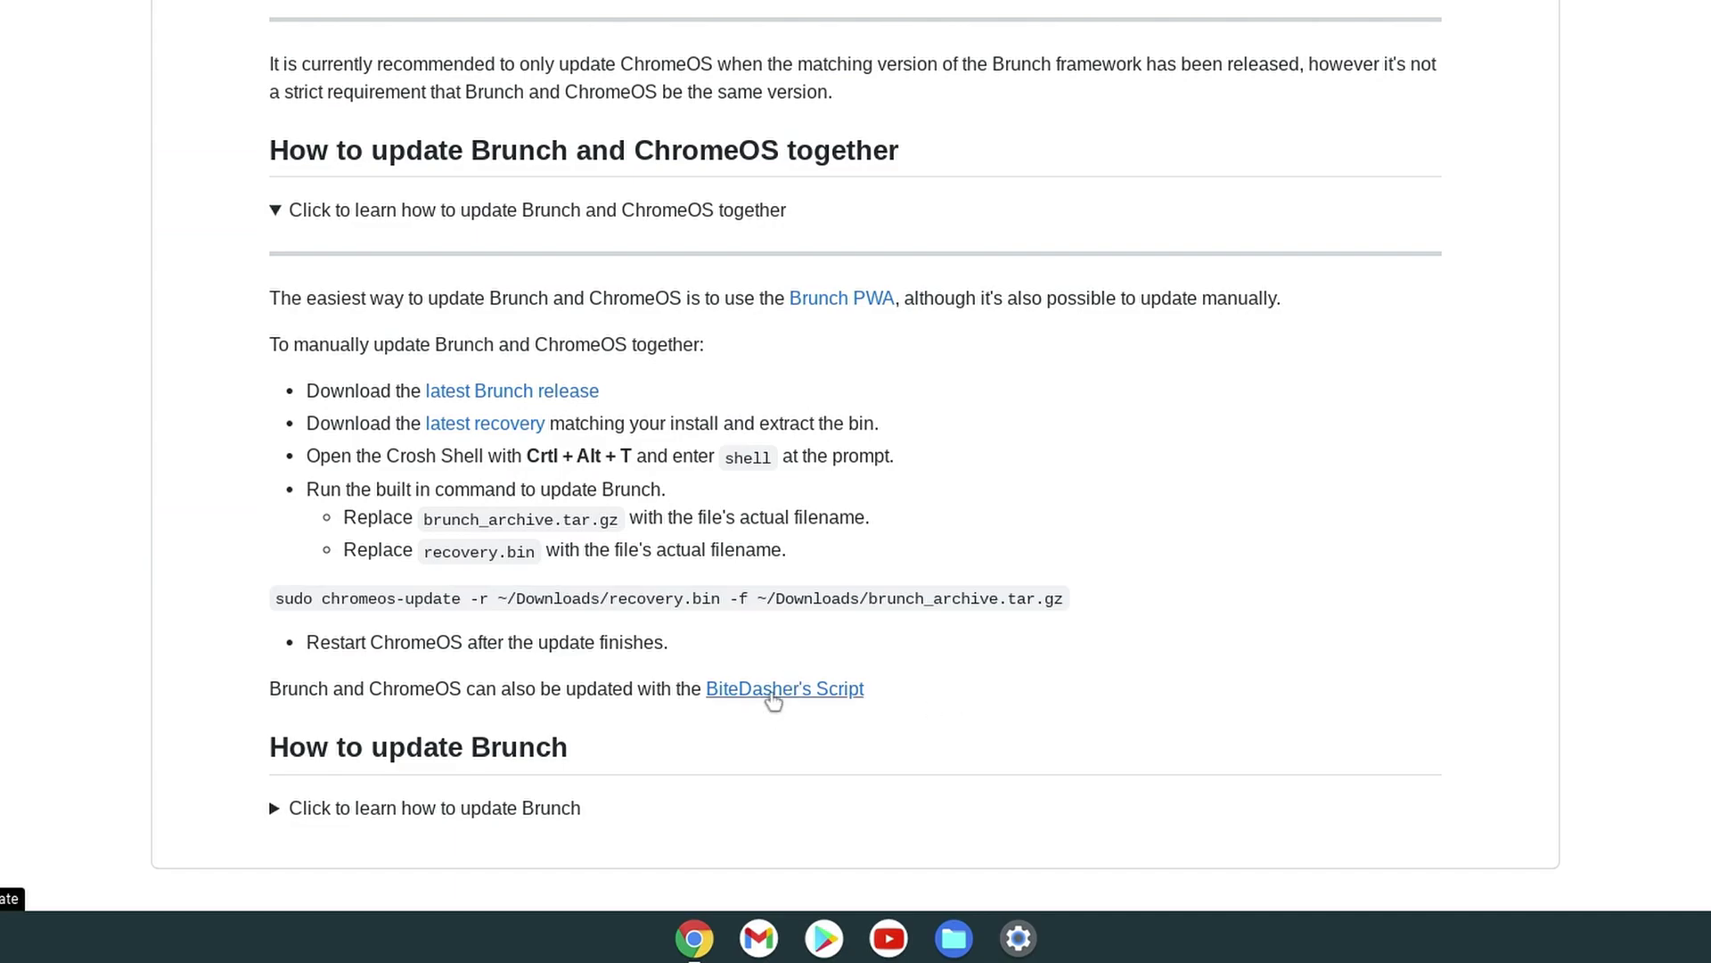
click(774, 689)
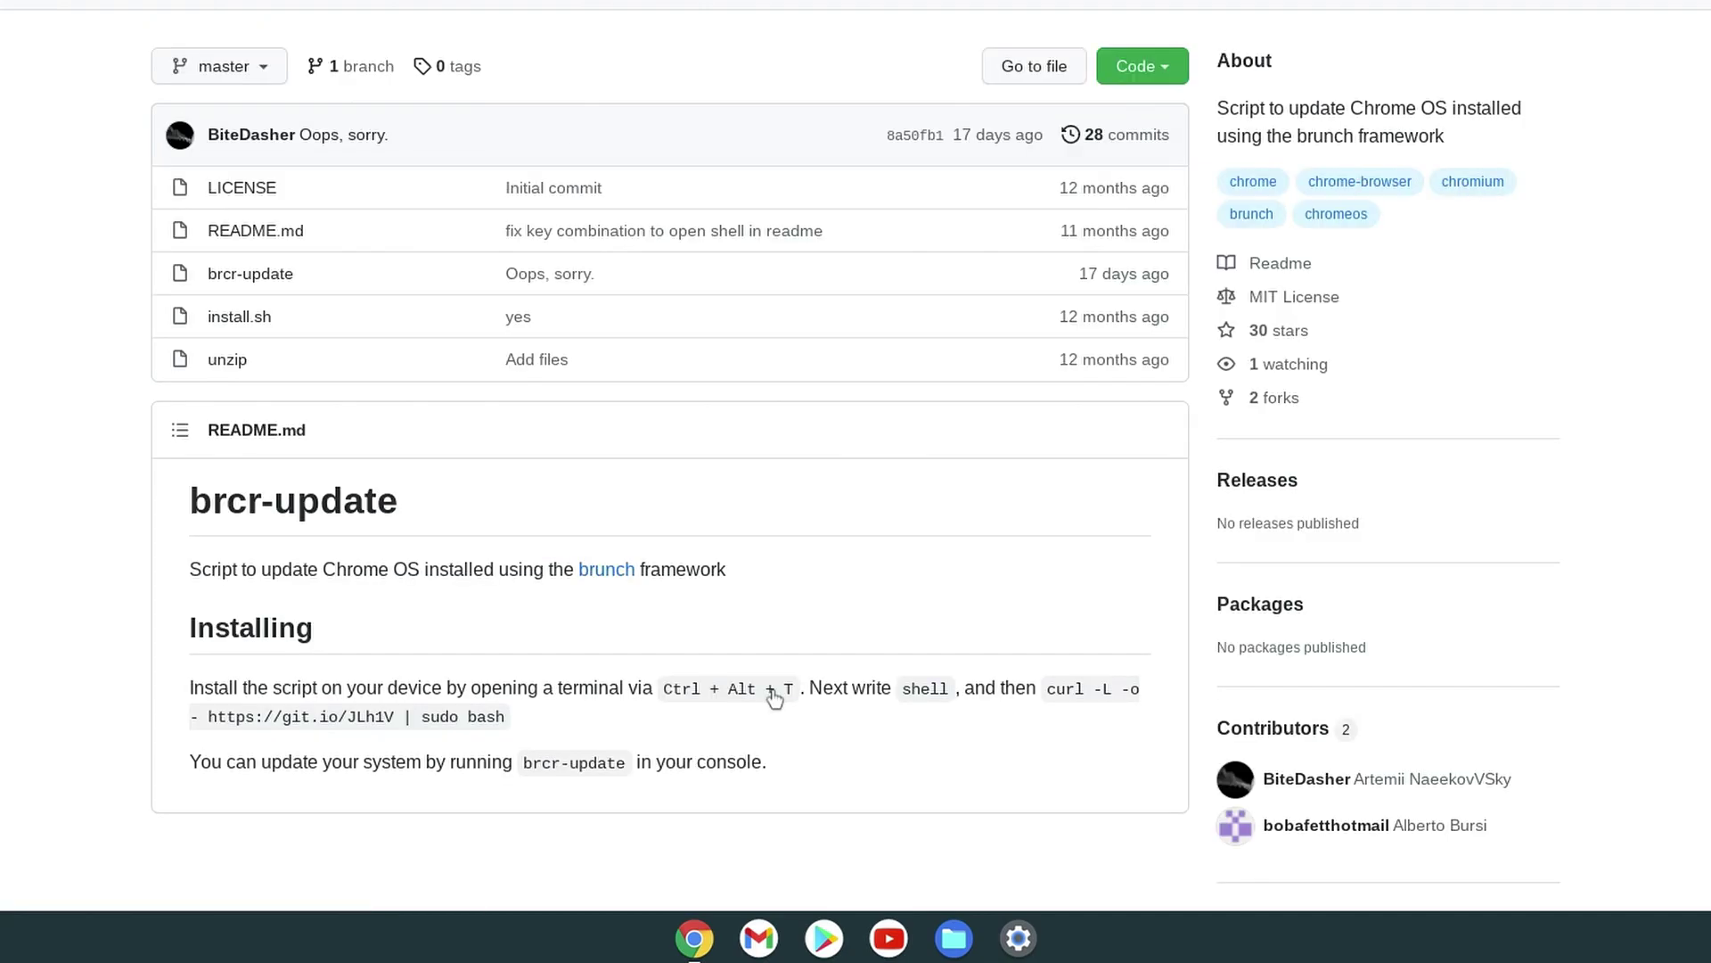
scroll(818, 639, down, 3)
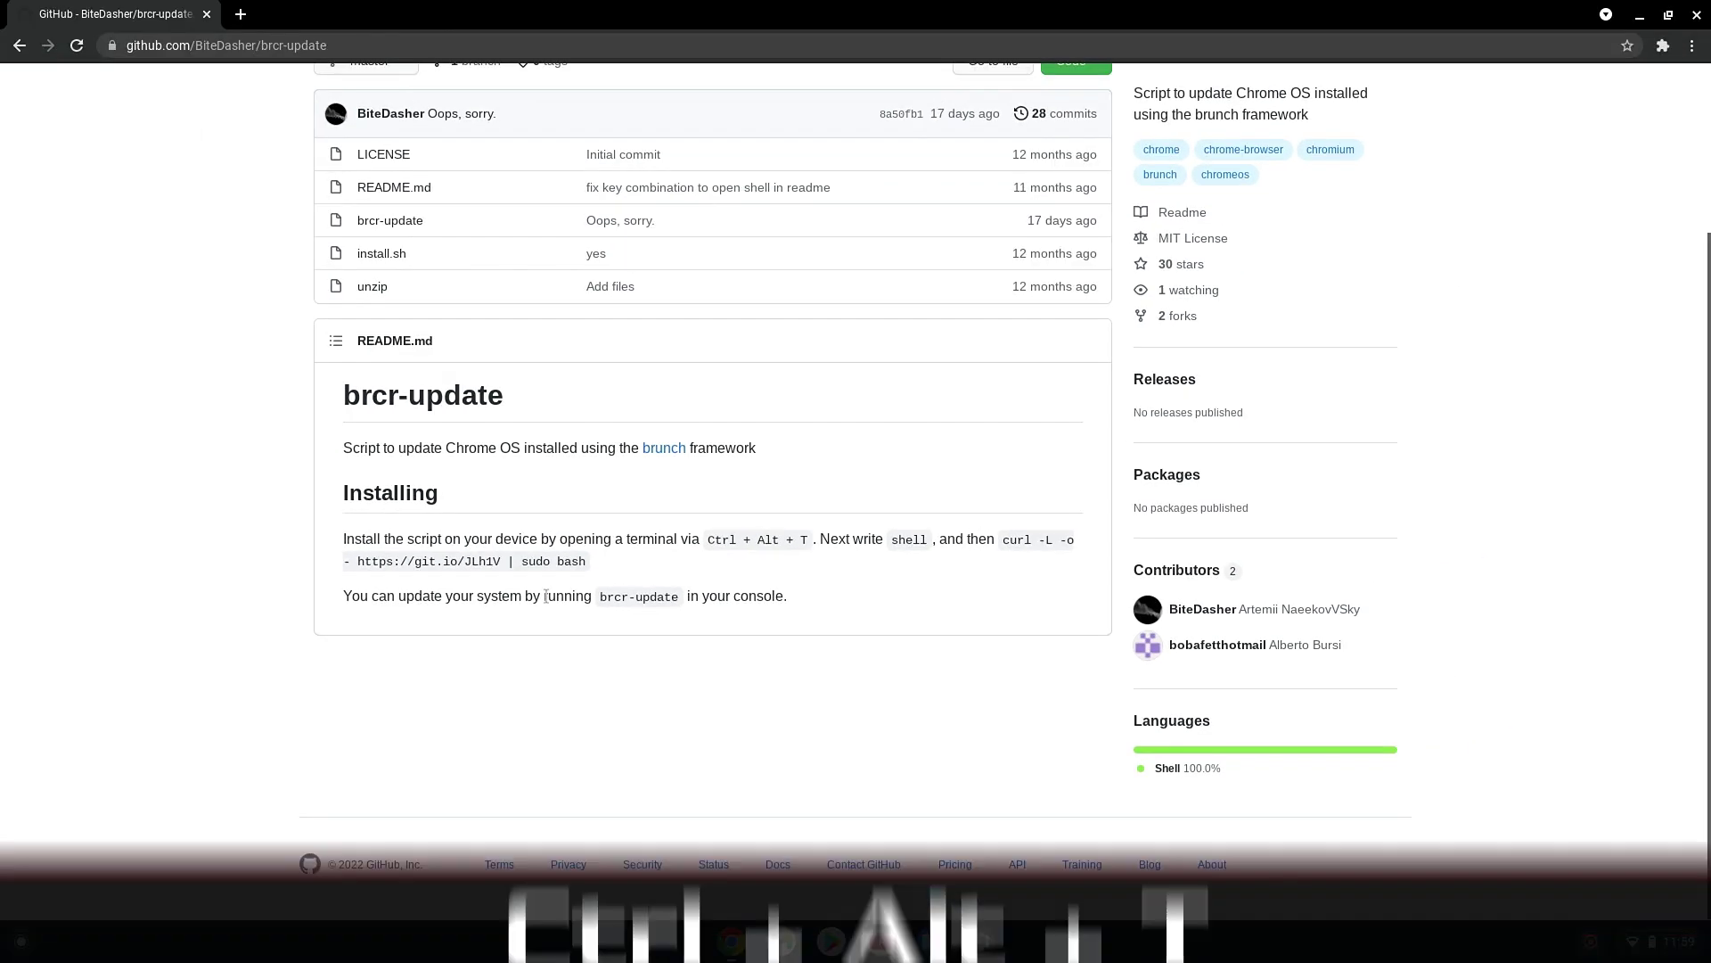
Step: Open a crosh terminal with Ctrl+Alt+T and start the developer shell
key(ctrl+alt+t)
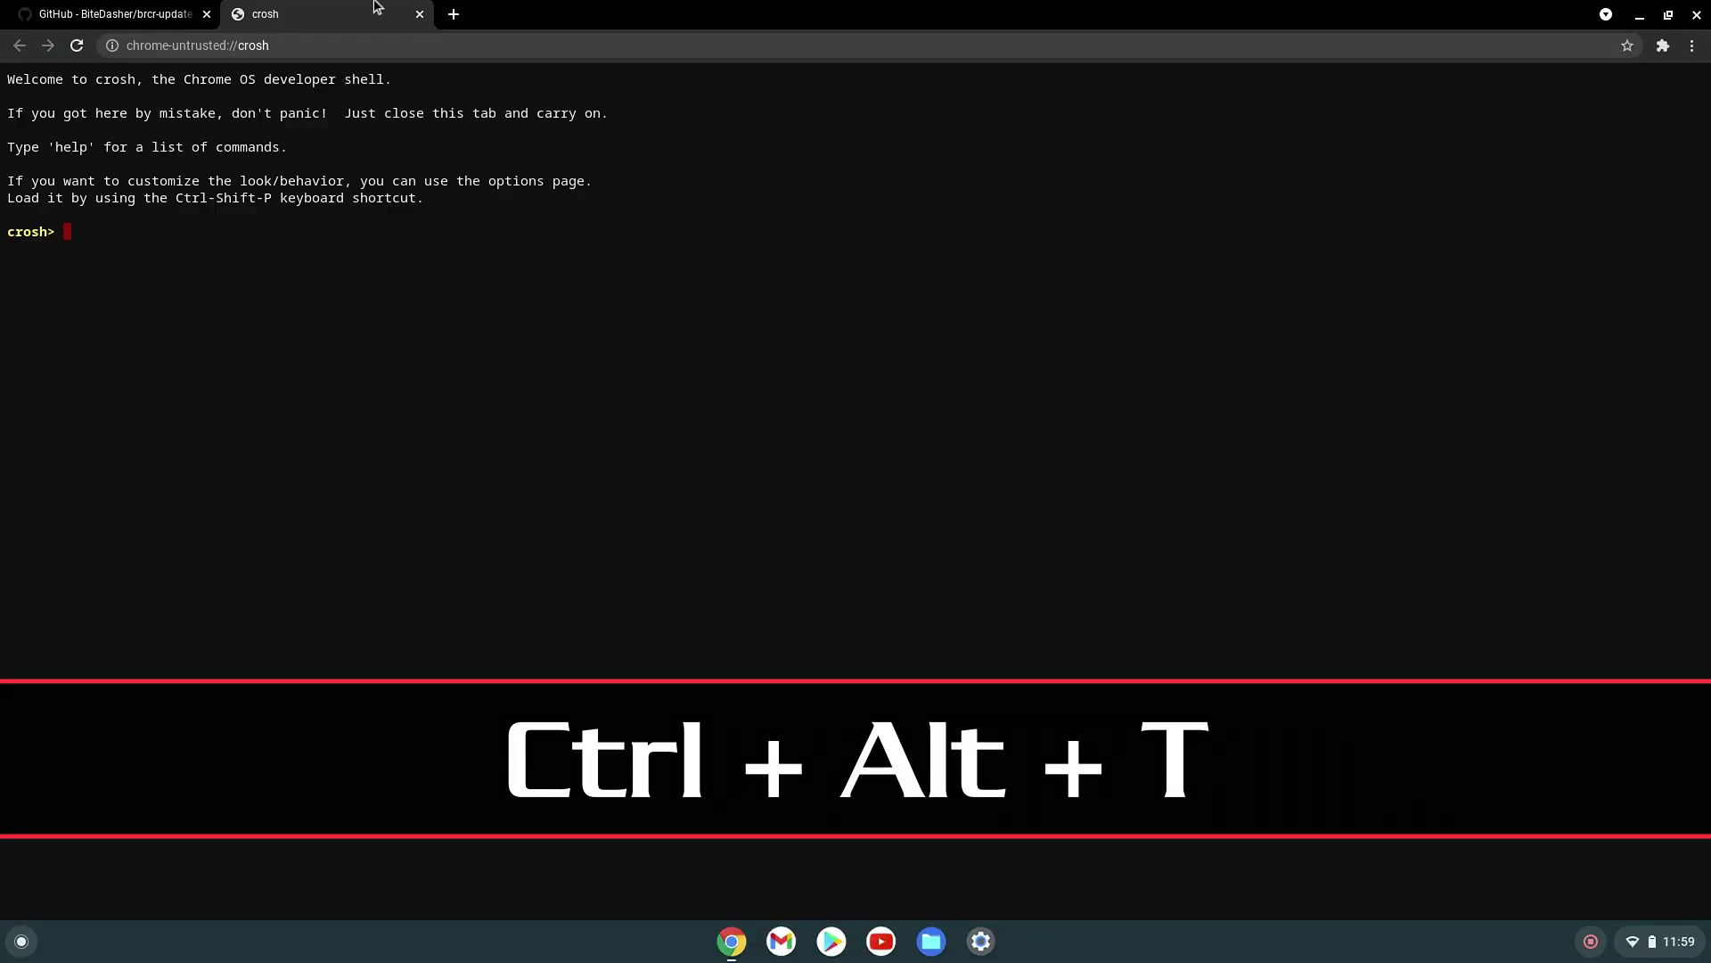
click(189, 12)
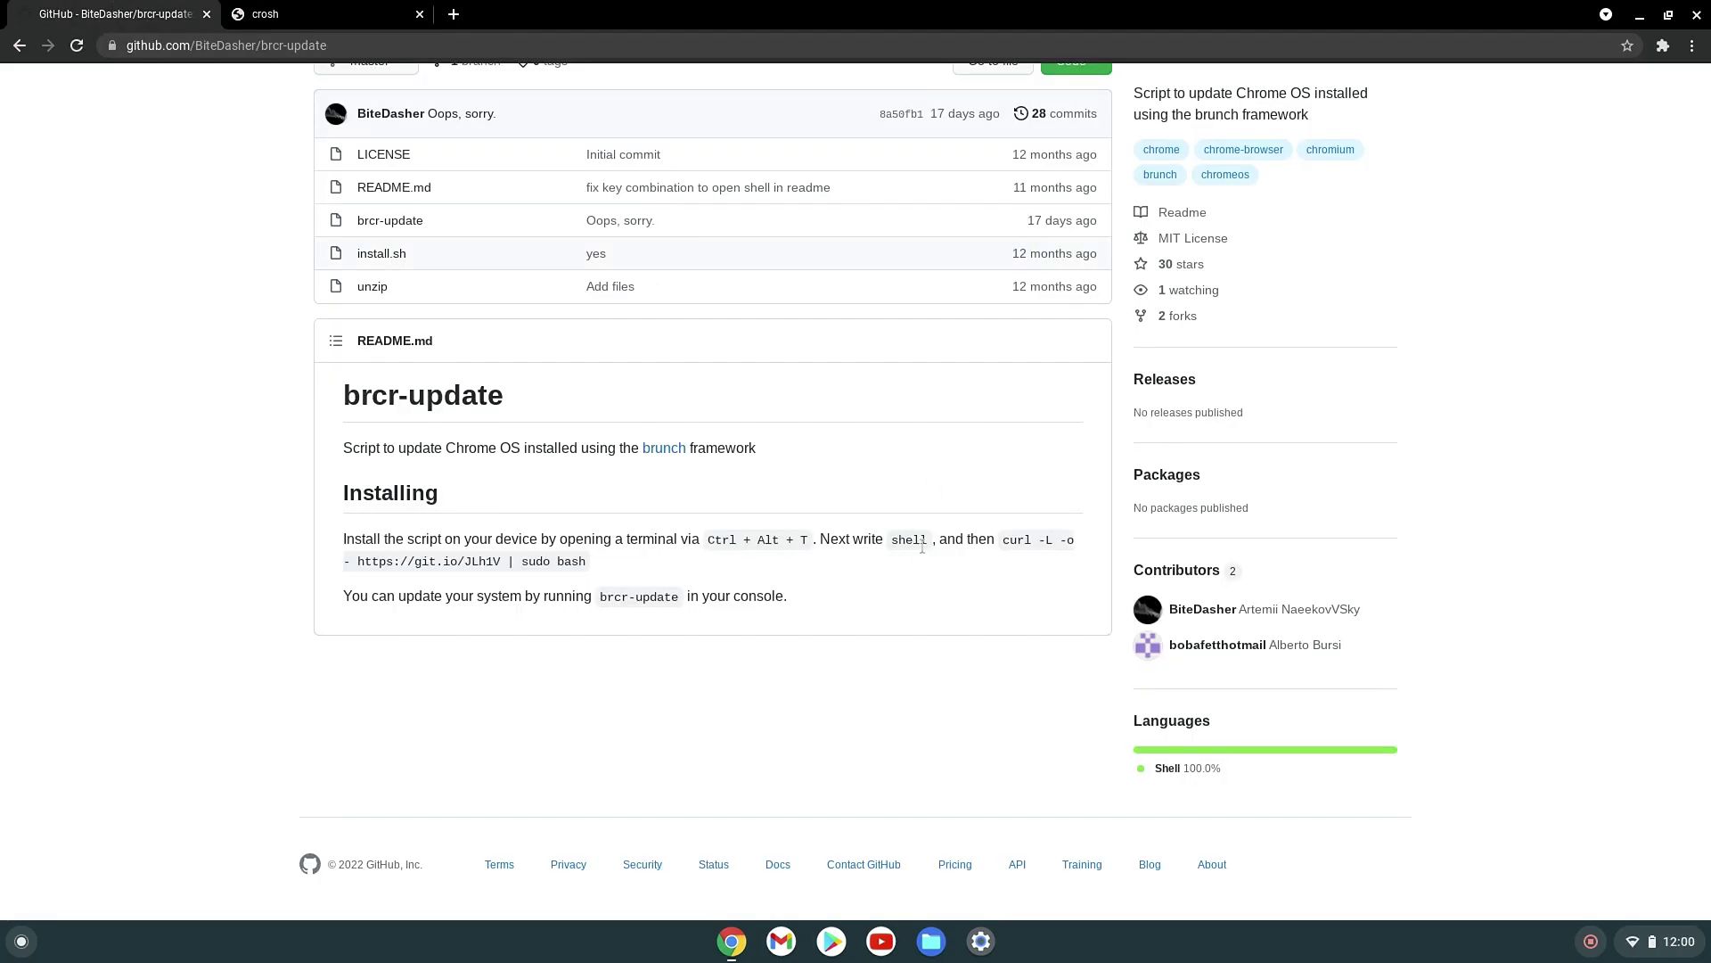
click(339, 14)
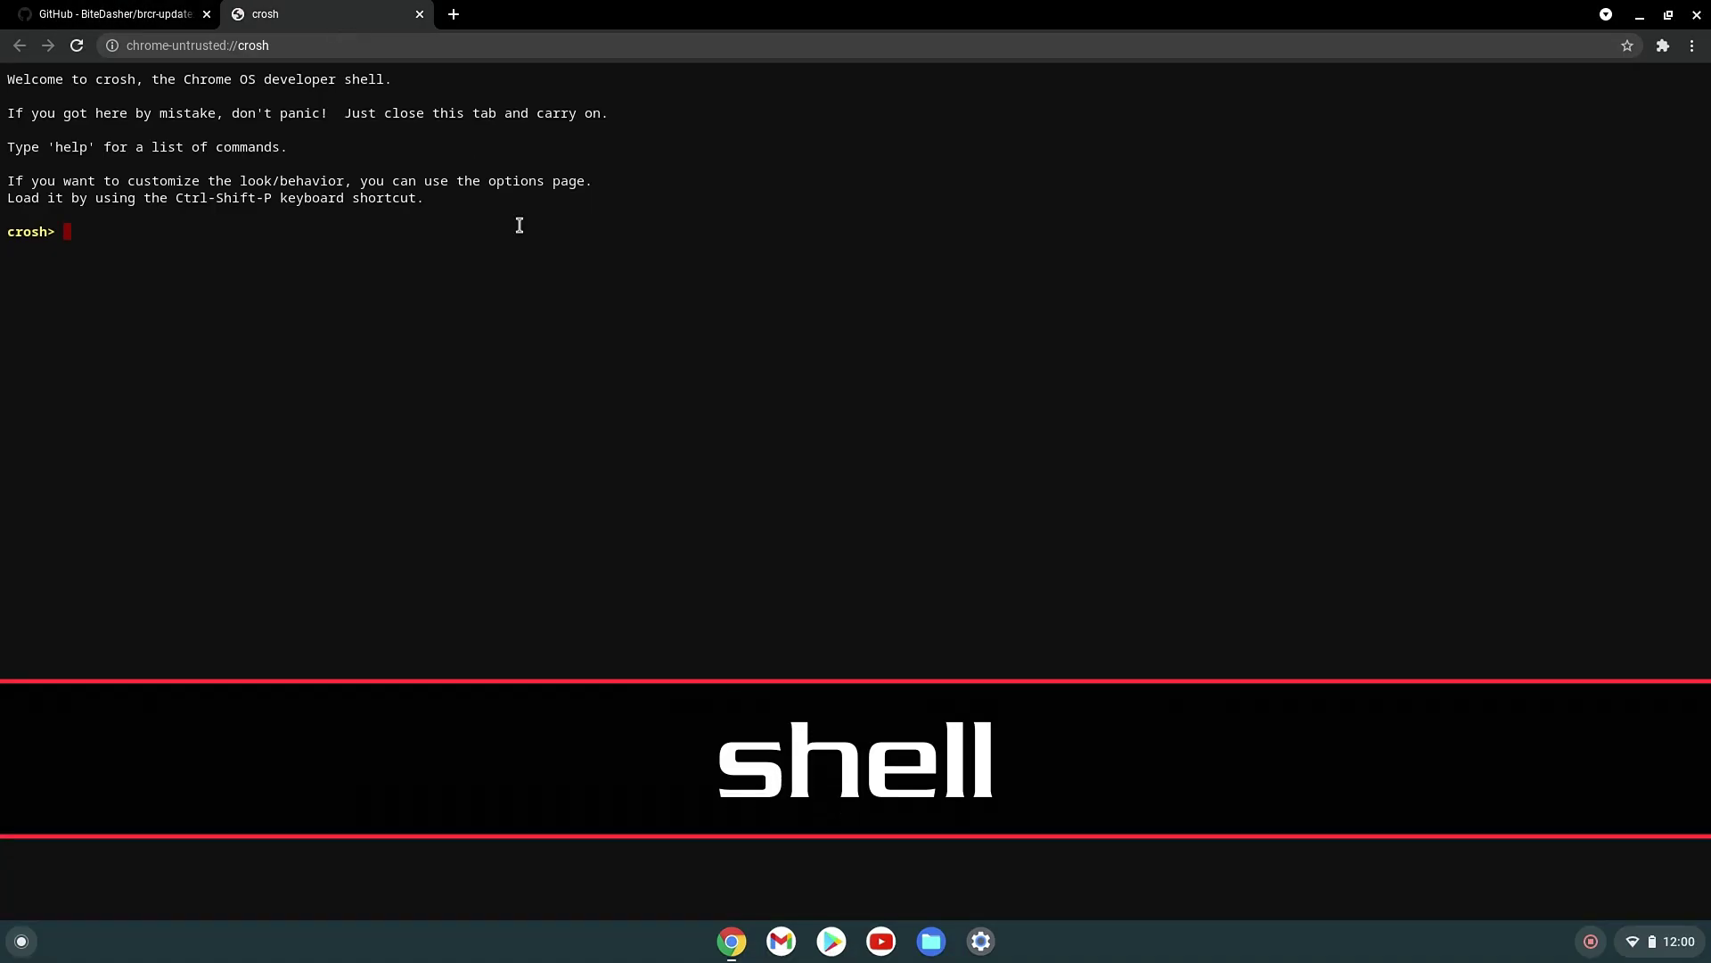
text(shell)
key(Return)
click(126, 7)
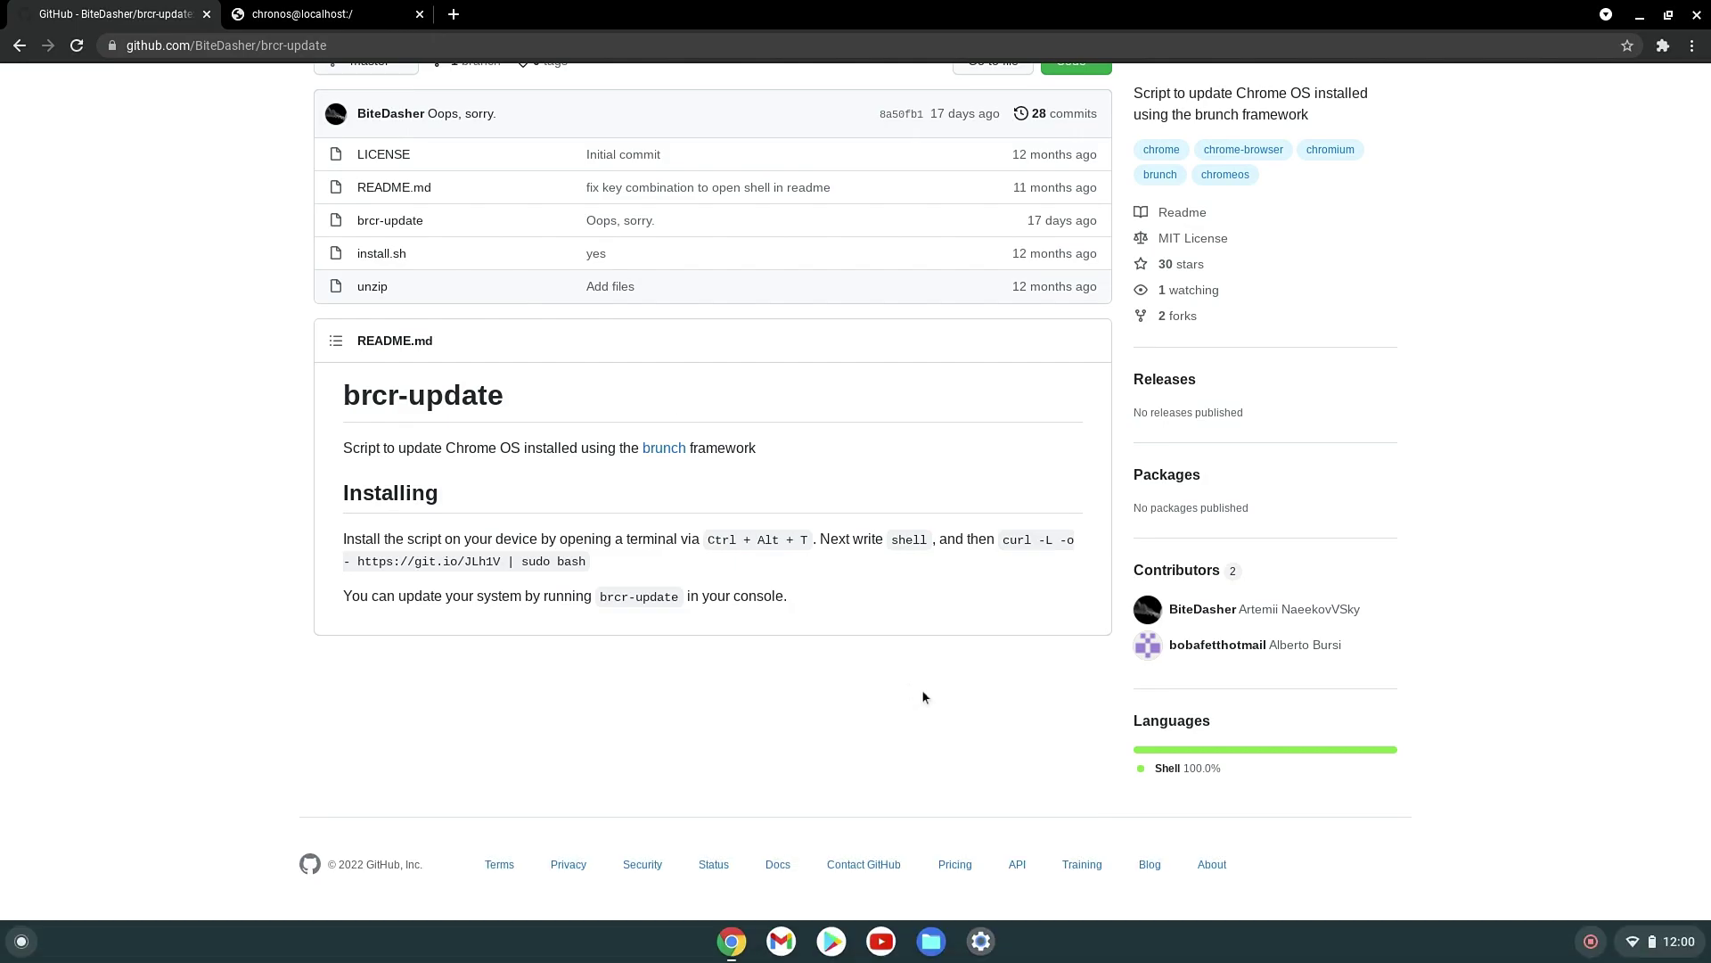
drag(1004, 551, 576, 560)
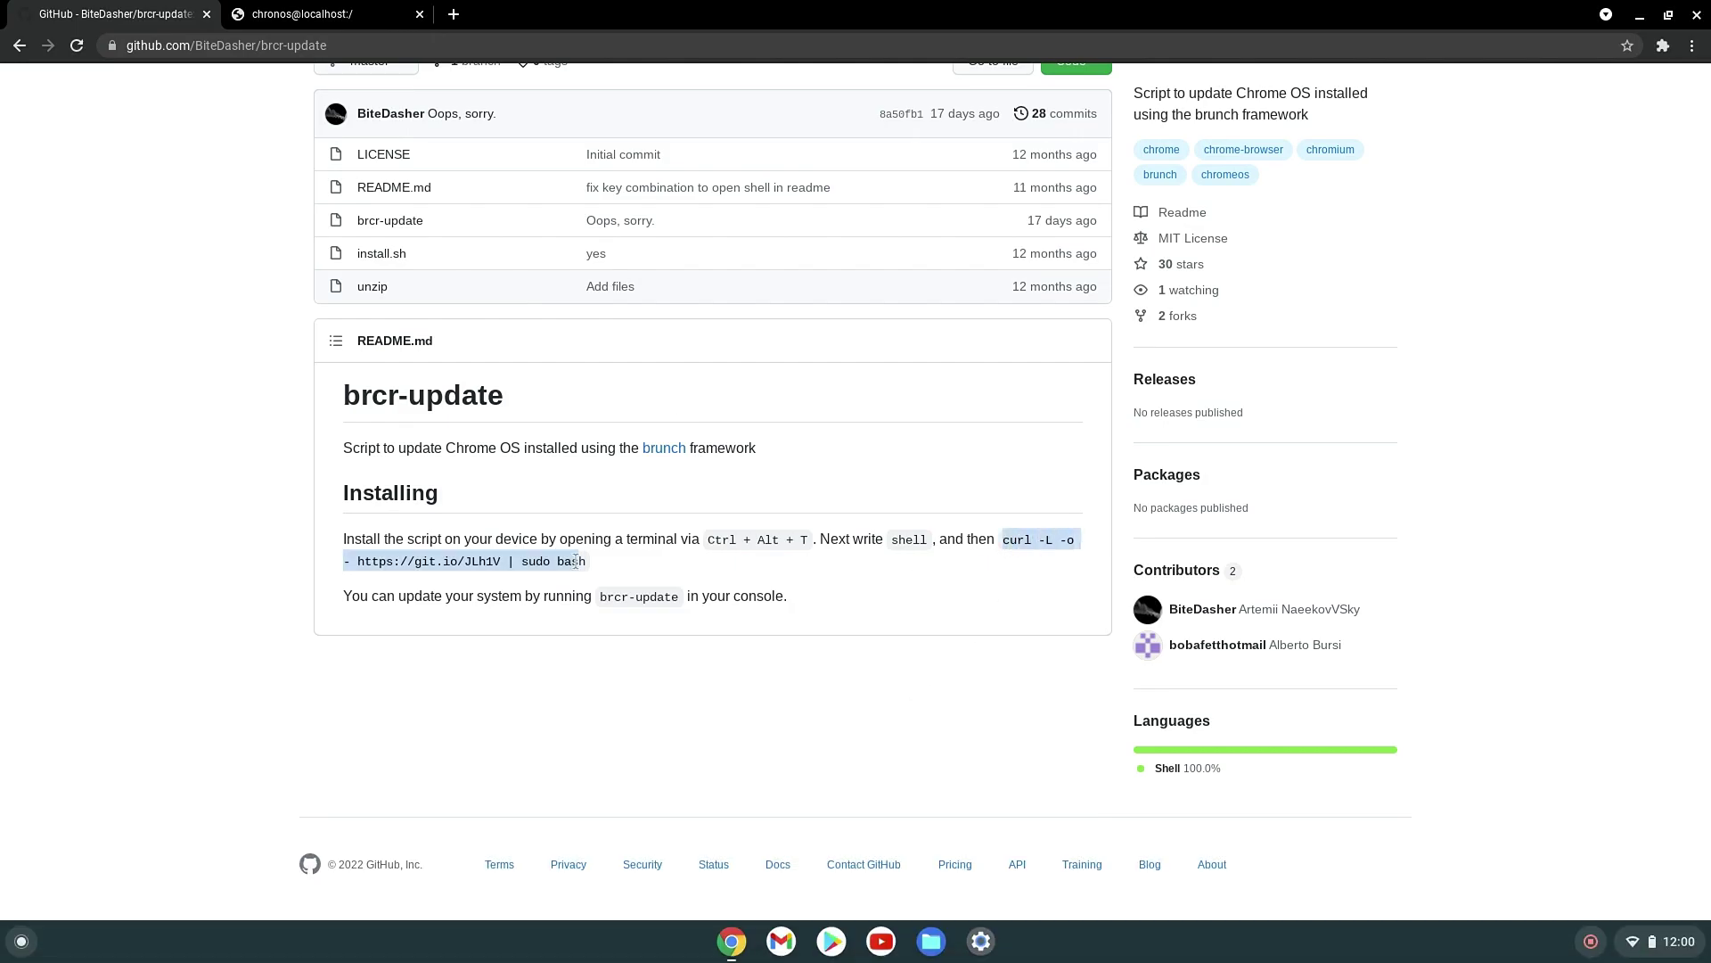
right_click(566, 560)
click(589, 580)
click(392, 14)
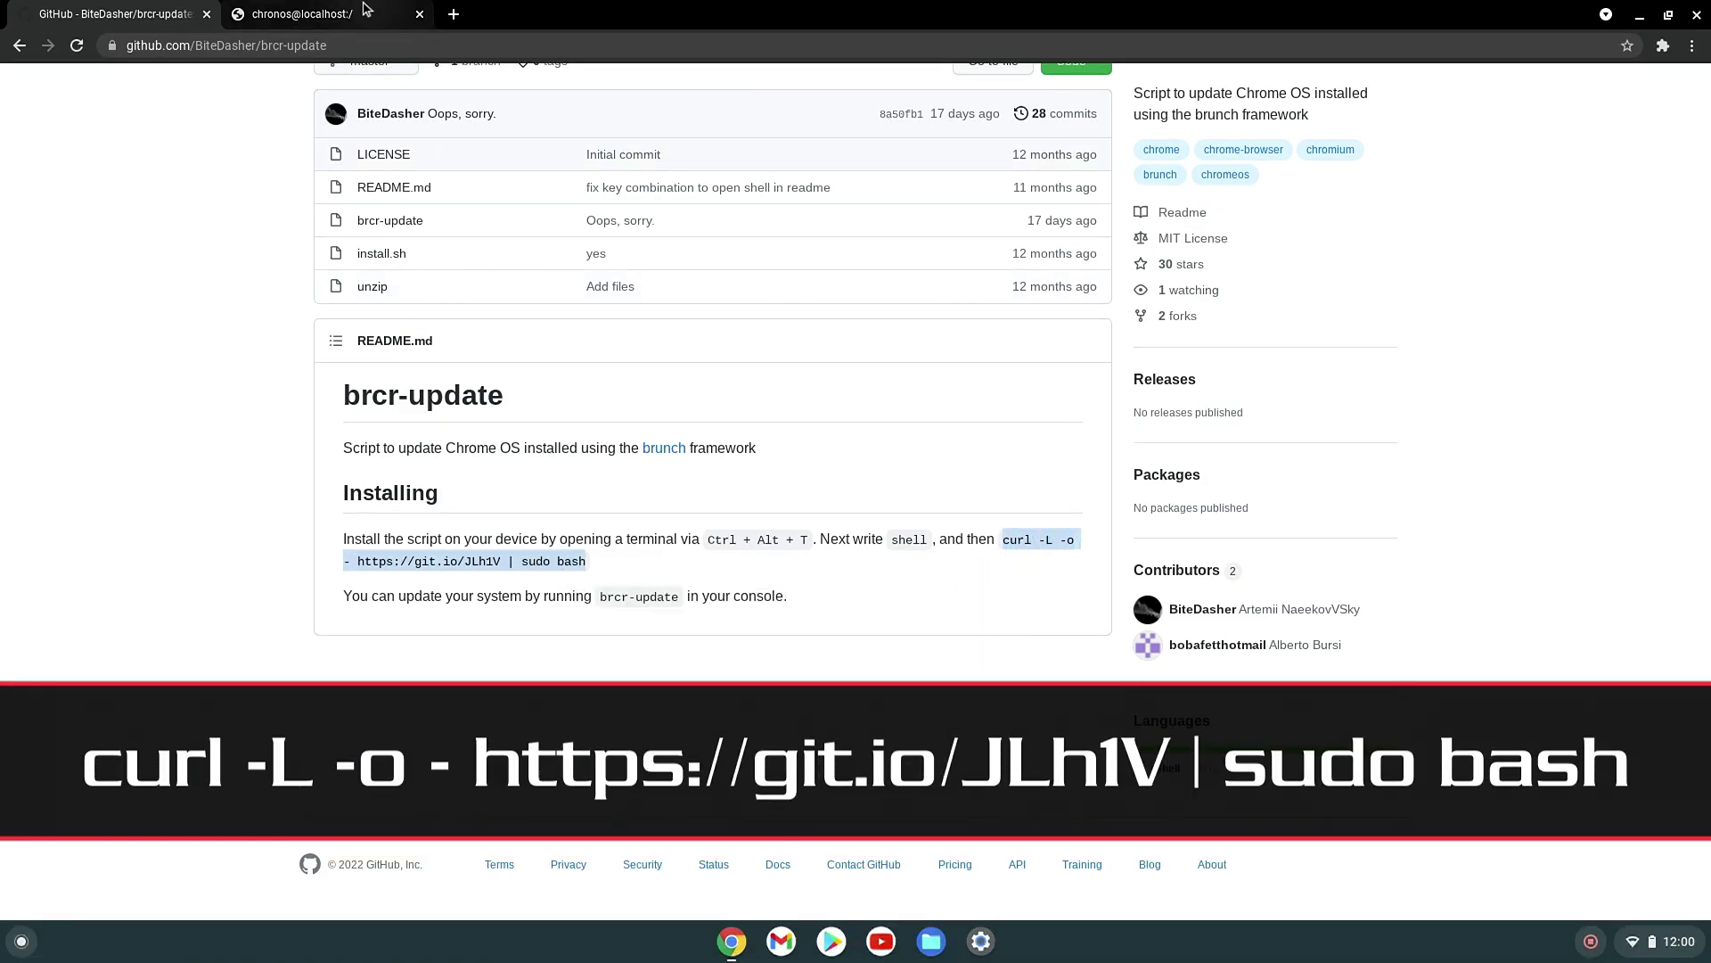
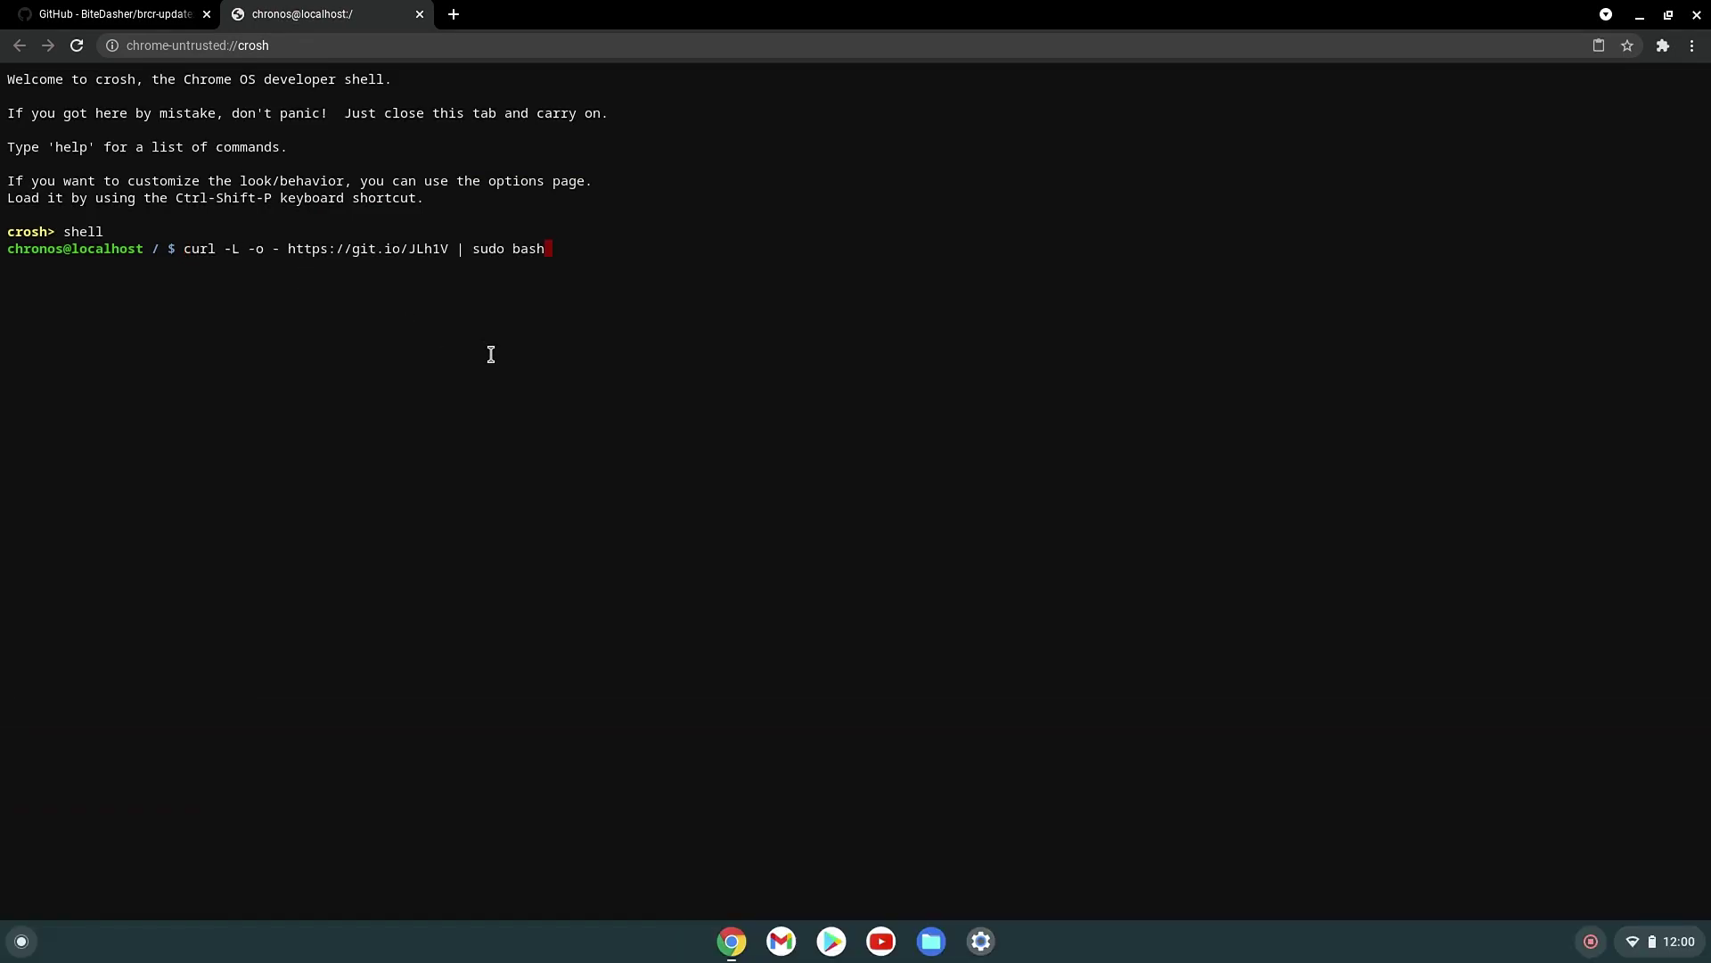
key(Return)
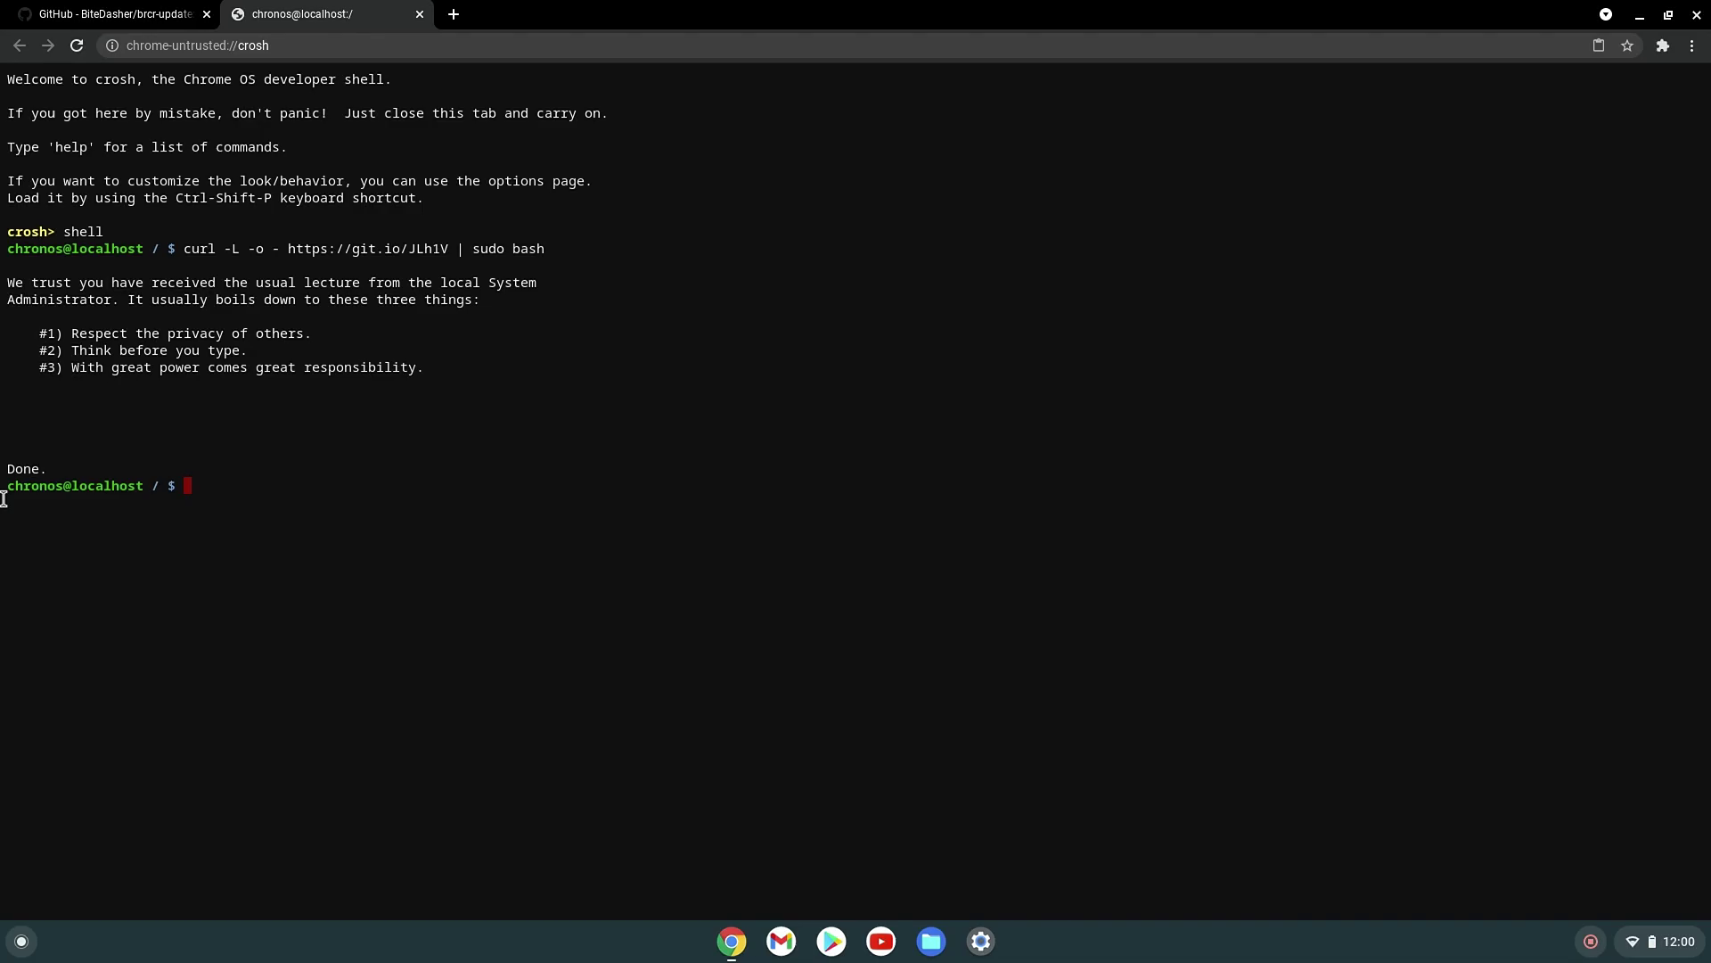
Step: Copy the brcr-update command from the GitHub README and paste it at the crosh prompt
click(97, 15)
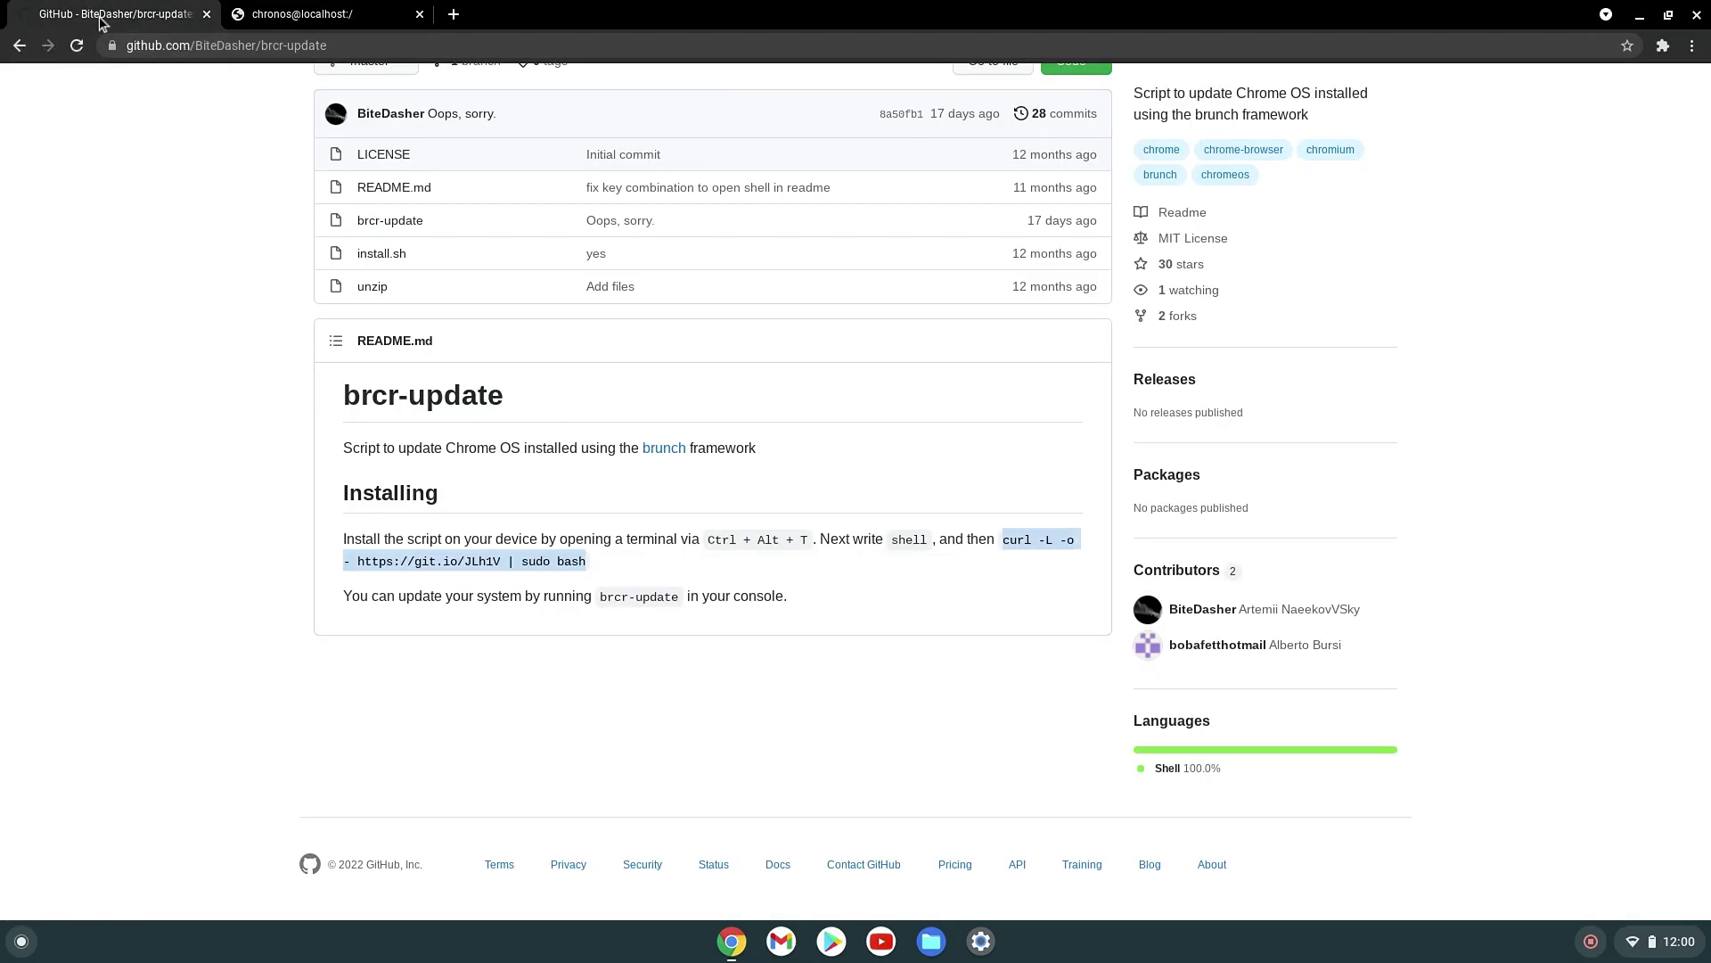
drag(599, 596, 680, 596)
right_click(661, 593)
click(704, 605)
click(374, 13)
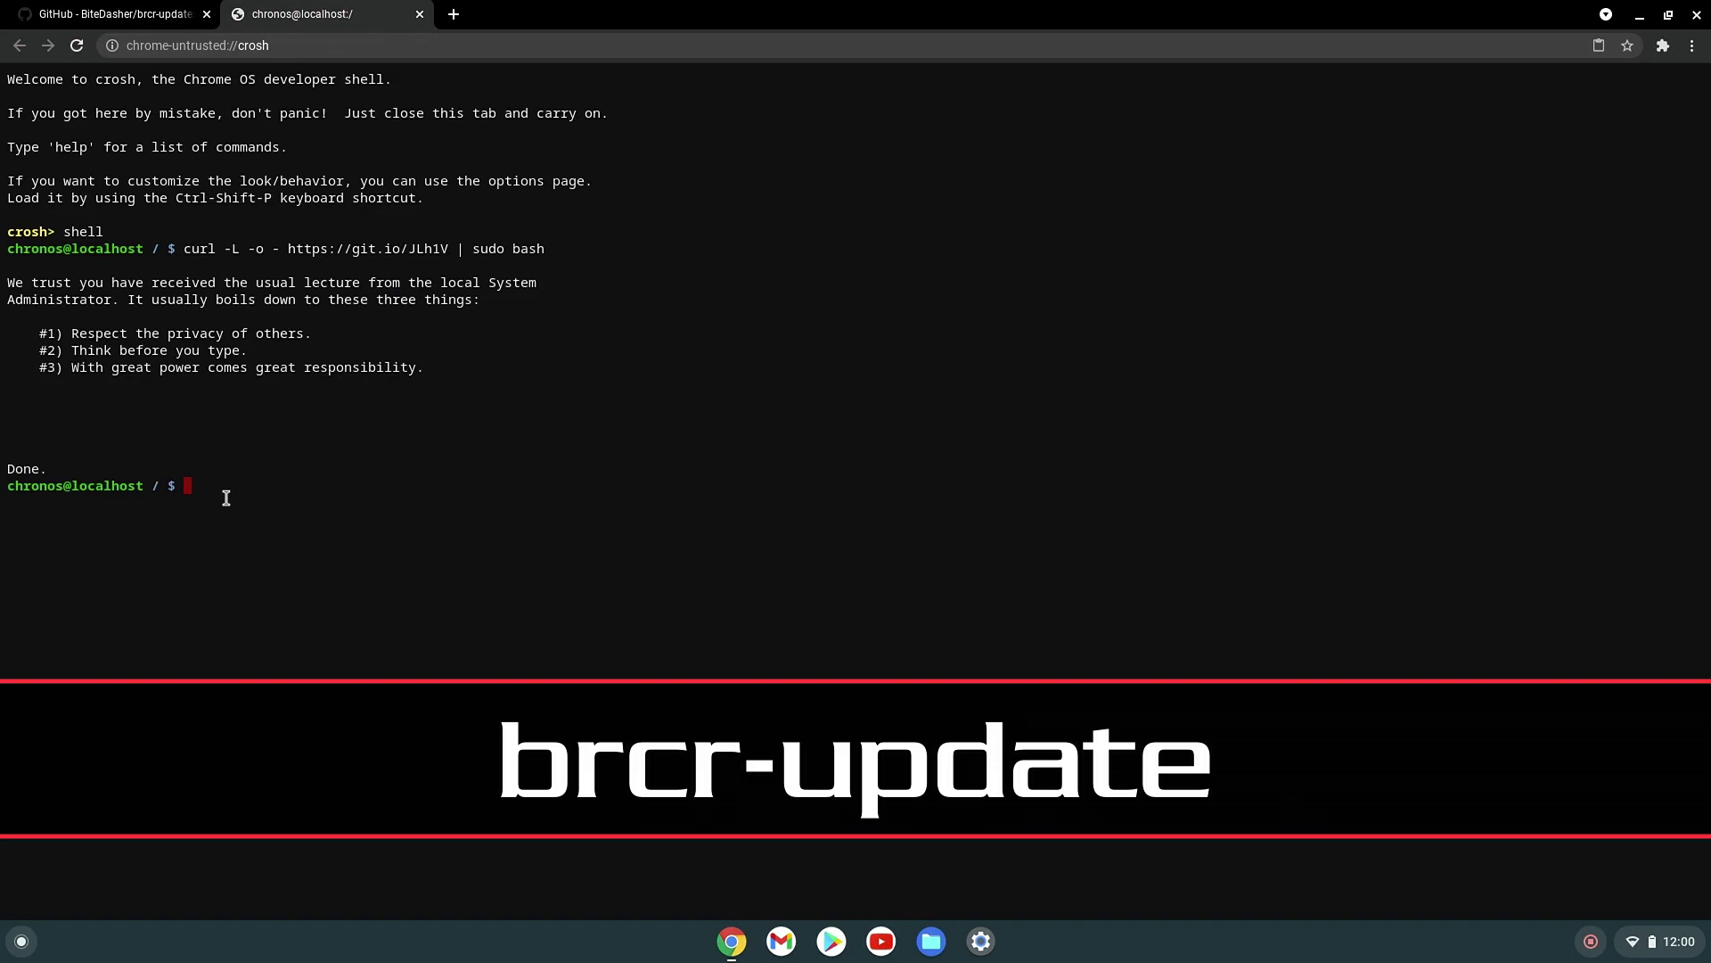
key(ctrl+v)
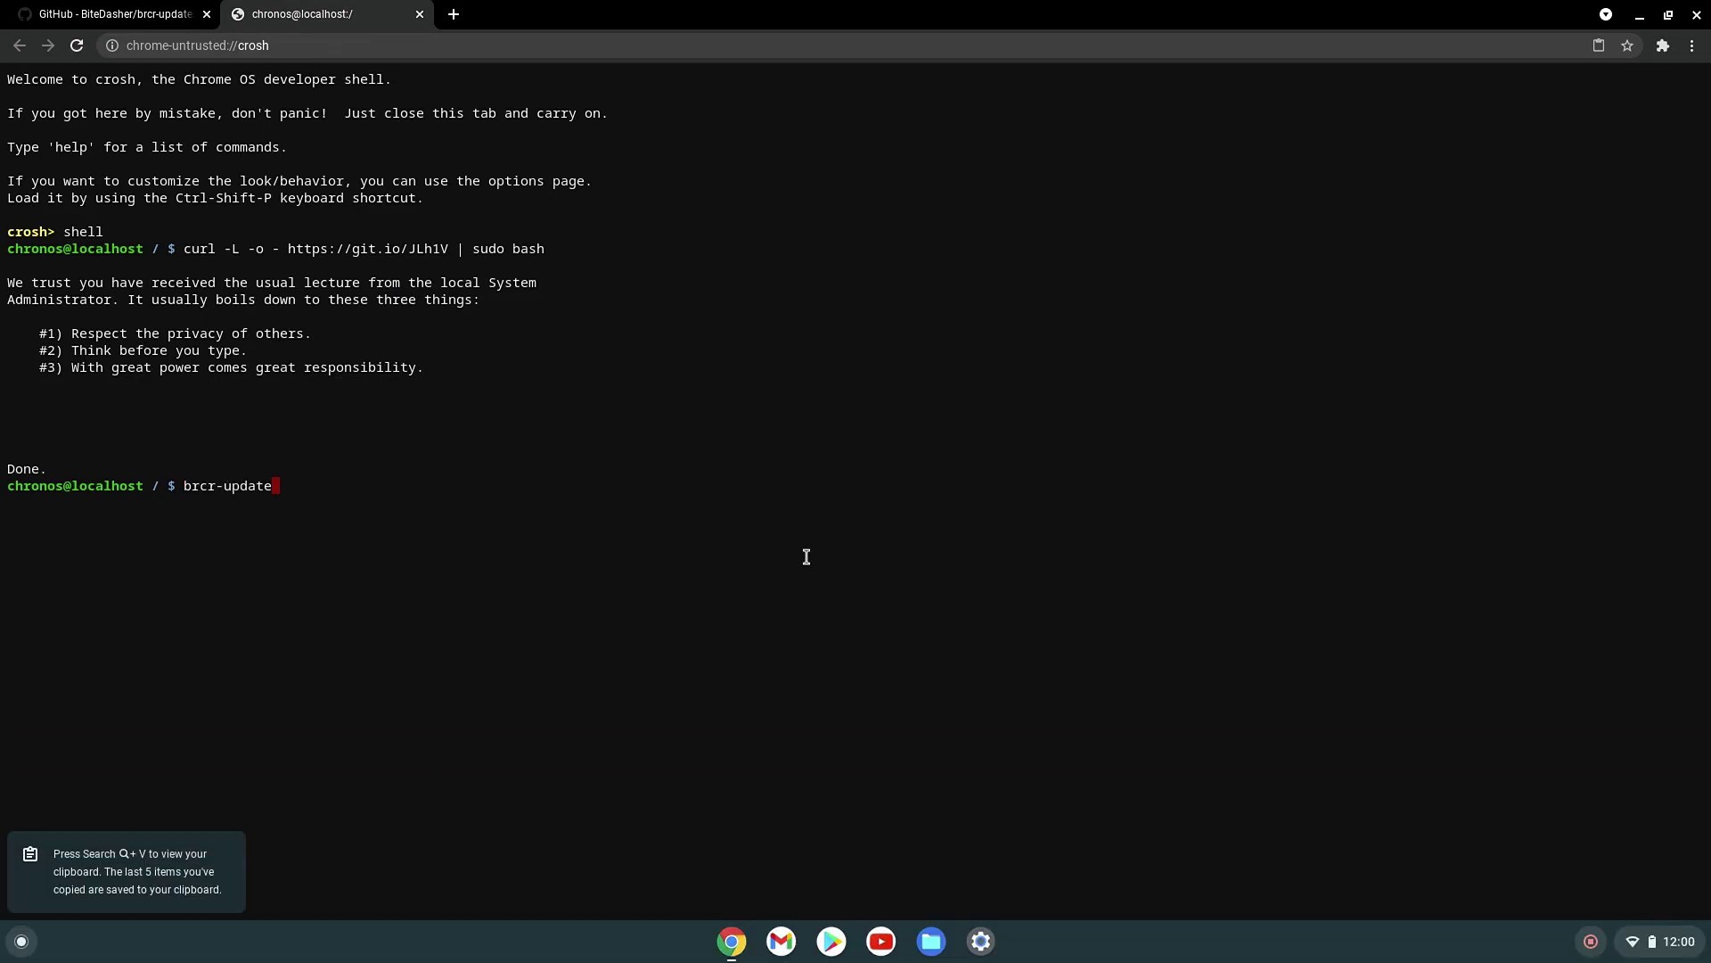
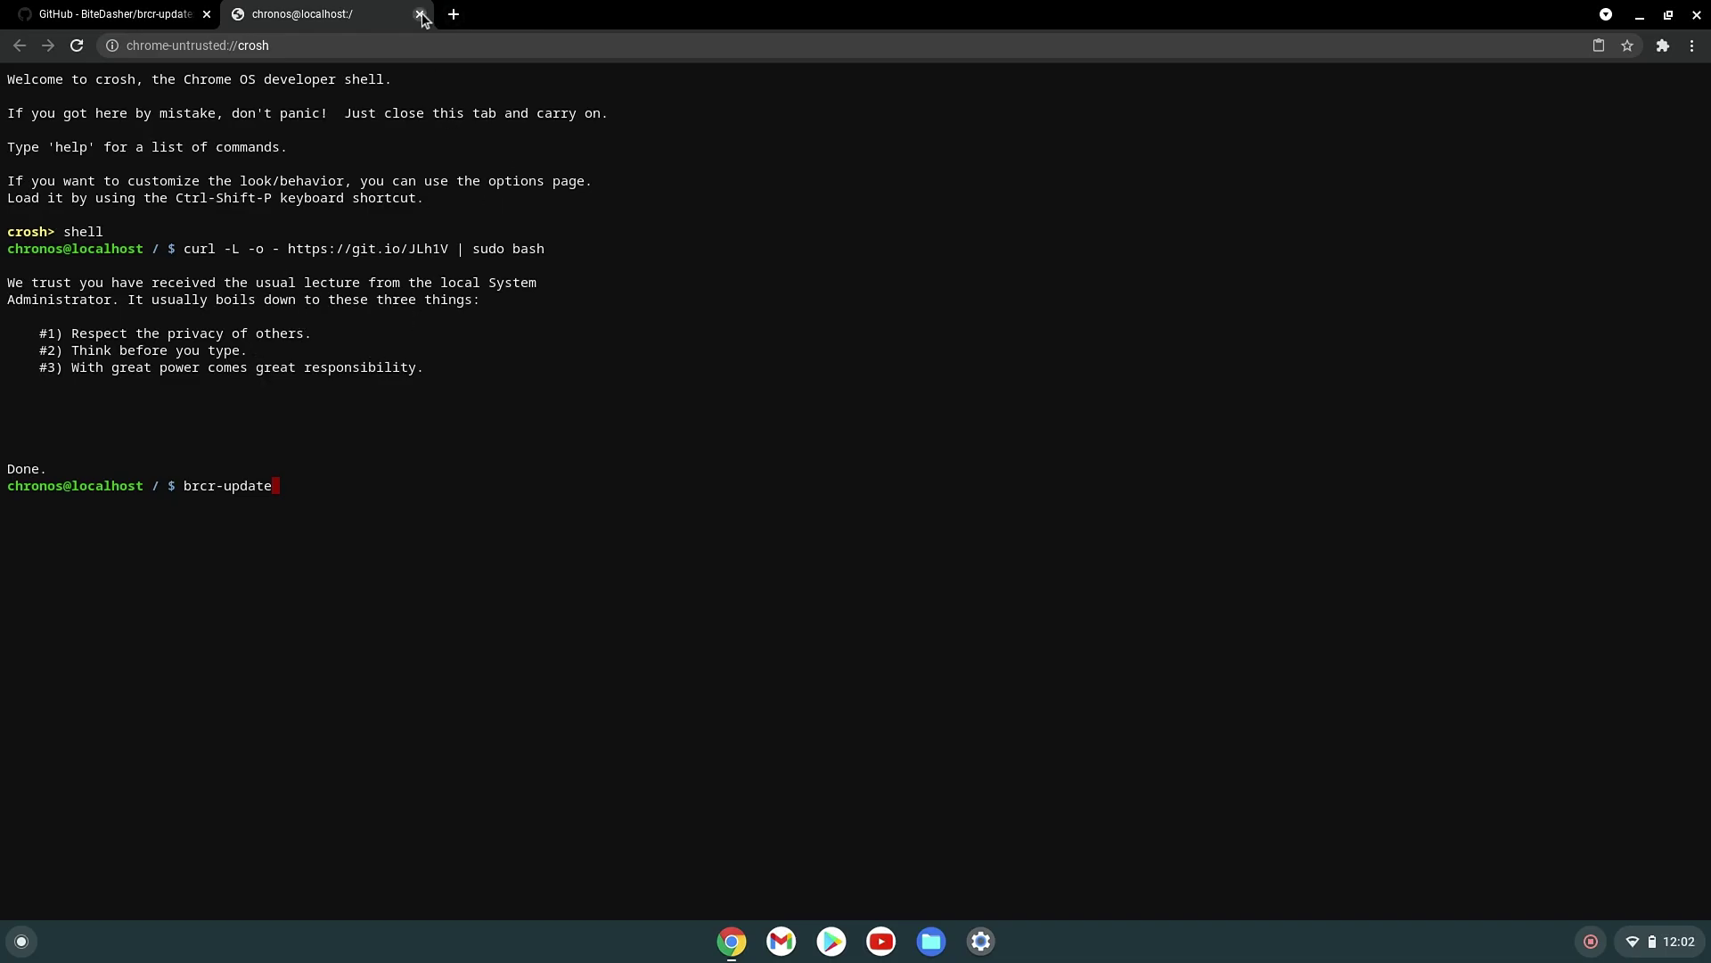
Step: Close the crosh shell and expand the Brunch FAQ's instructions for updating Brunch and ChromeOS
click(420, 14)
click(1003, 148)
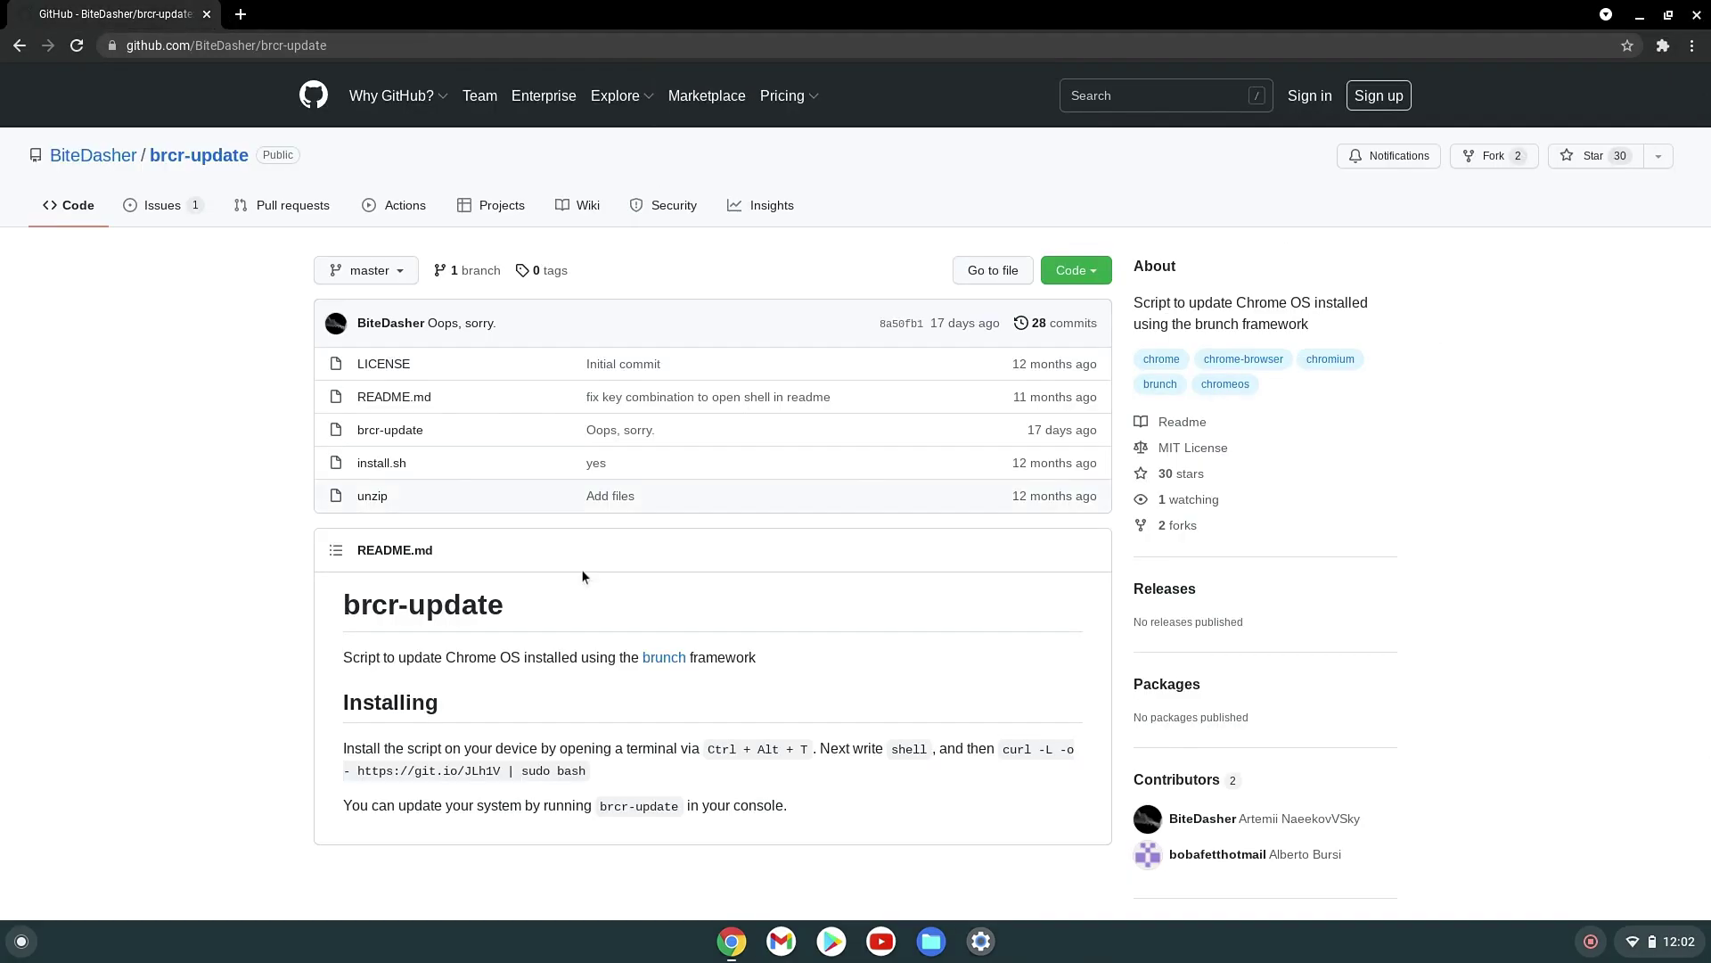
click(20, 46)
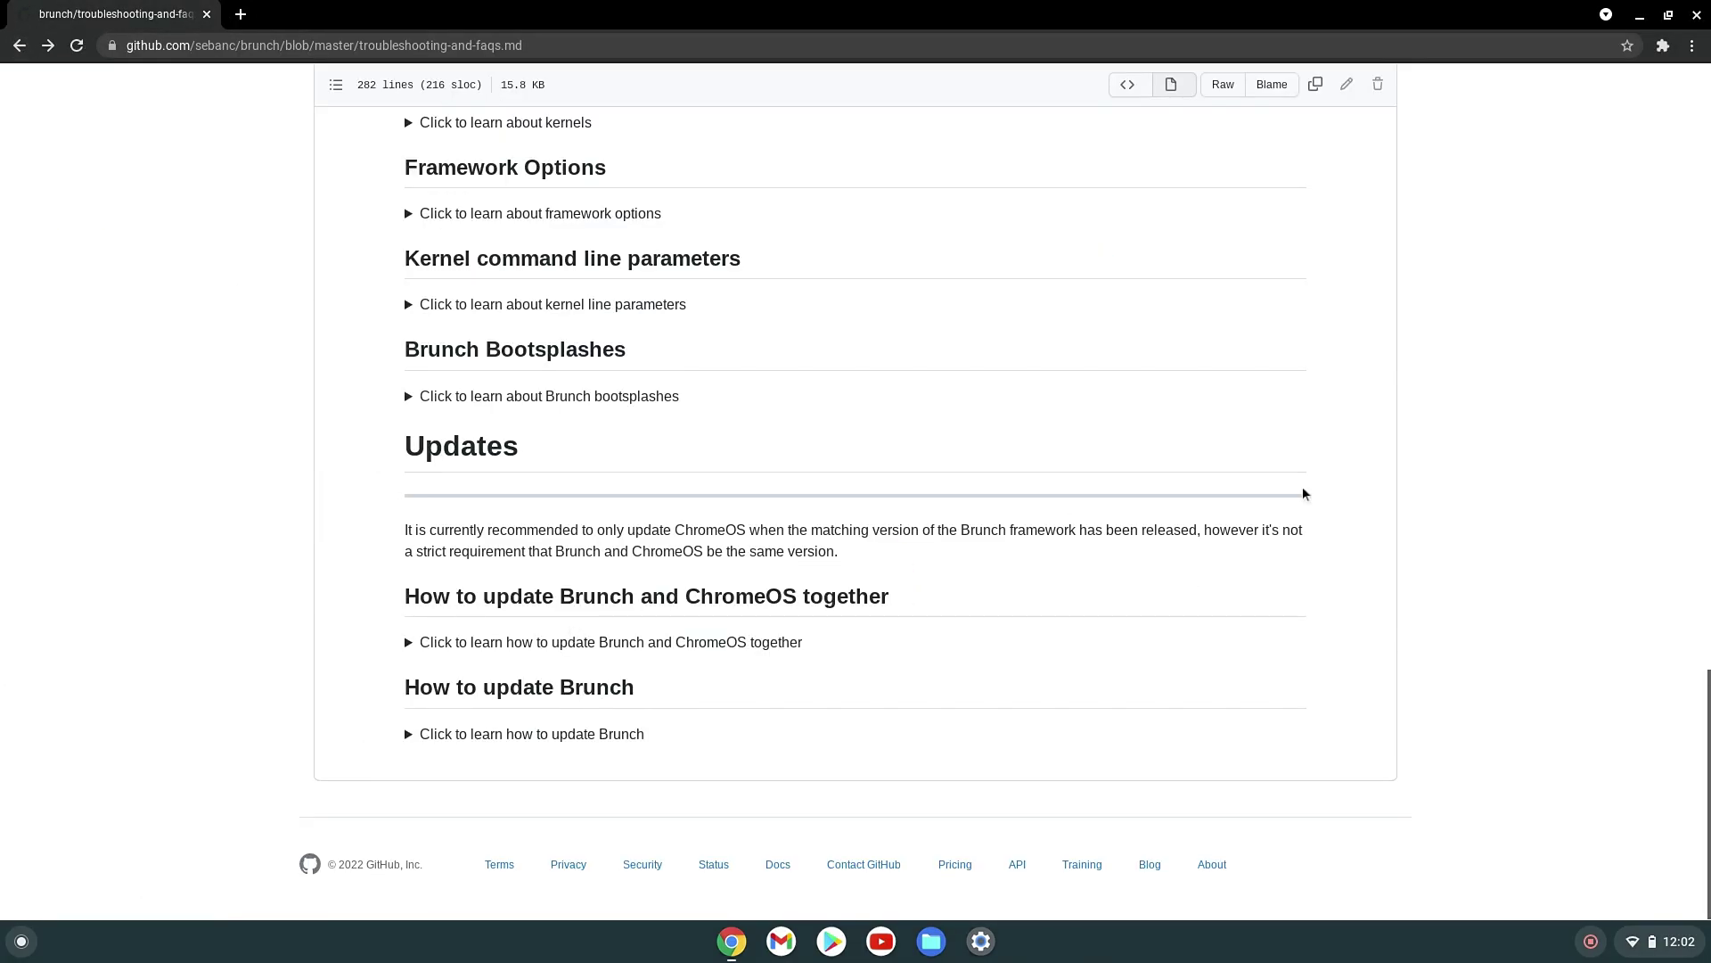
click(633, 643)
scroll(1050, 731, down, 4)
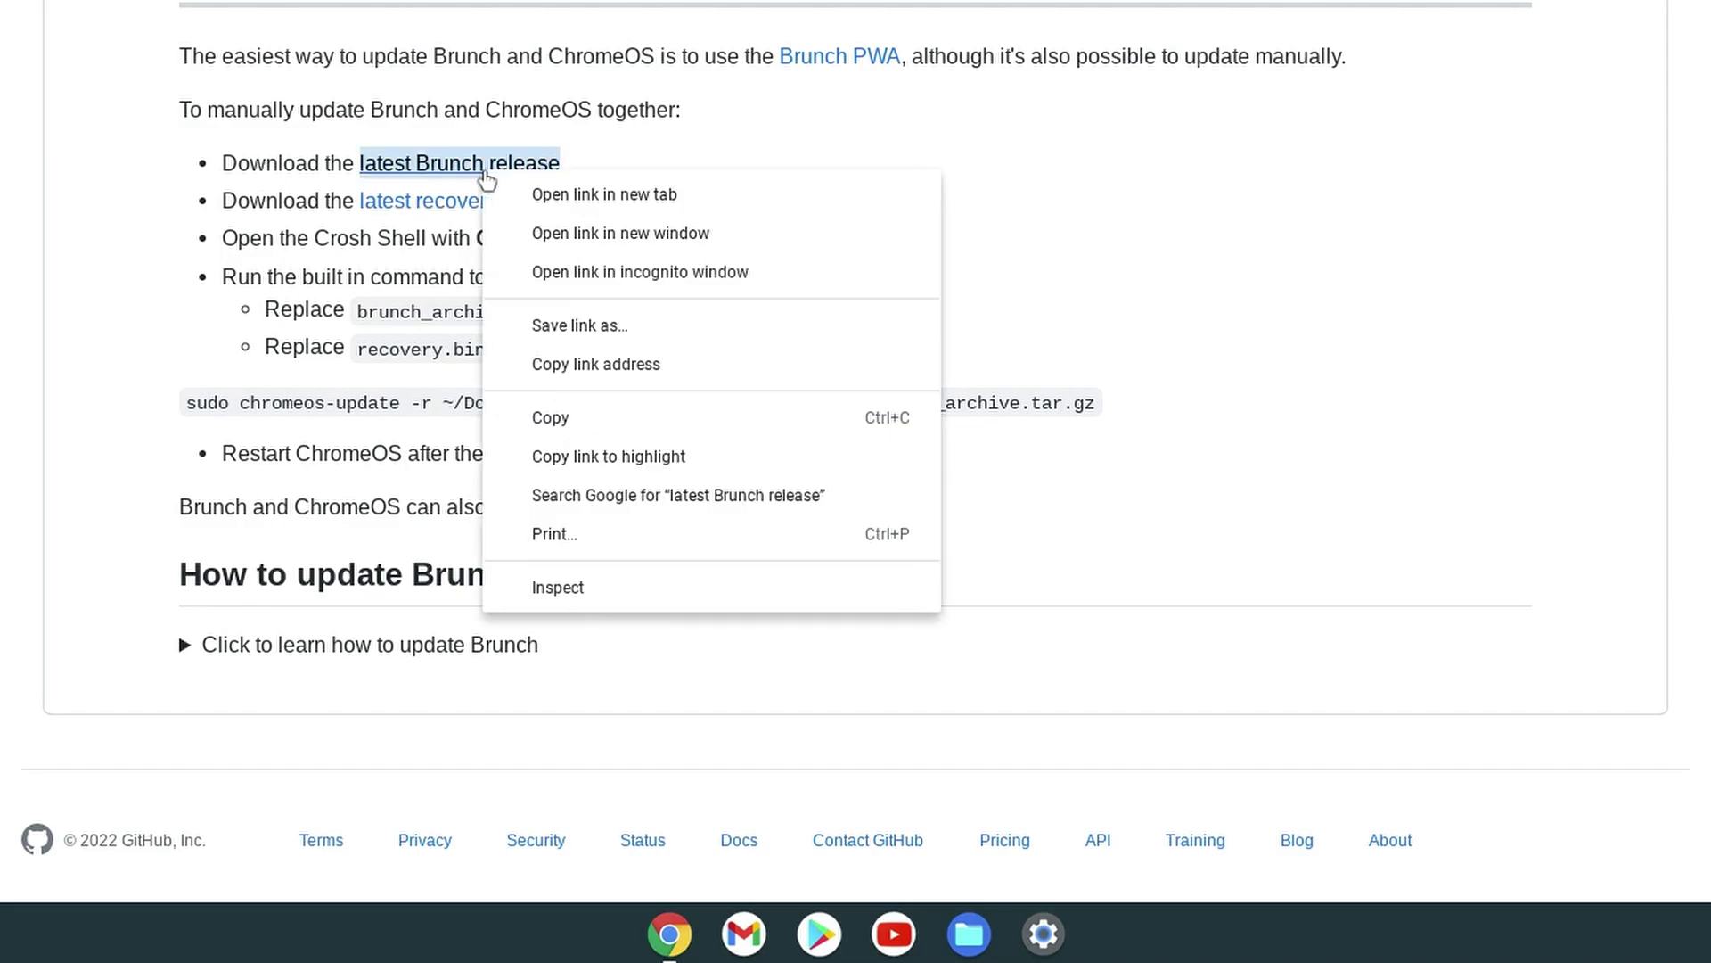
Step: Open the latest Brunch release and the latest recovery images site in new tabs
click(553, 200)
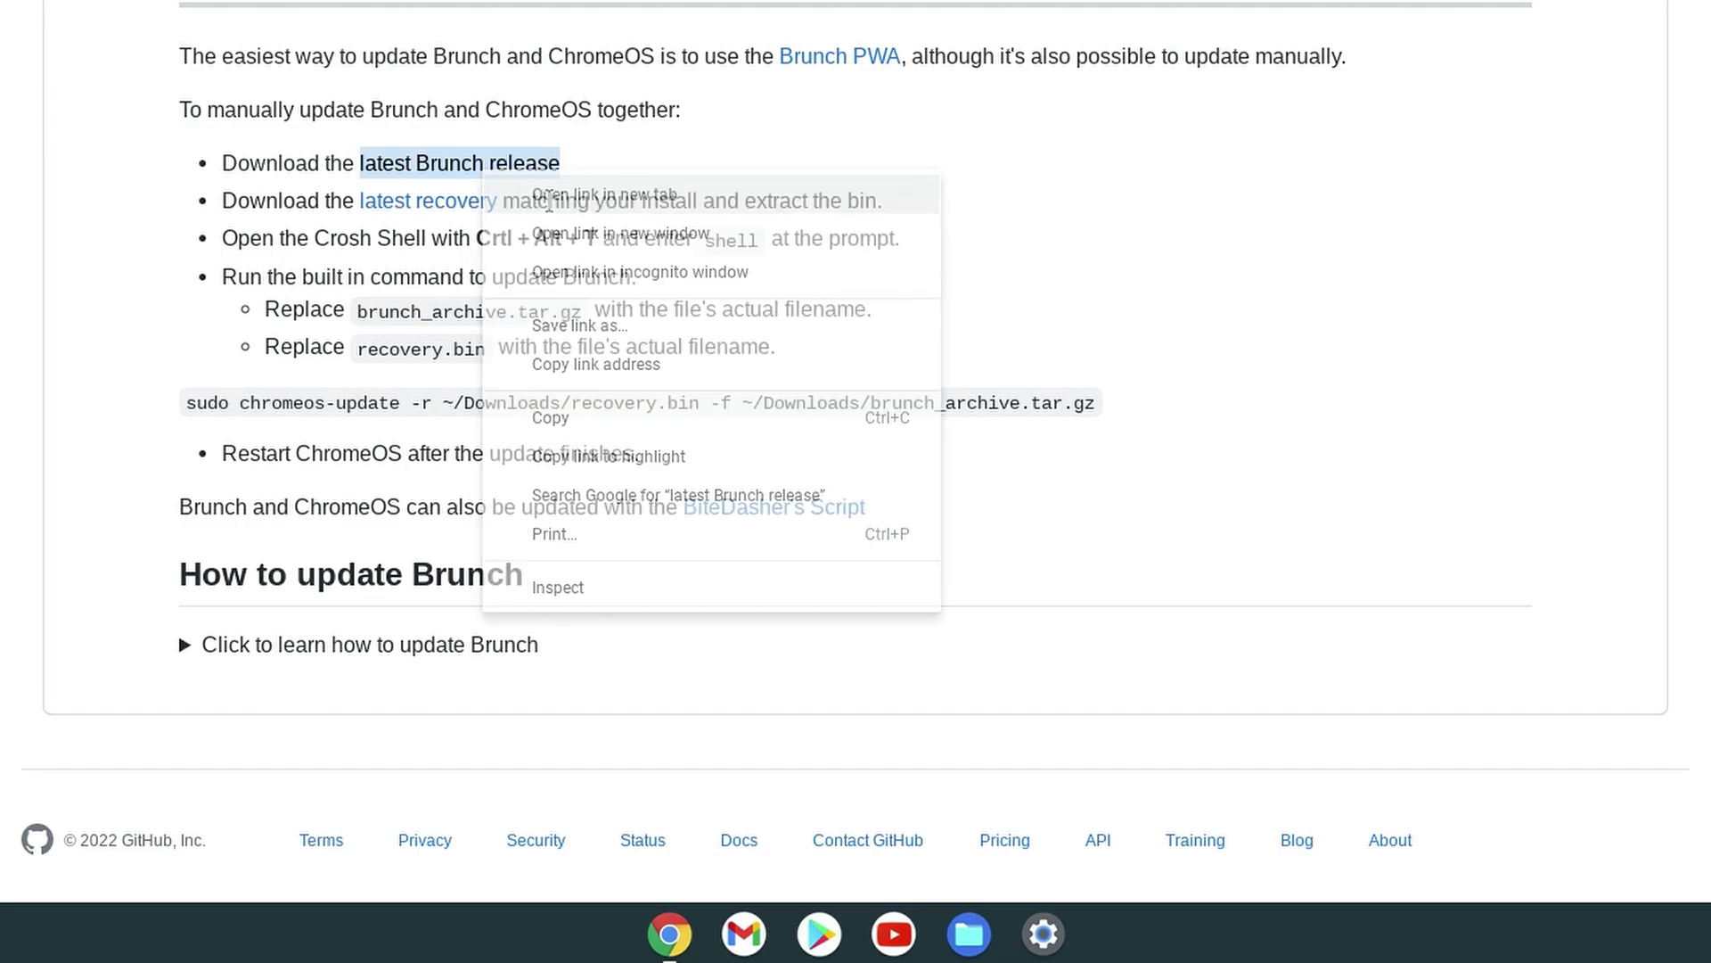
right_click(428, 201)
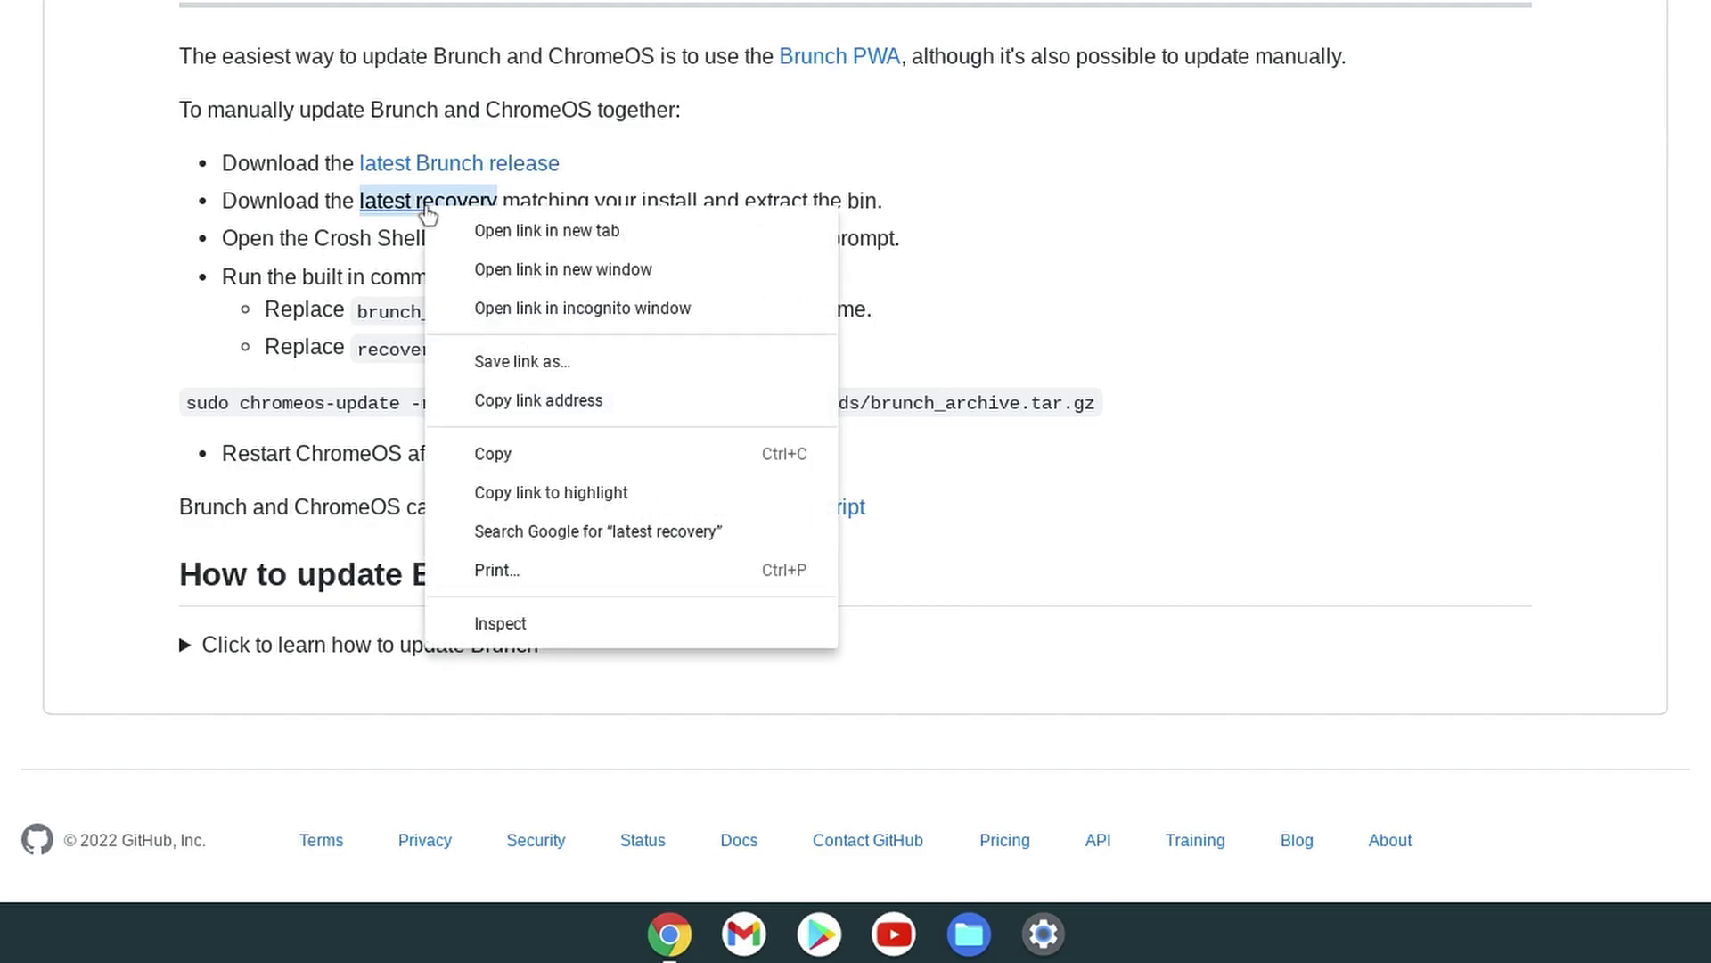
click(535, 234)
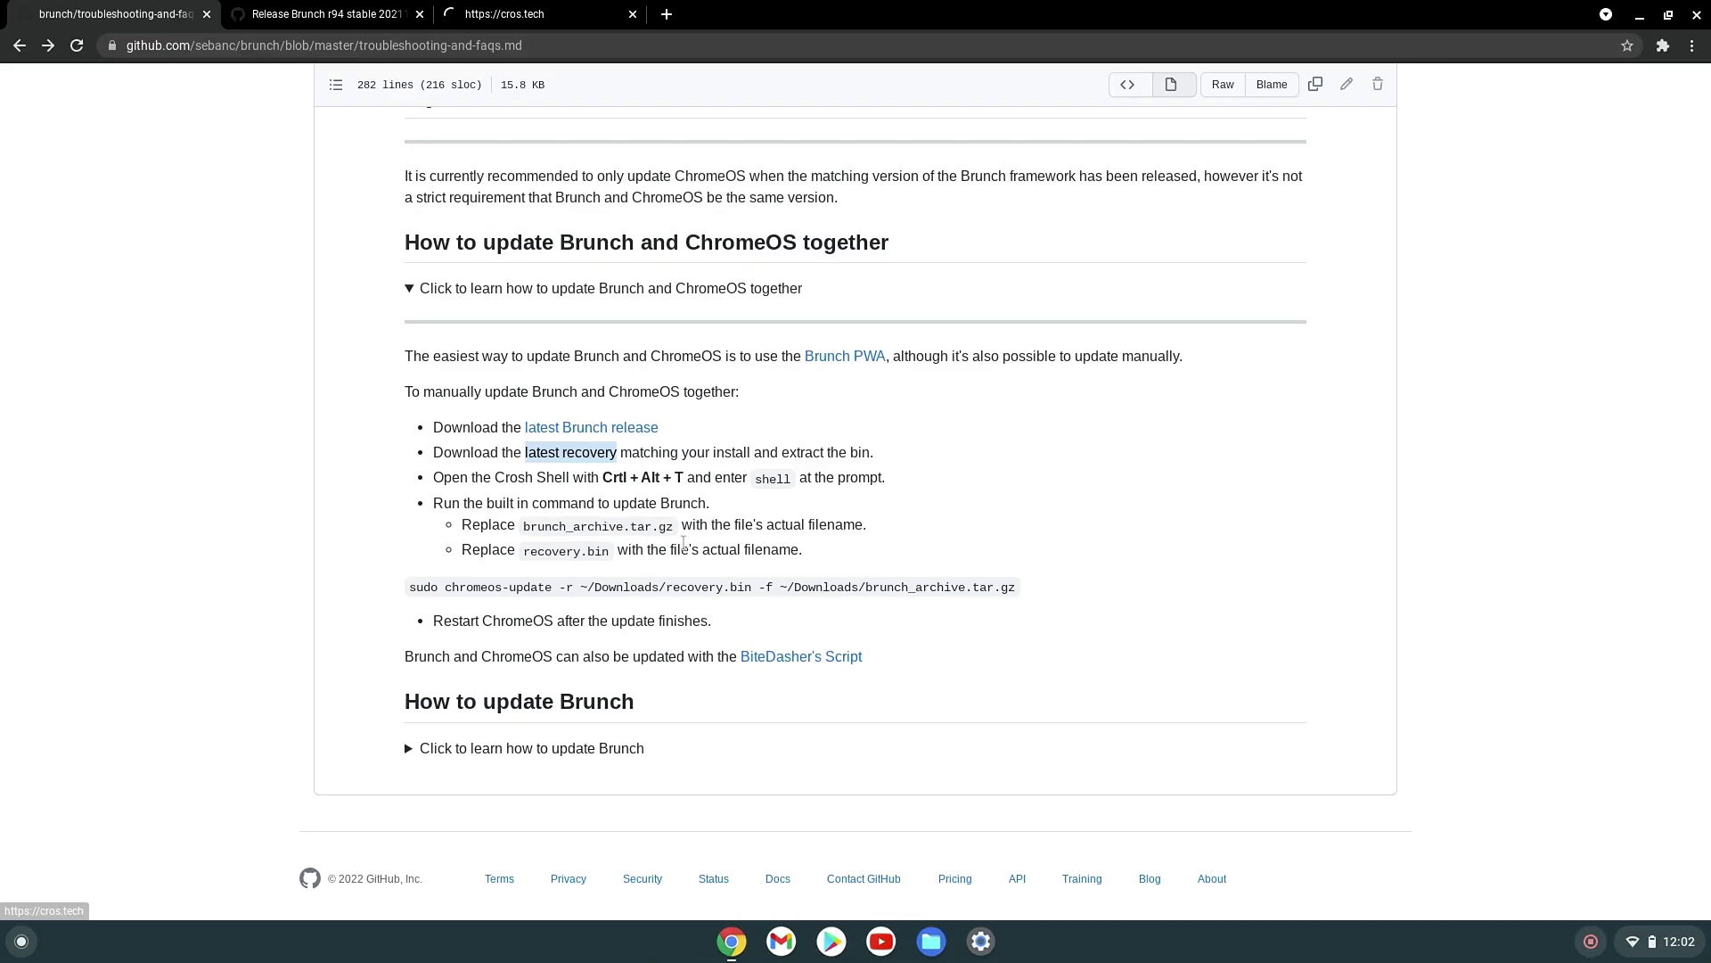
Step: Read the r94 release's dual-boot warning and its ChromeOS r96 requirement
key(ctrl+Tab)
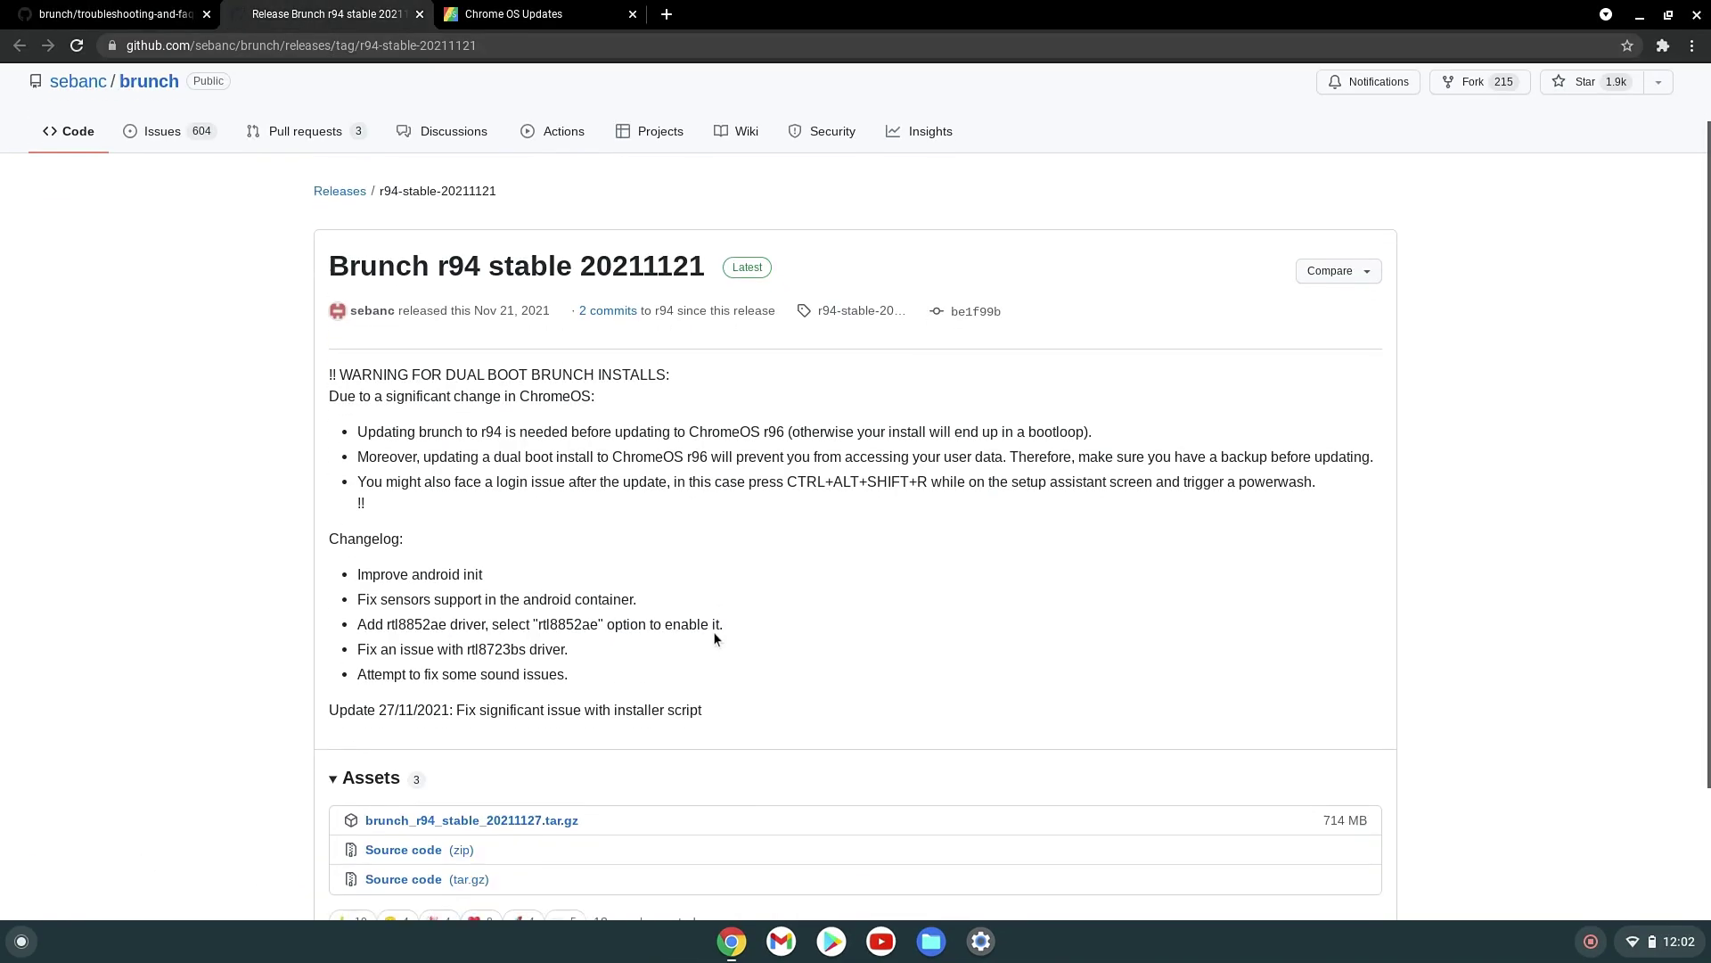
drag(339, 580, 592, 582)
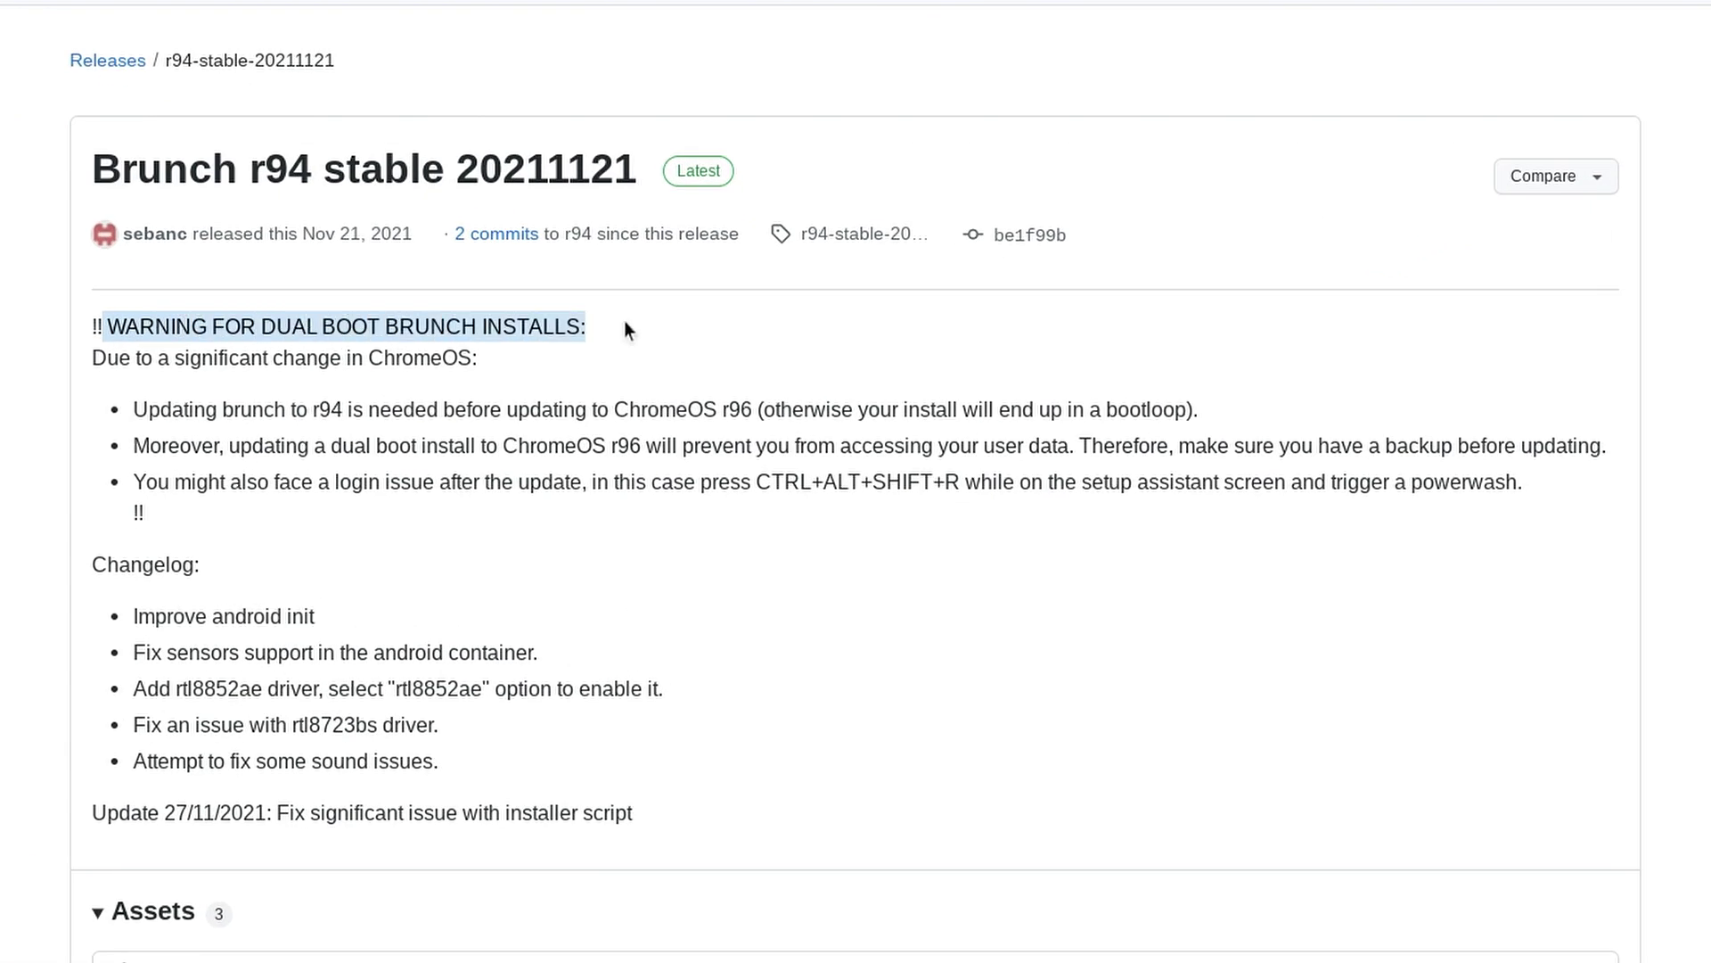
drag(624, 328, 486, 364)
click(171, 398)
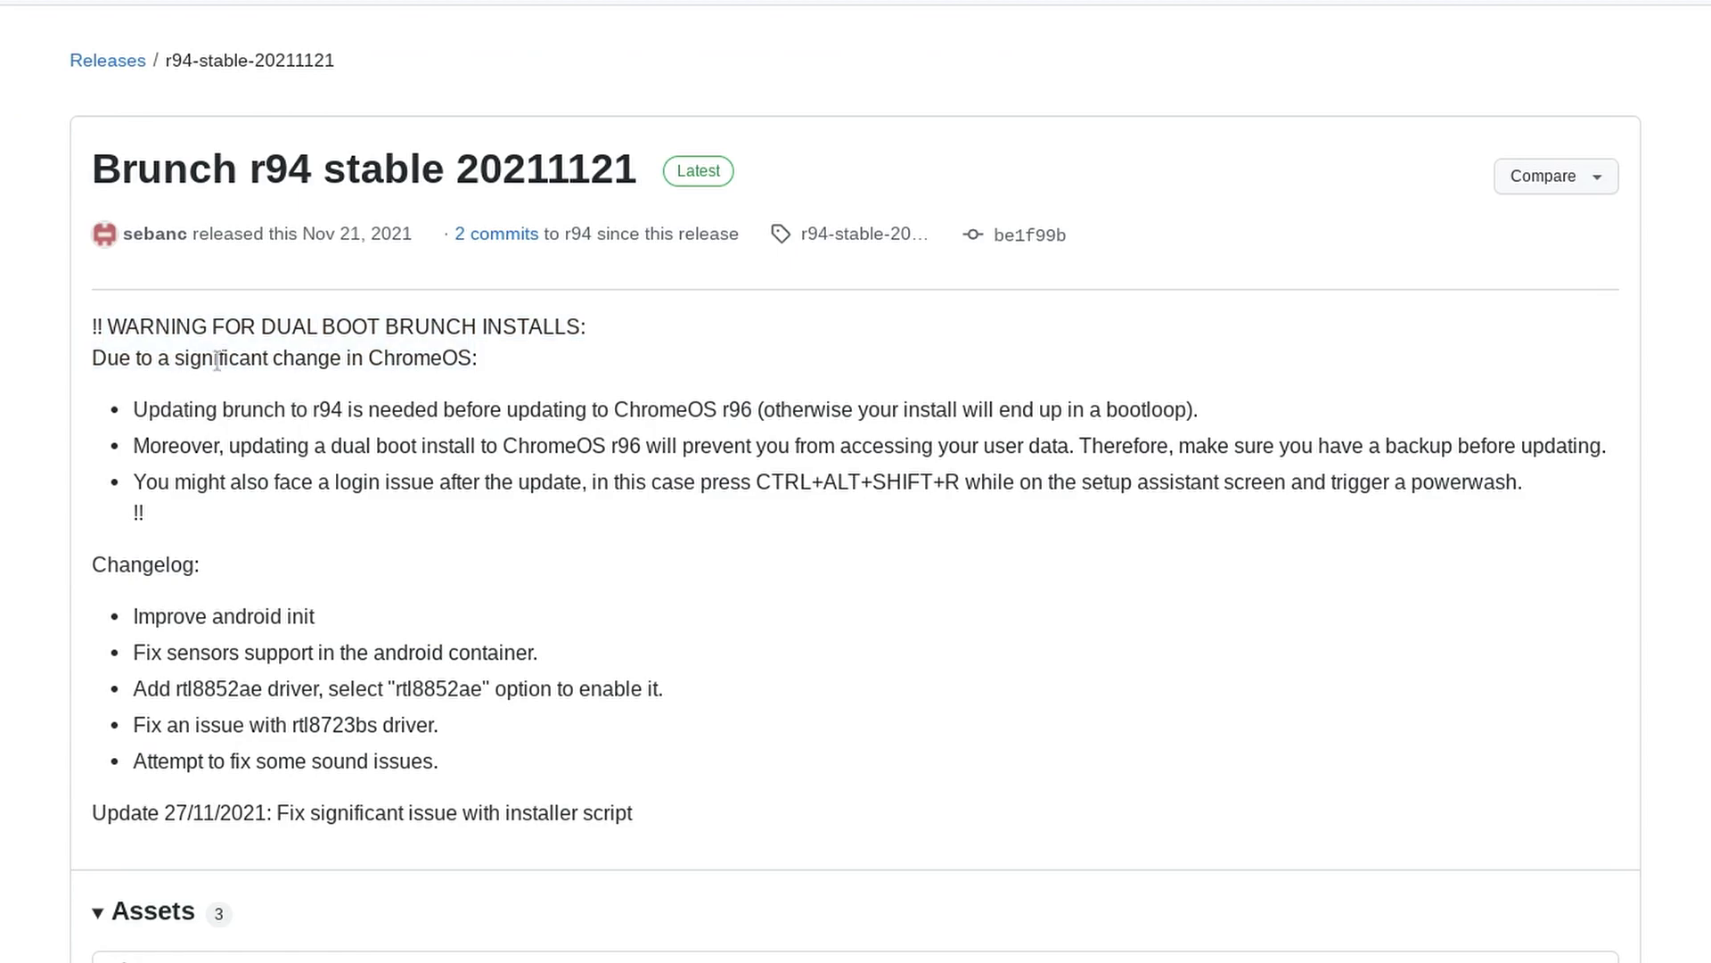
drag(218, 410, 592, 405)
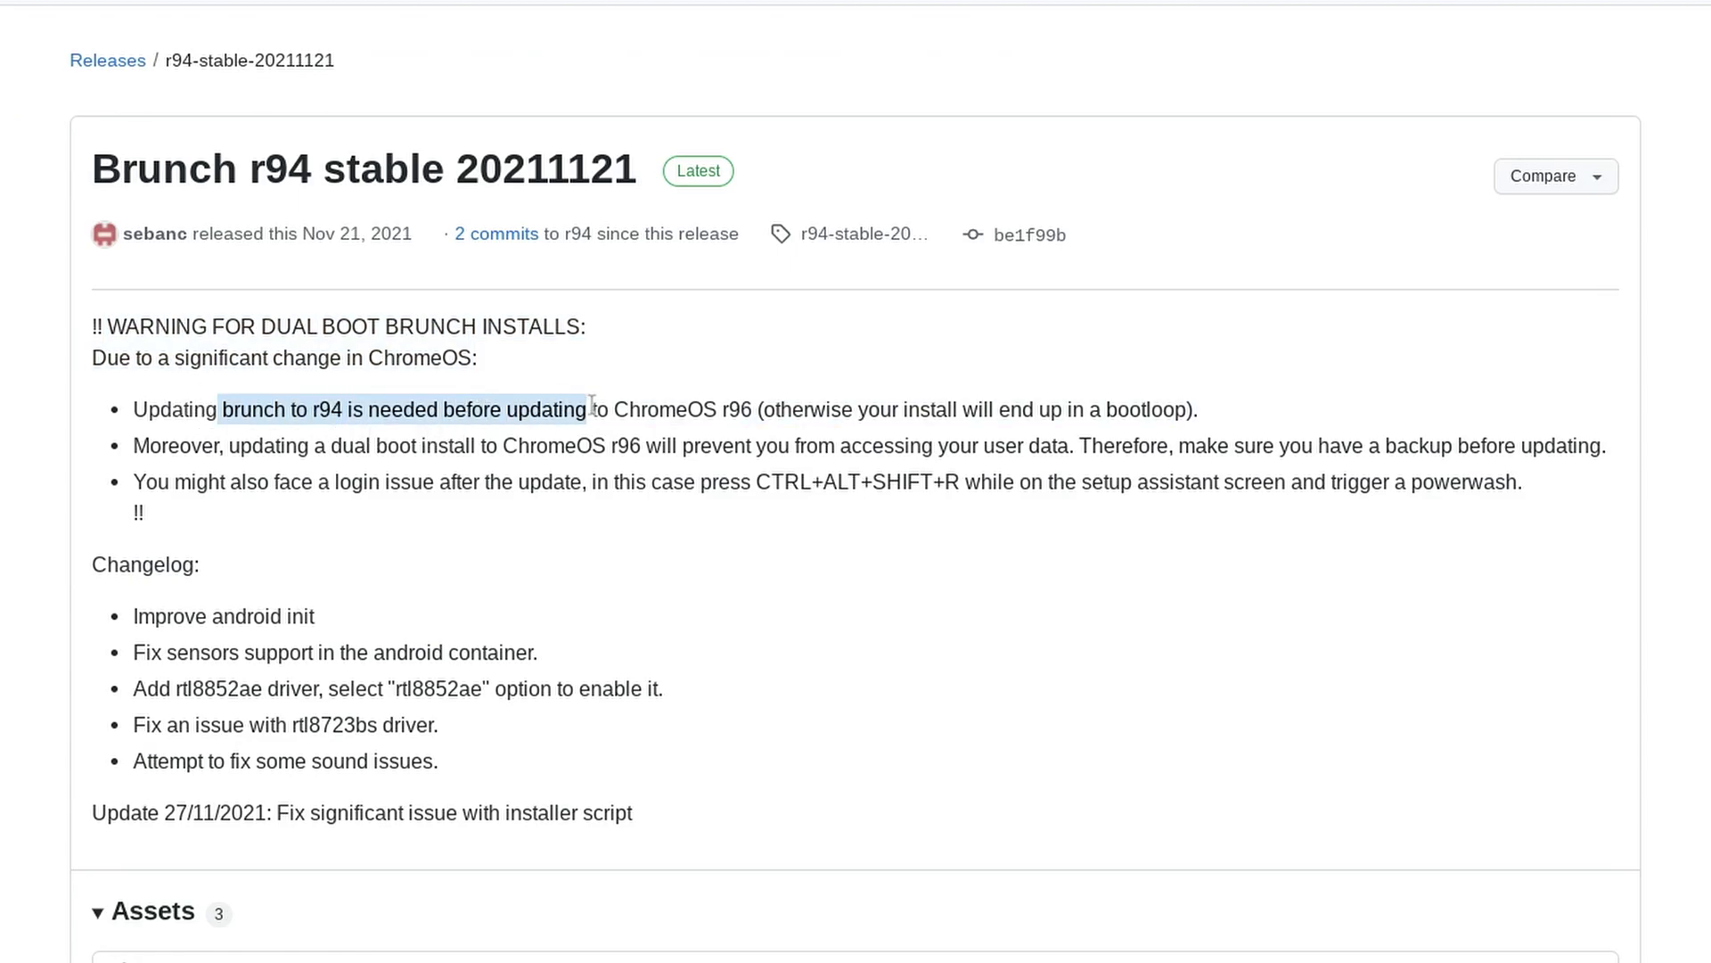
drag(592, 406, 757, 406)
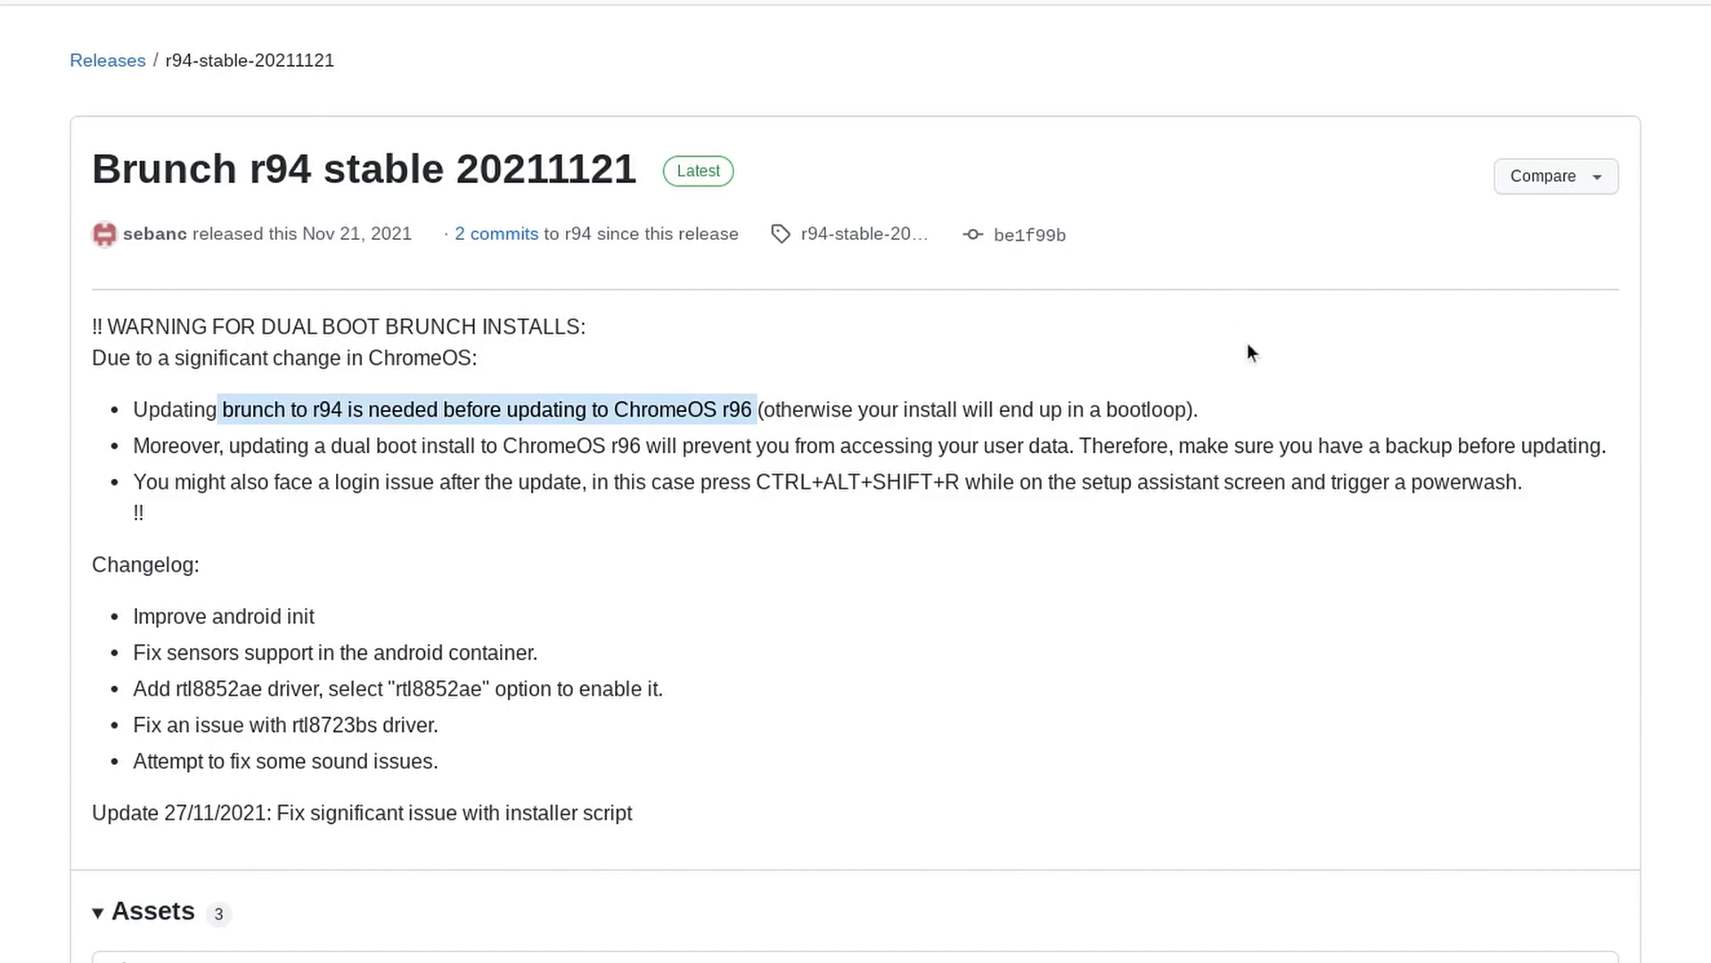
drag(615, 420, 858, 403)
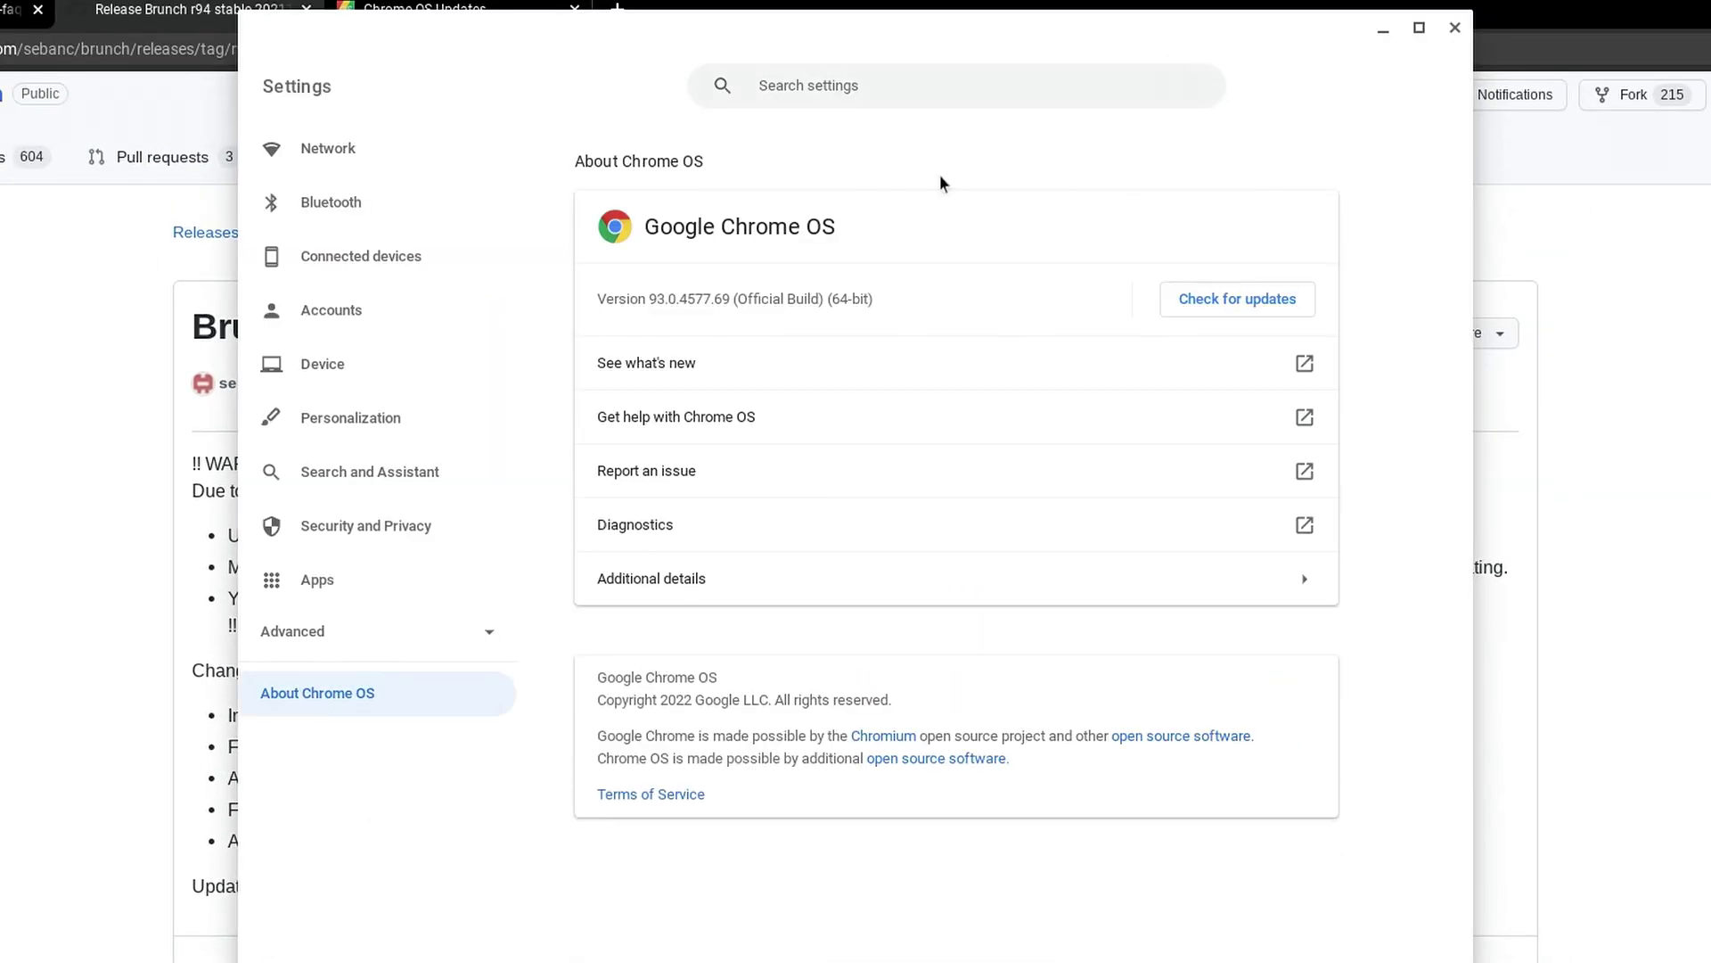
Step: Confirm the installed Chrome OS version is 93, then close Settings and return to the release page
drag(637, 299, 786, 299)
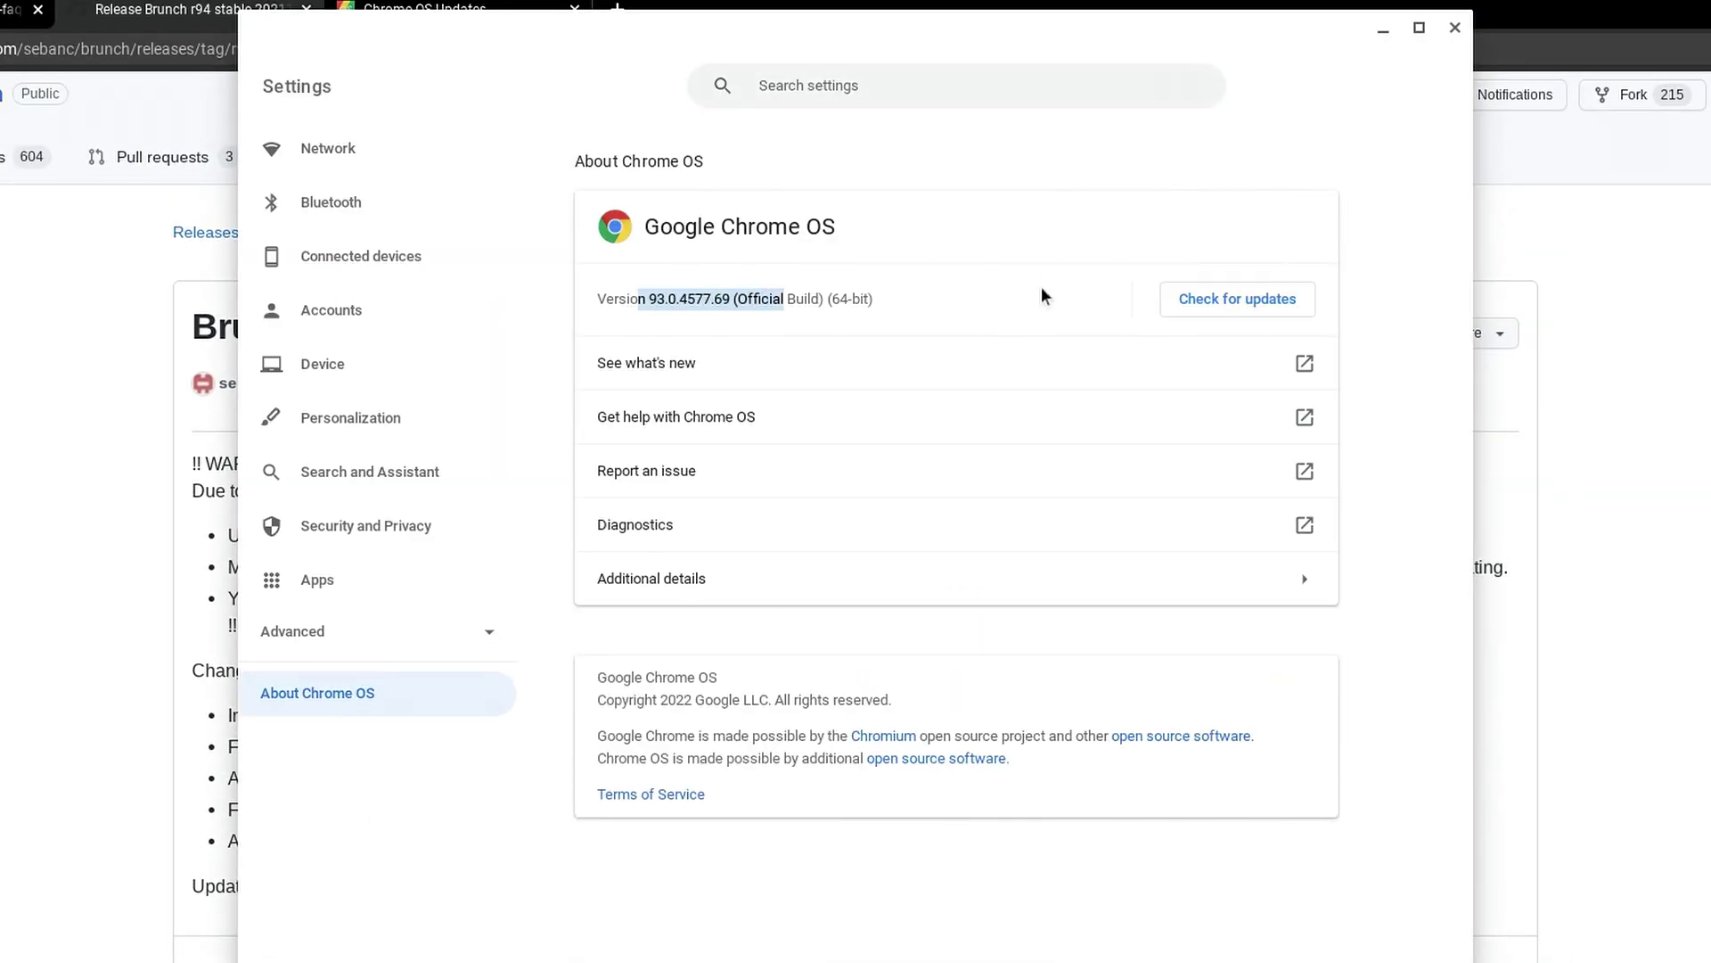
click(1042, 295)
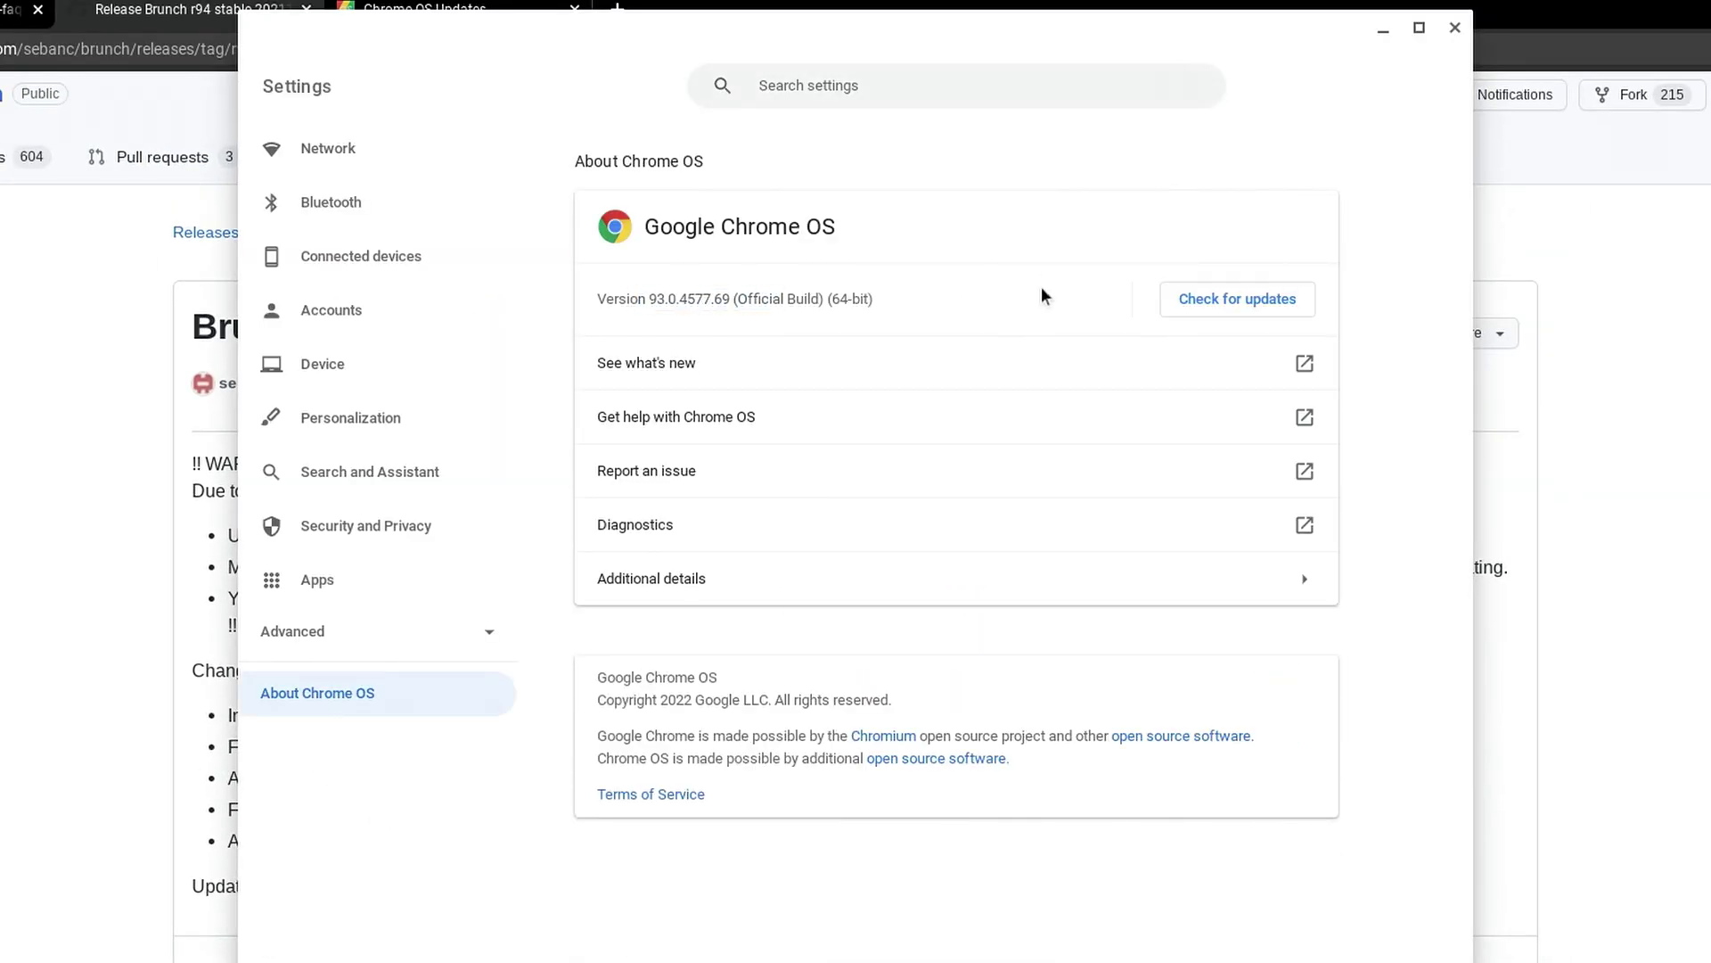
click(1455, 27)
click(704, 522)
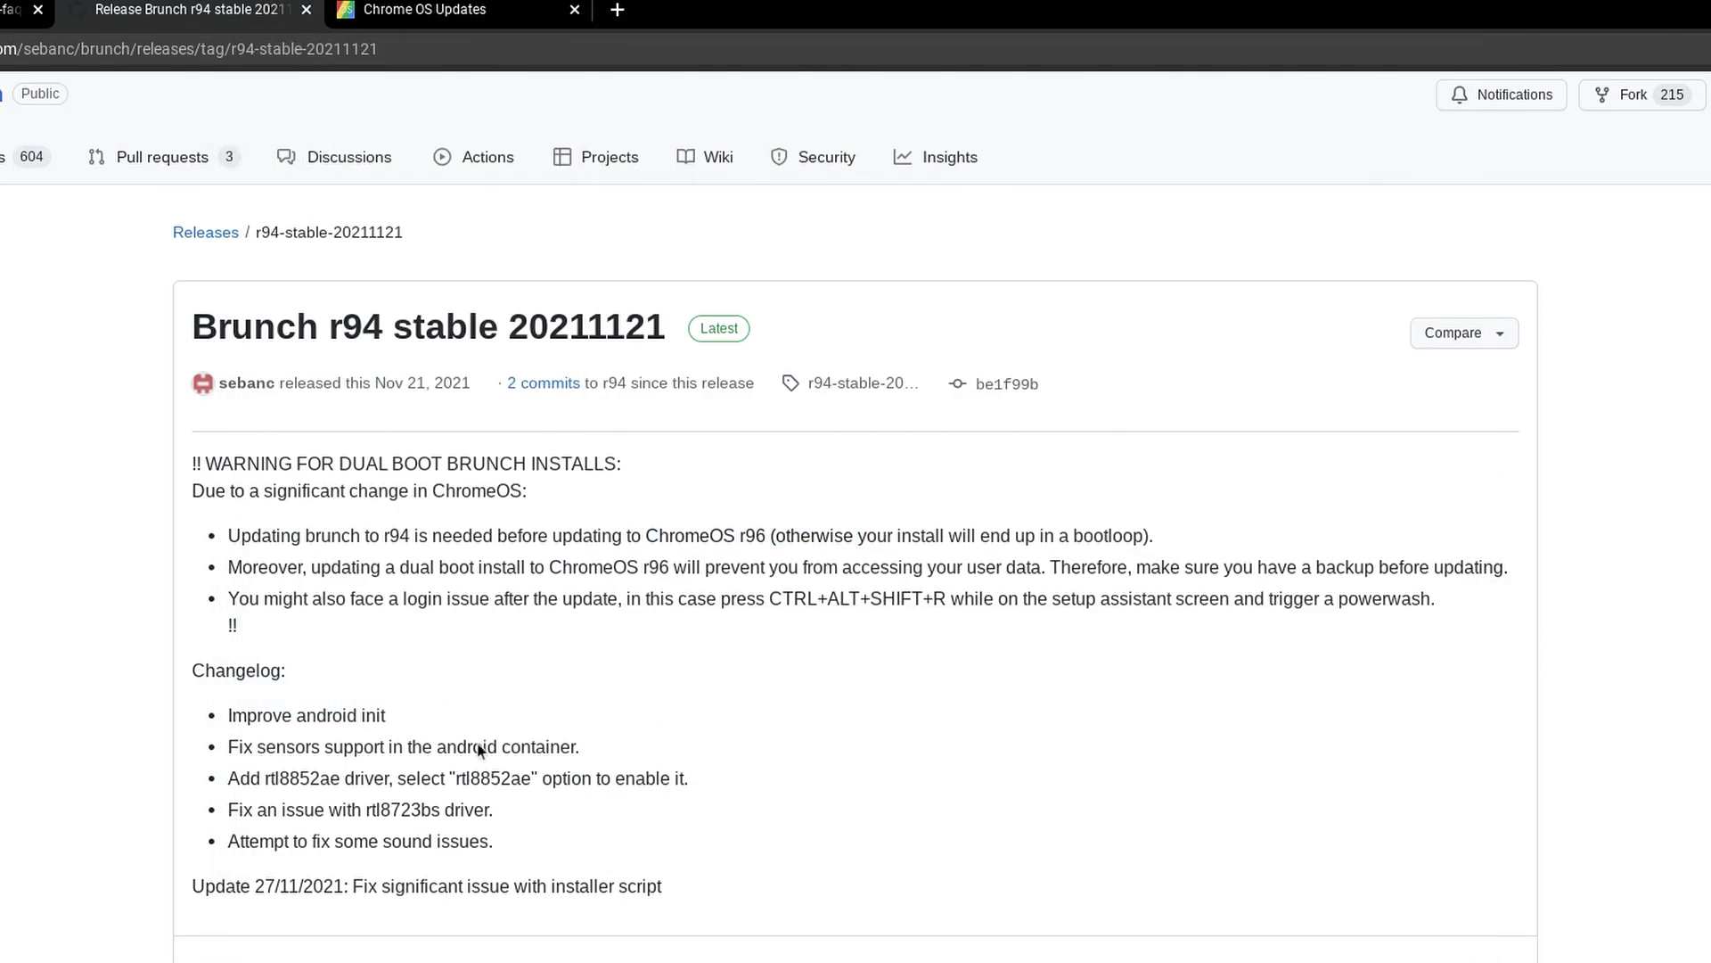
scroll(482, 751, down, 2)
scroll(753, 714, up, 2)
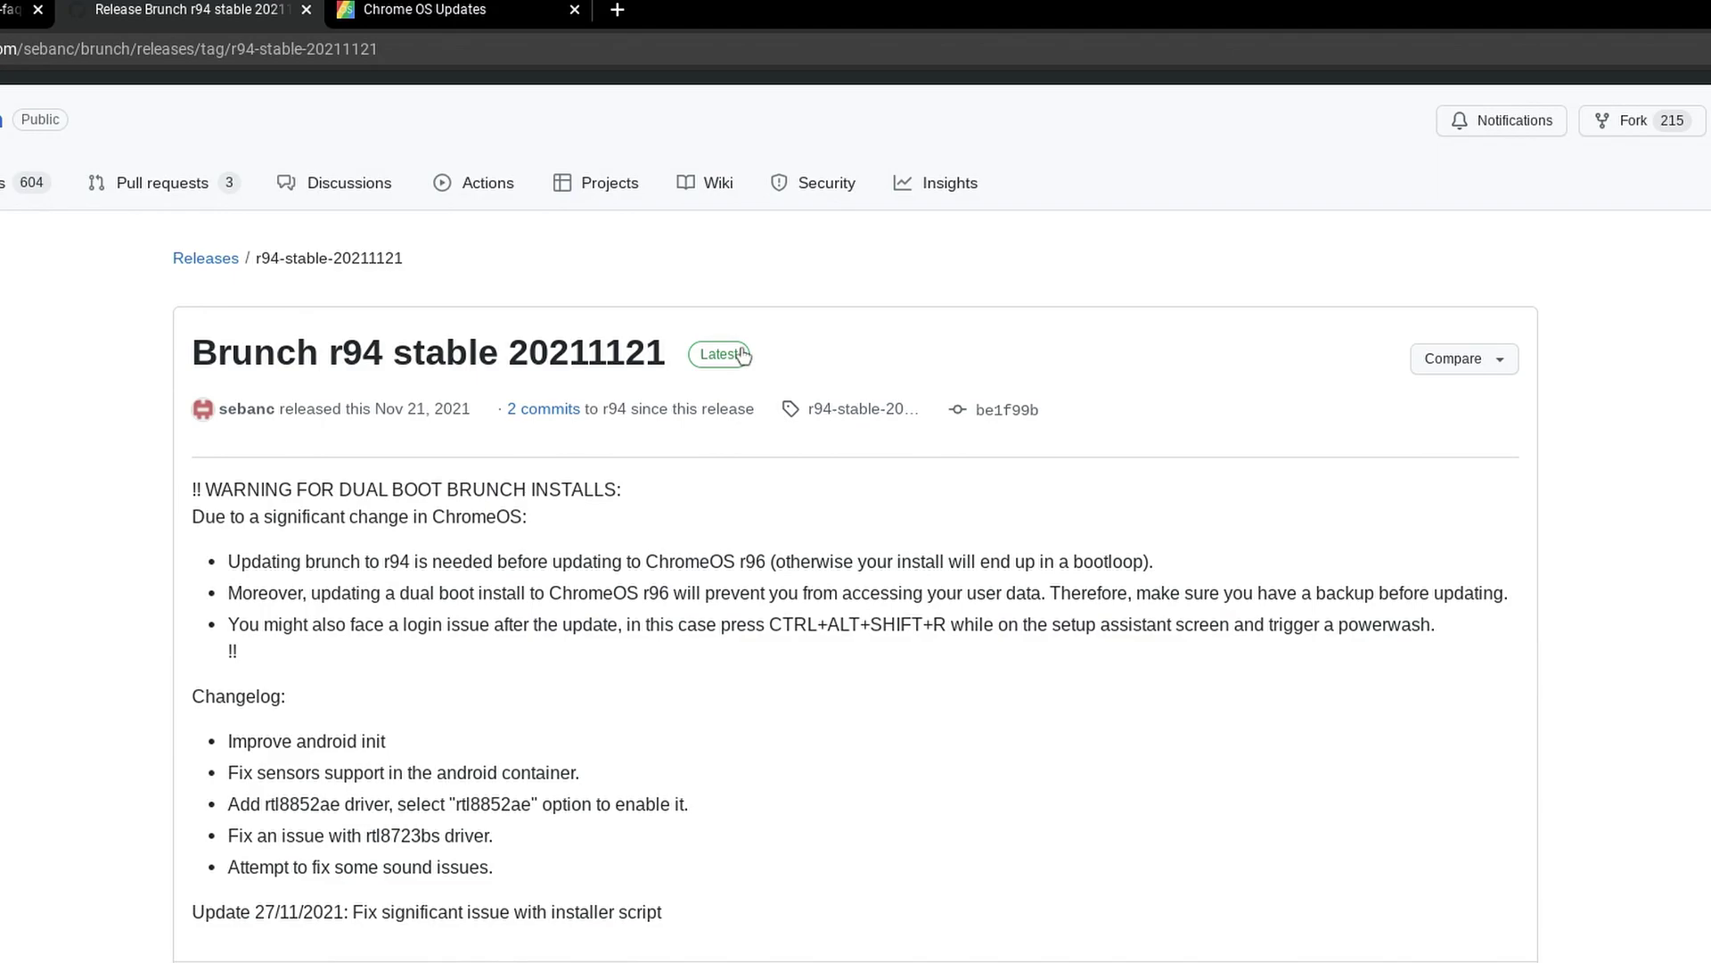
scroll(580, 559, up, 1)
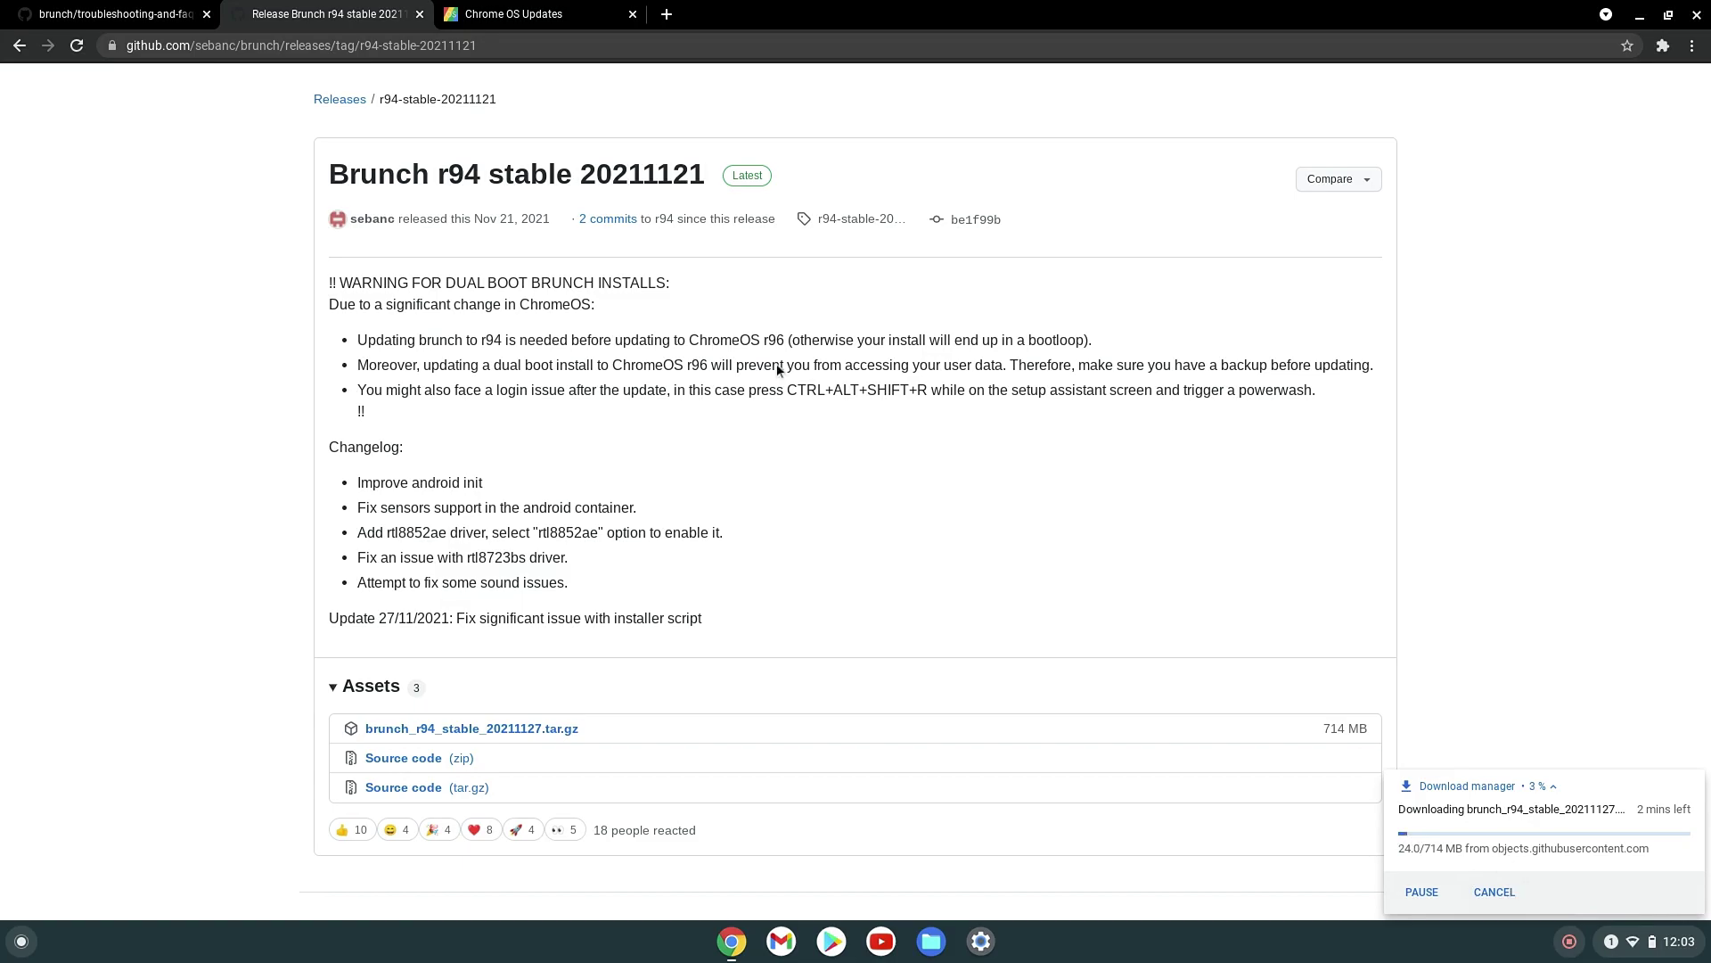
Step: Open the Chrome OS Updates device finder and step through its device list
click(513, 16)
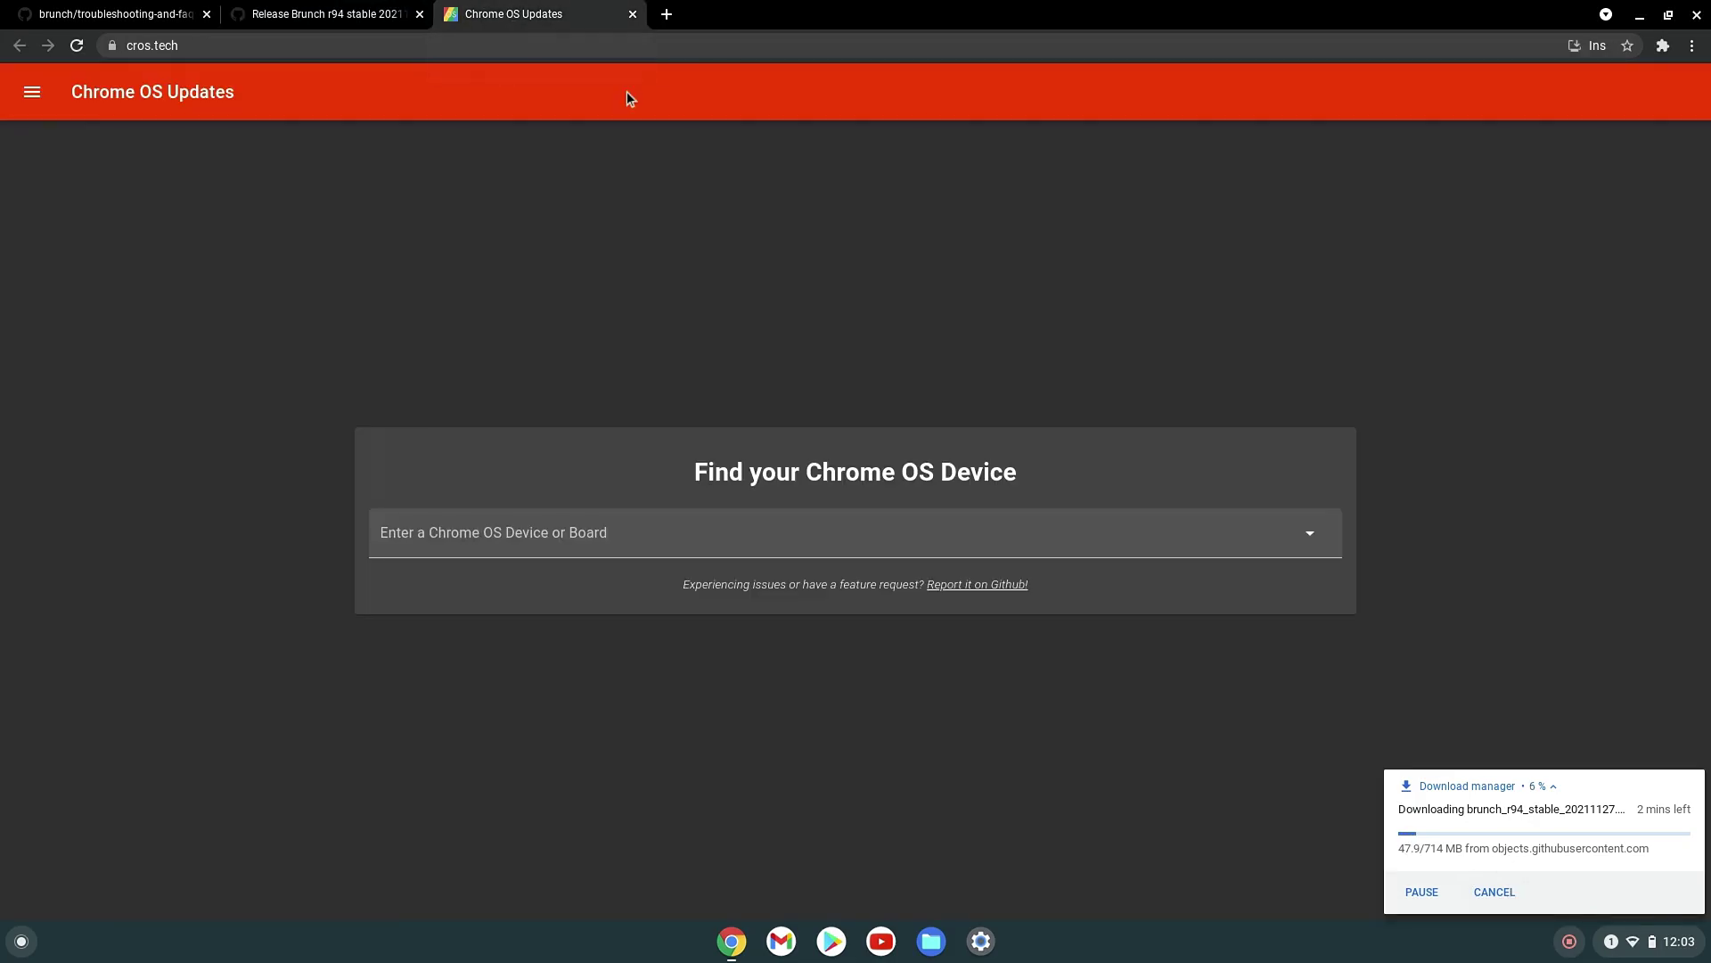
click(515, 553)
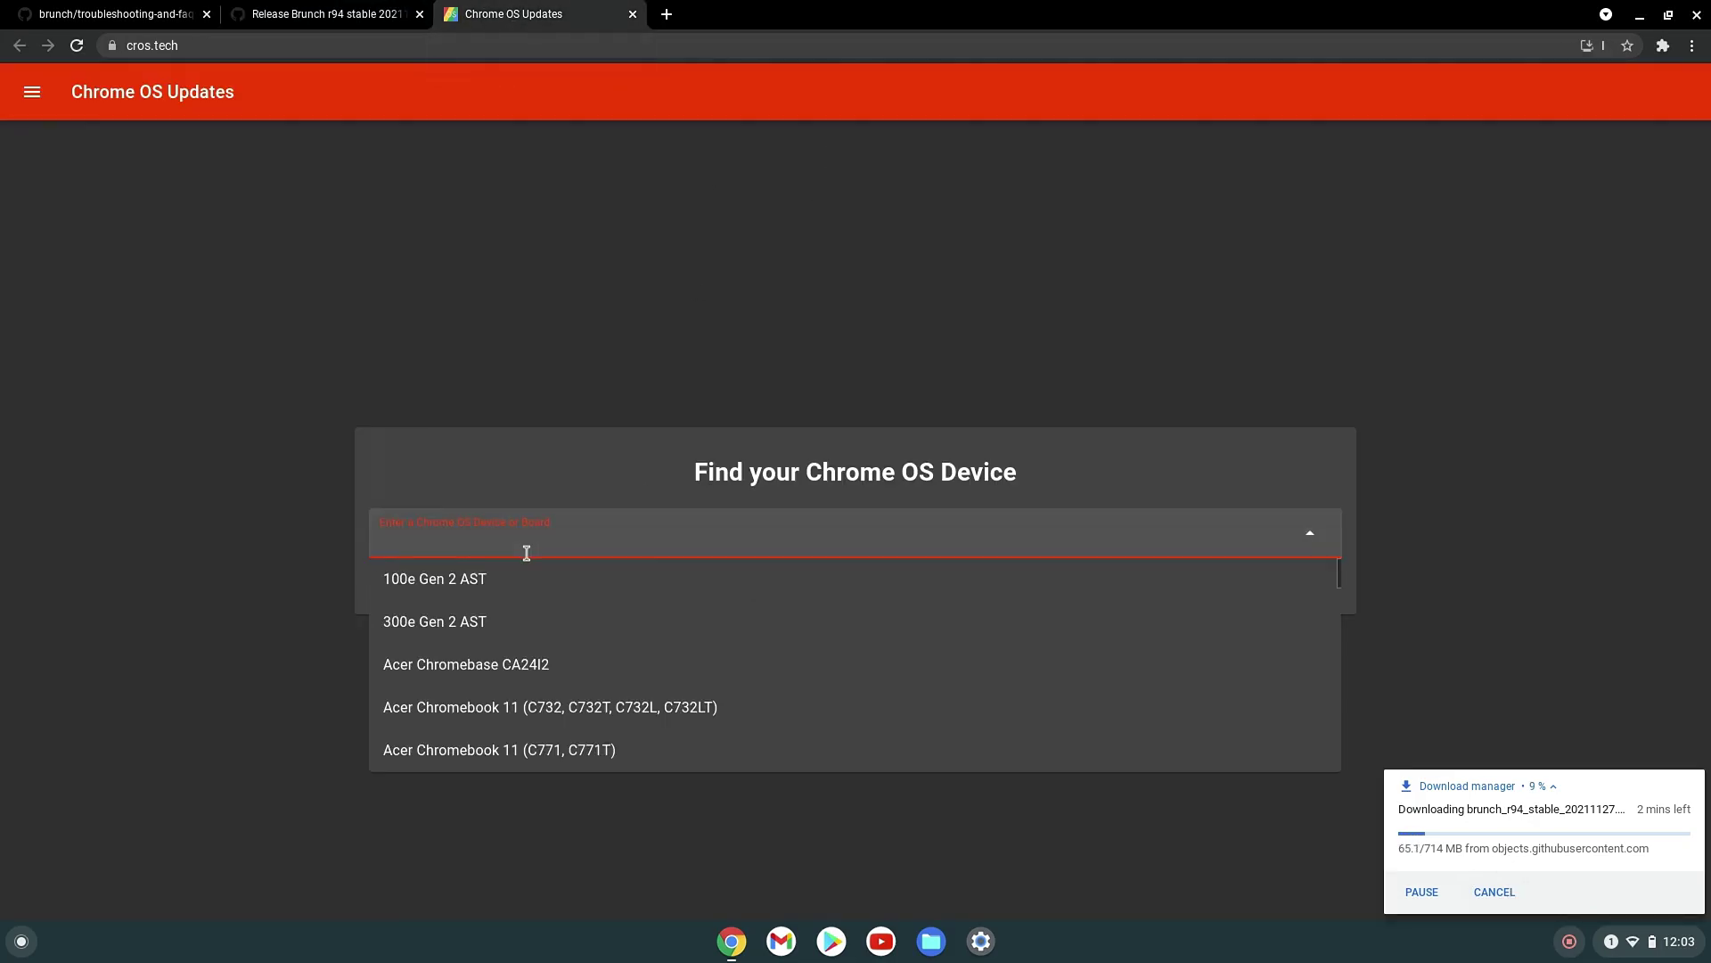
key(Down)
key(Down)
key(Down)
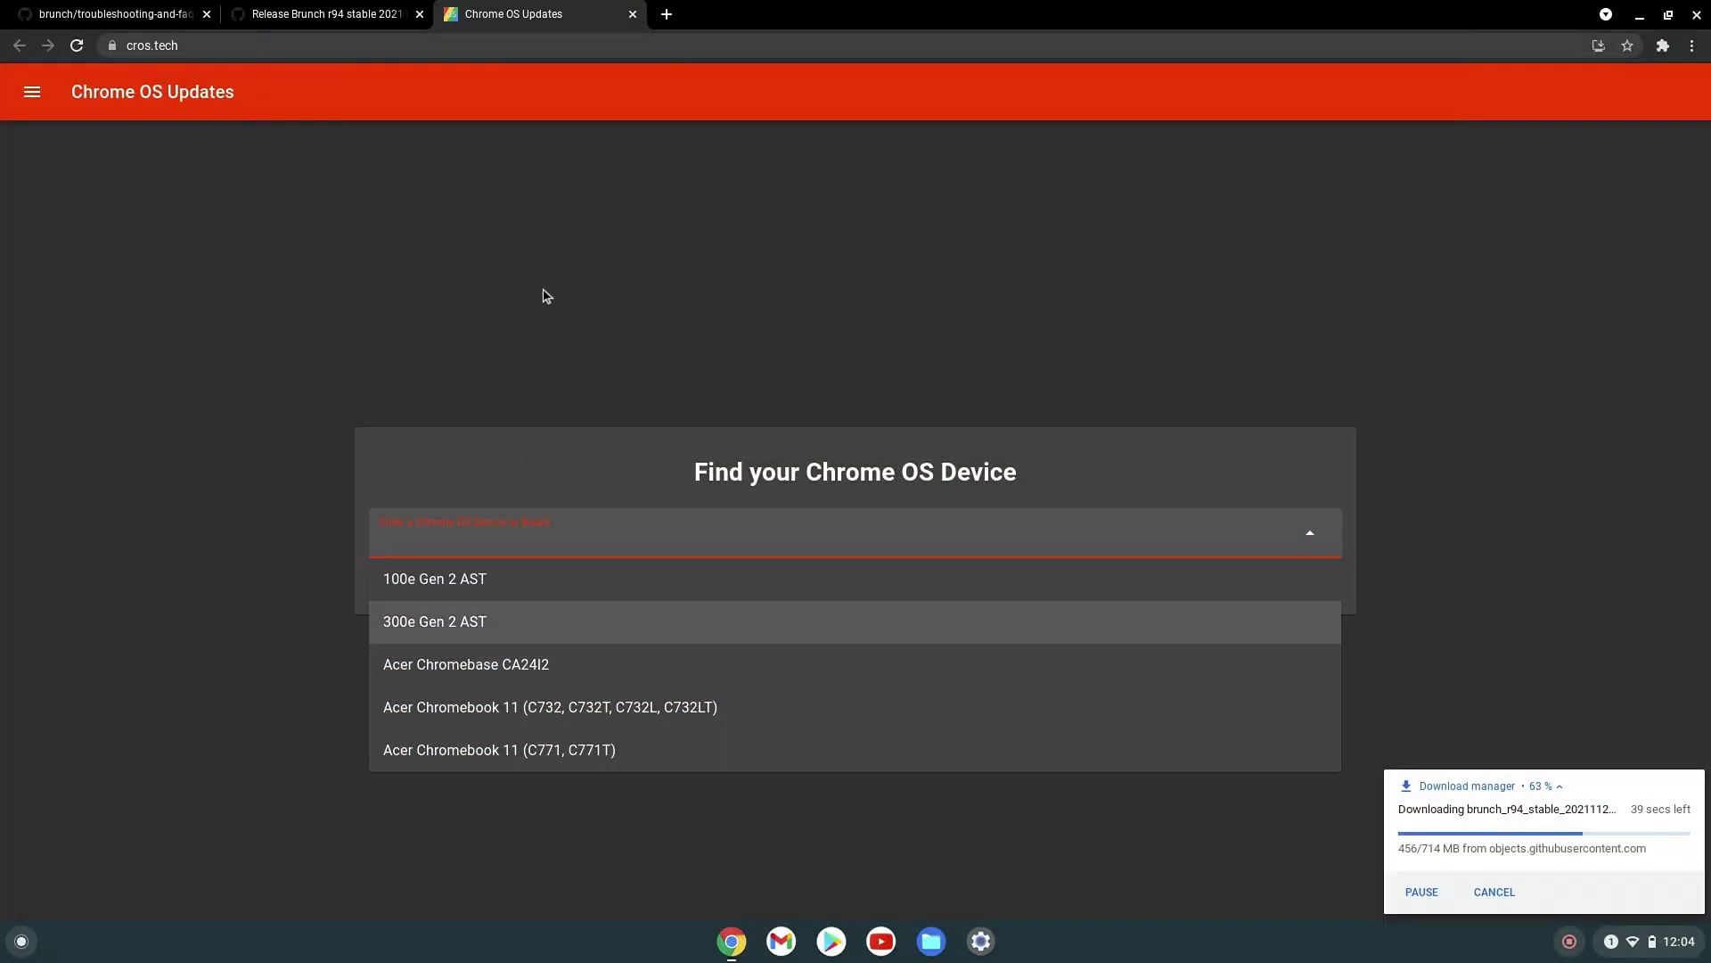
Step: Search 'cros updates serving', open the site, and download rammus's Chrome OS 94 recovery image
click(279, 39)
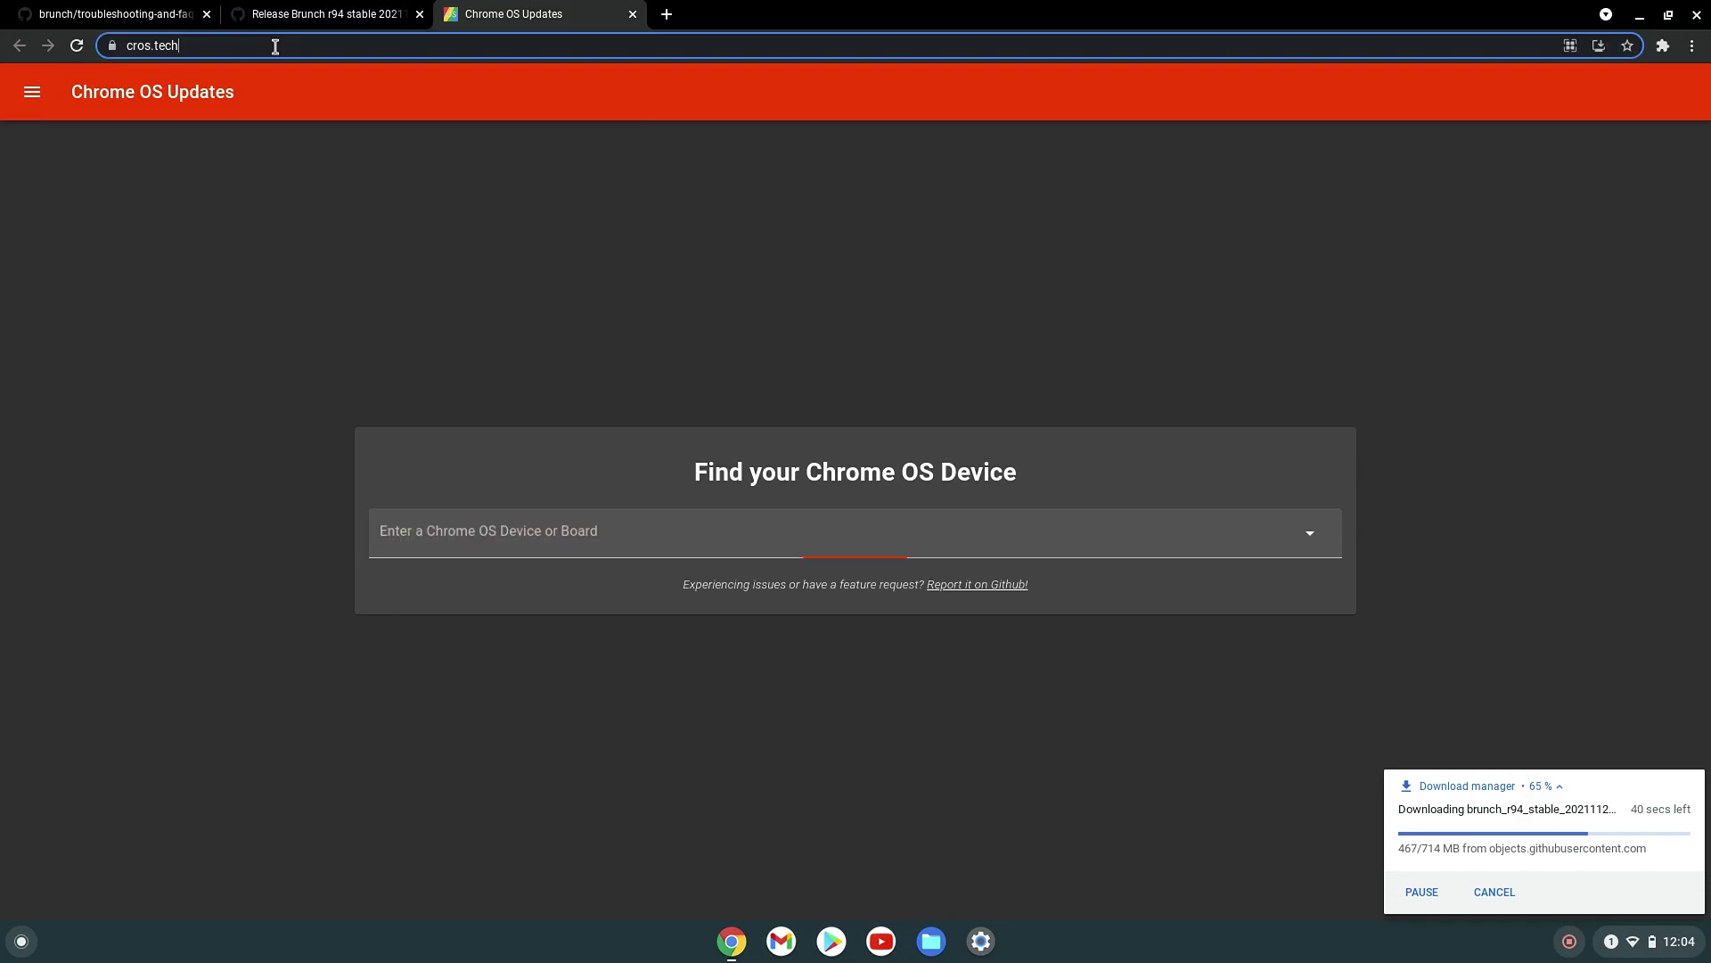
text(cros up)
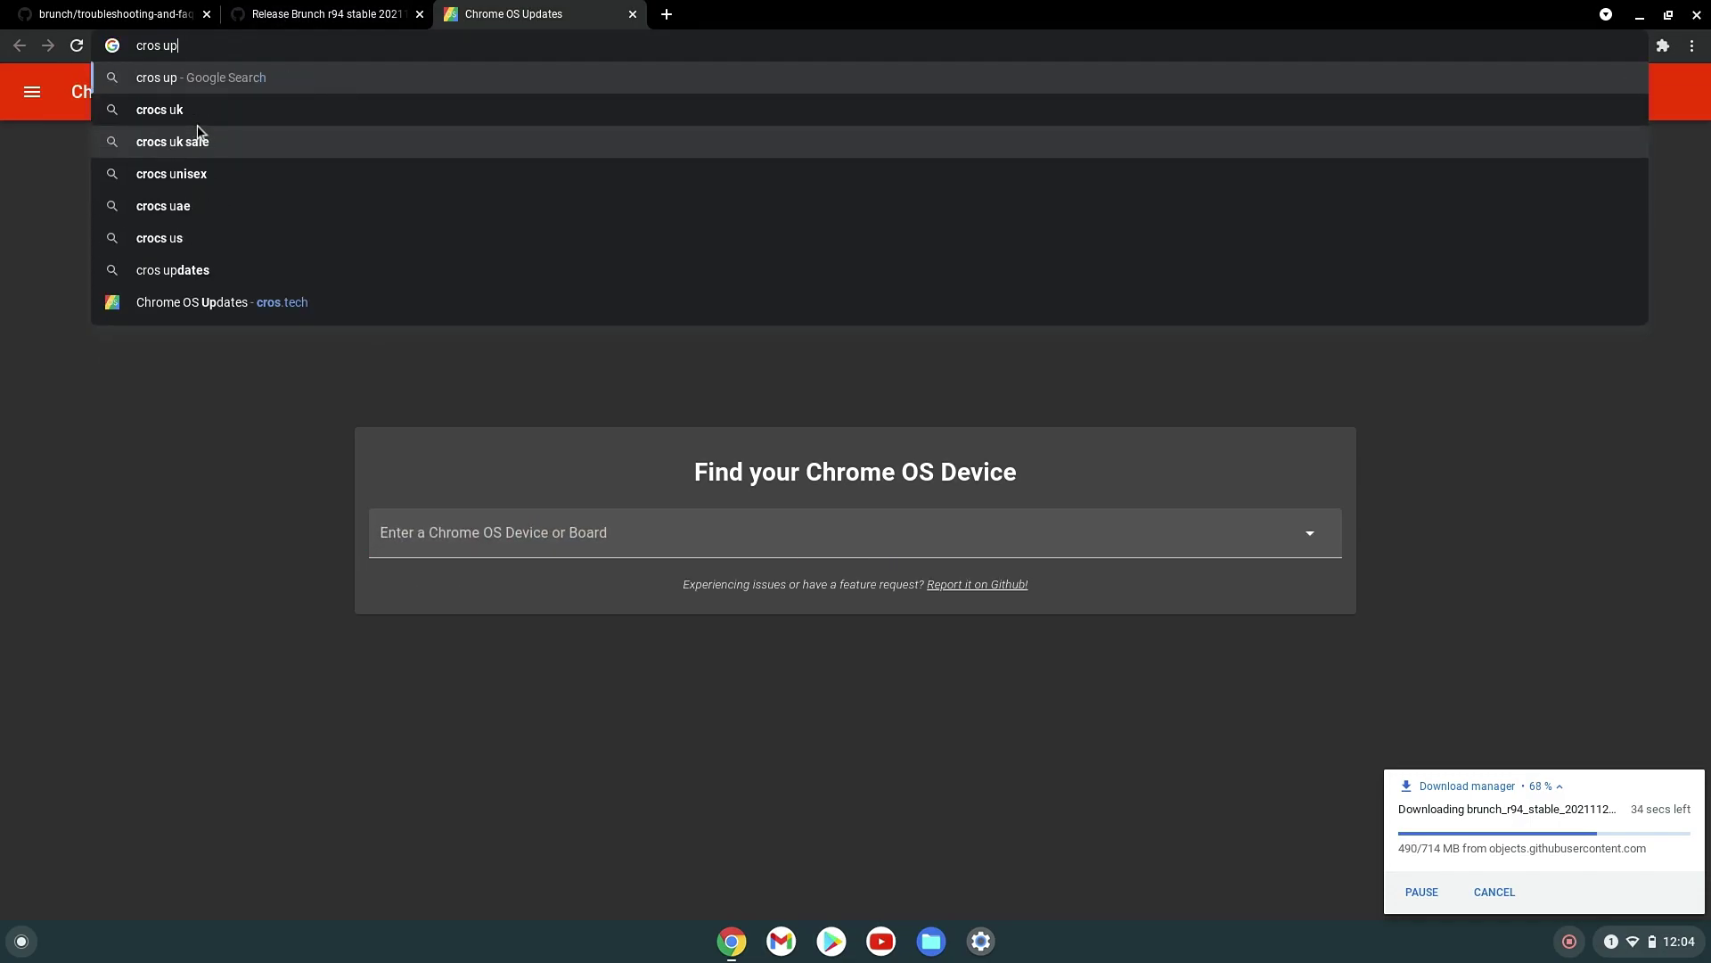
text(dates serving)
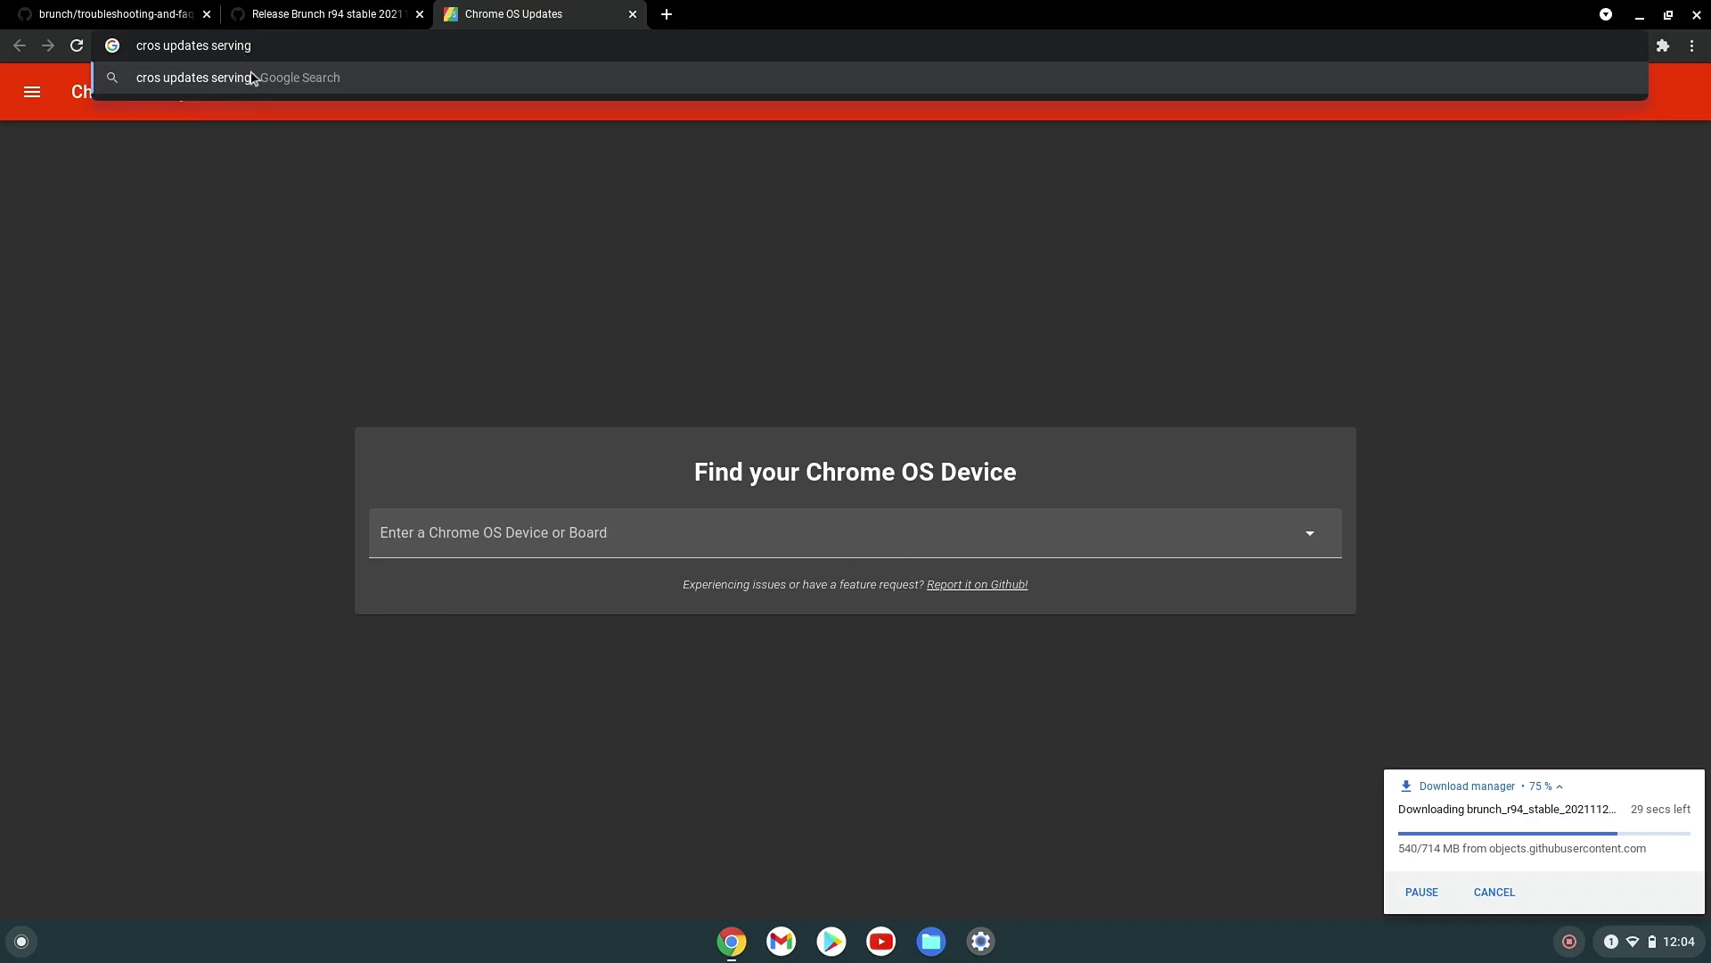
key(Return)
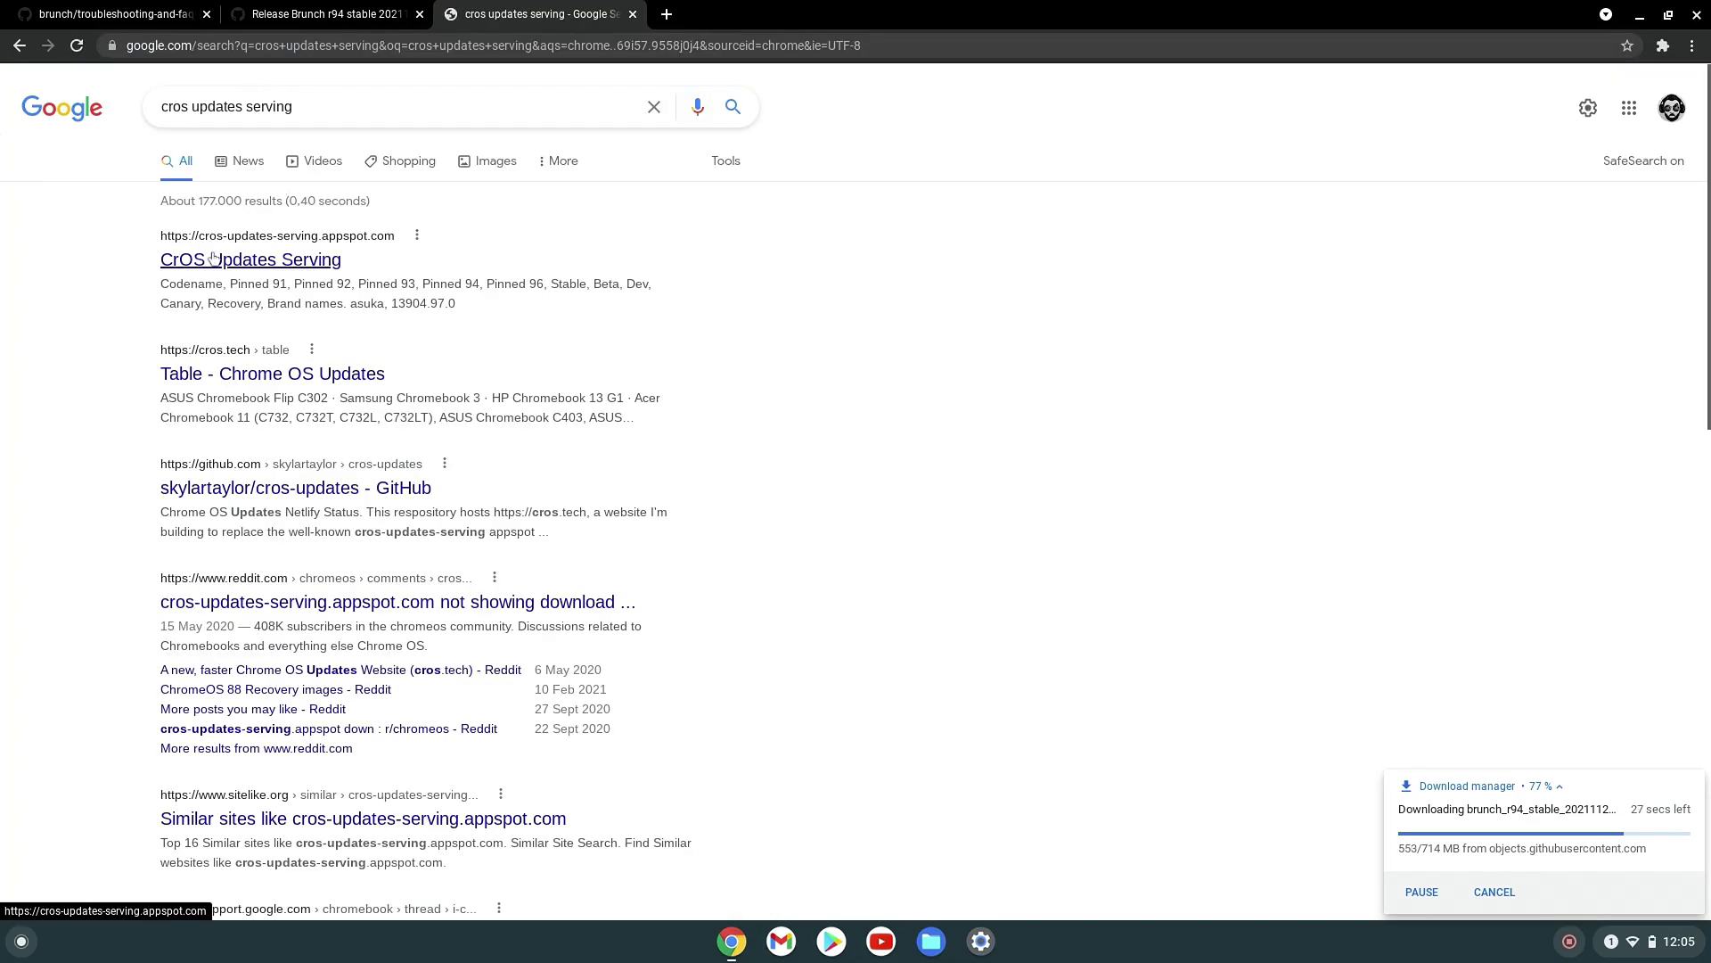
click(309, 260)
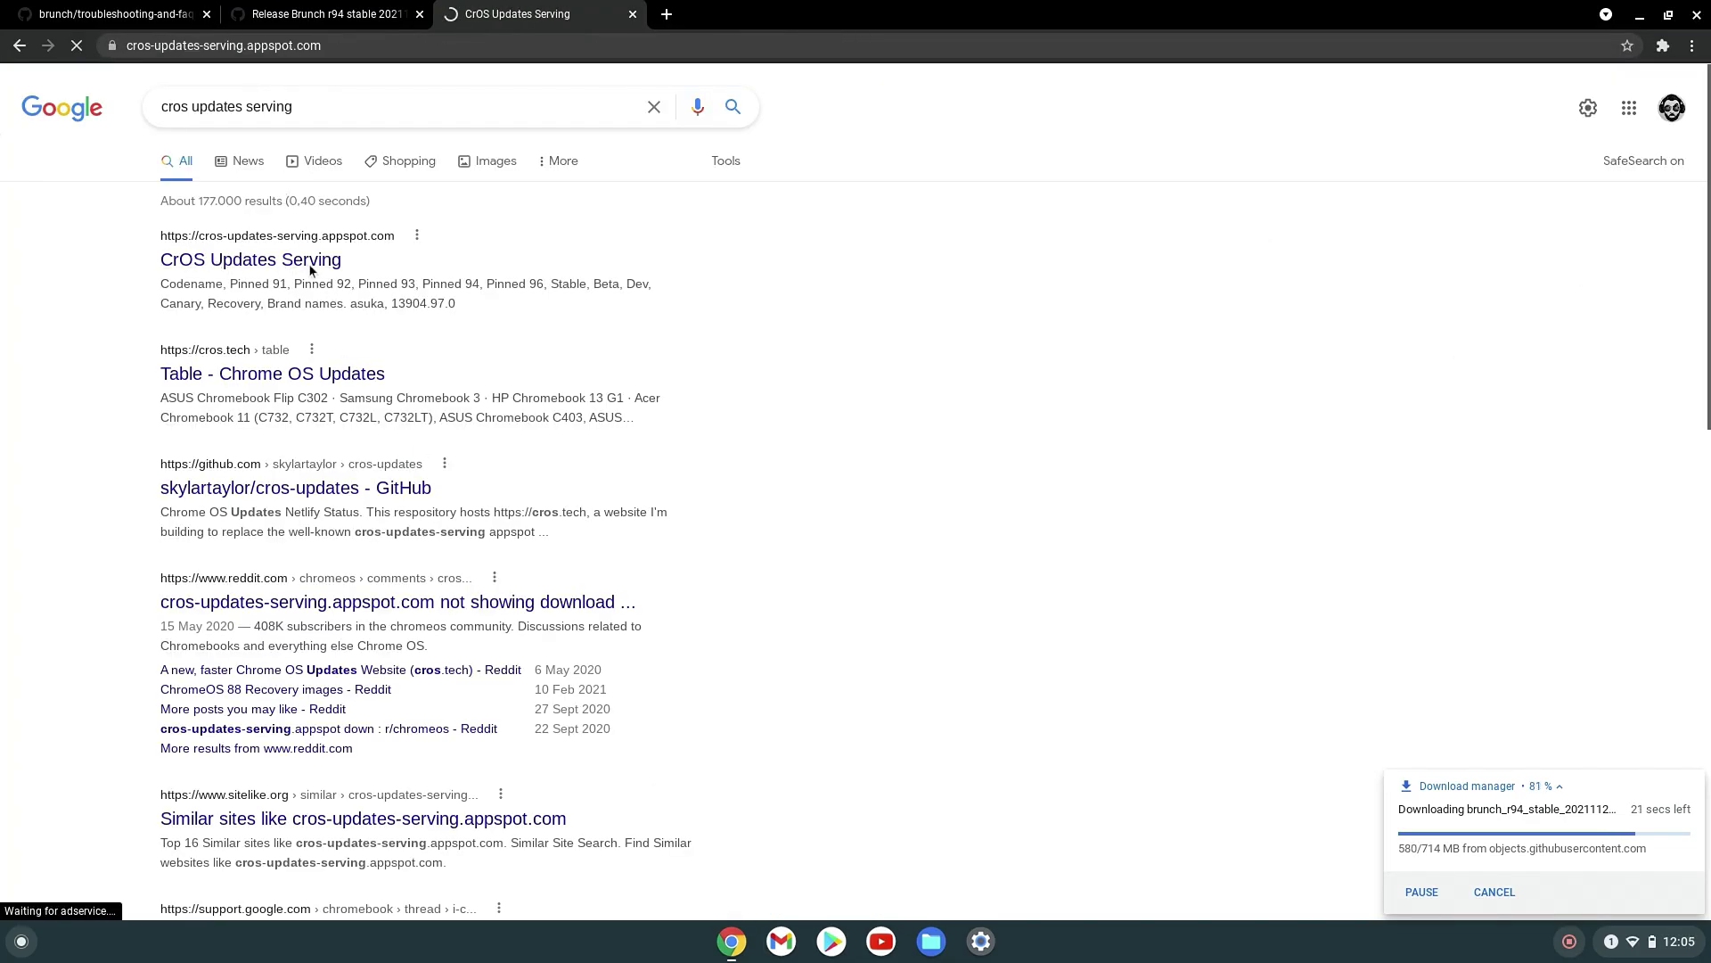
scroll(701, 601, down, 20)
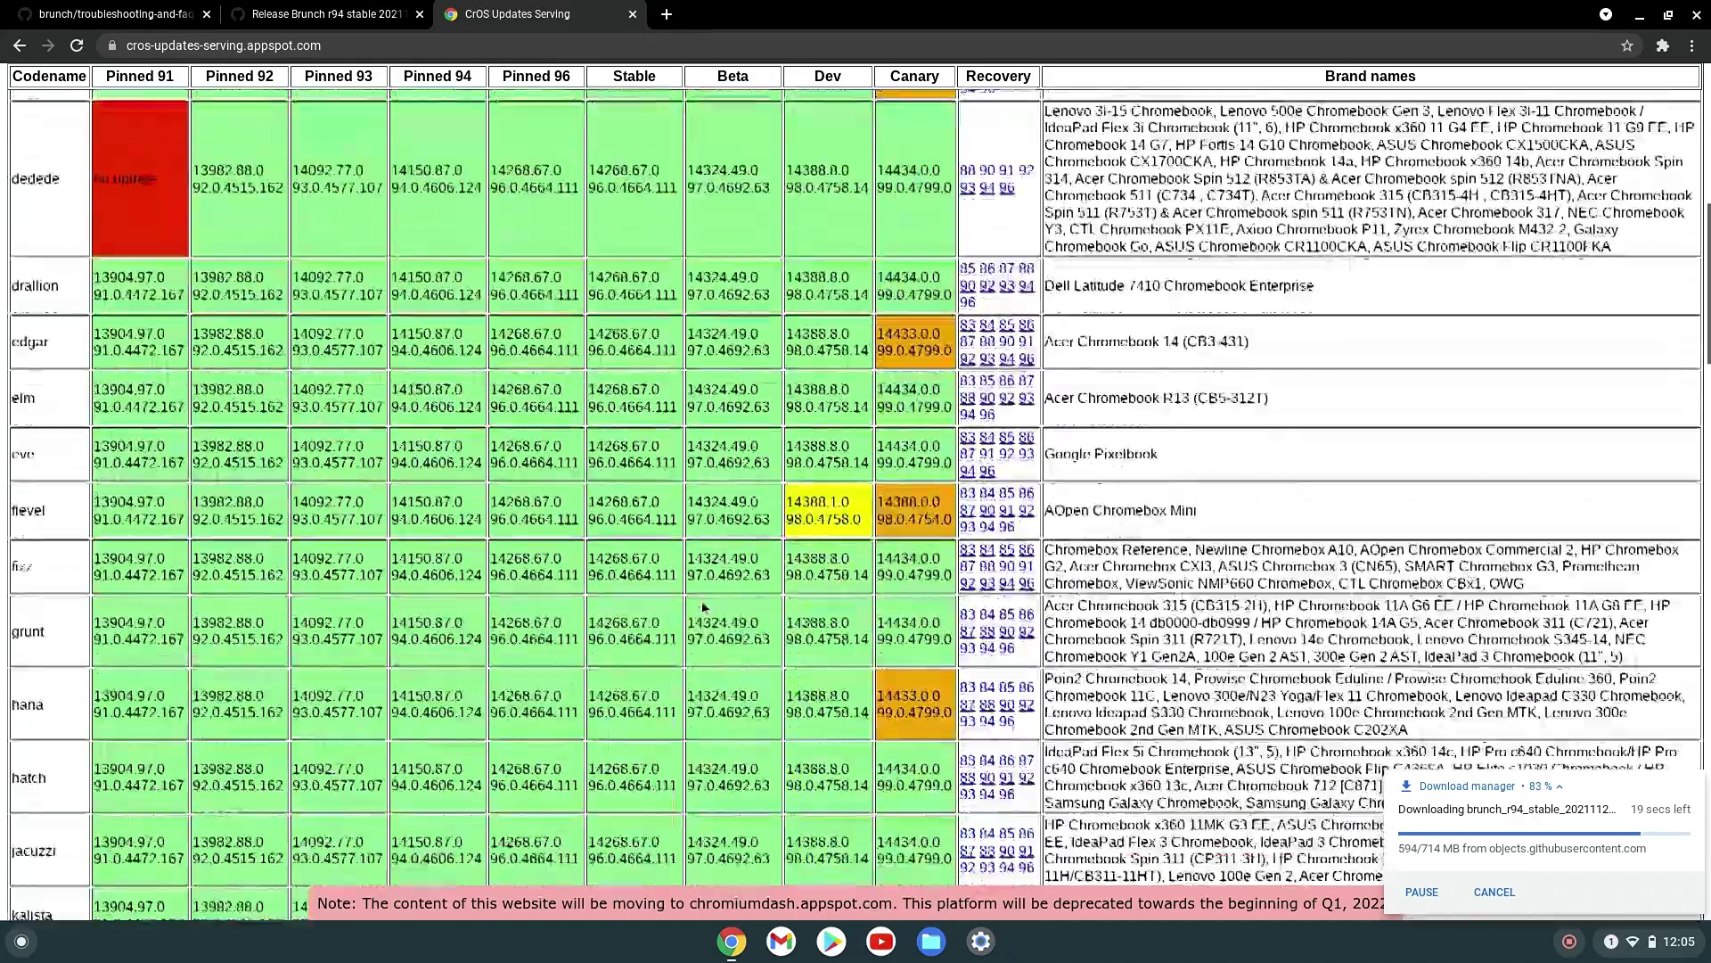
scroll(710, 604, down, 10)
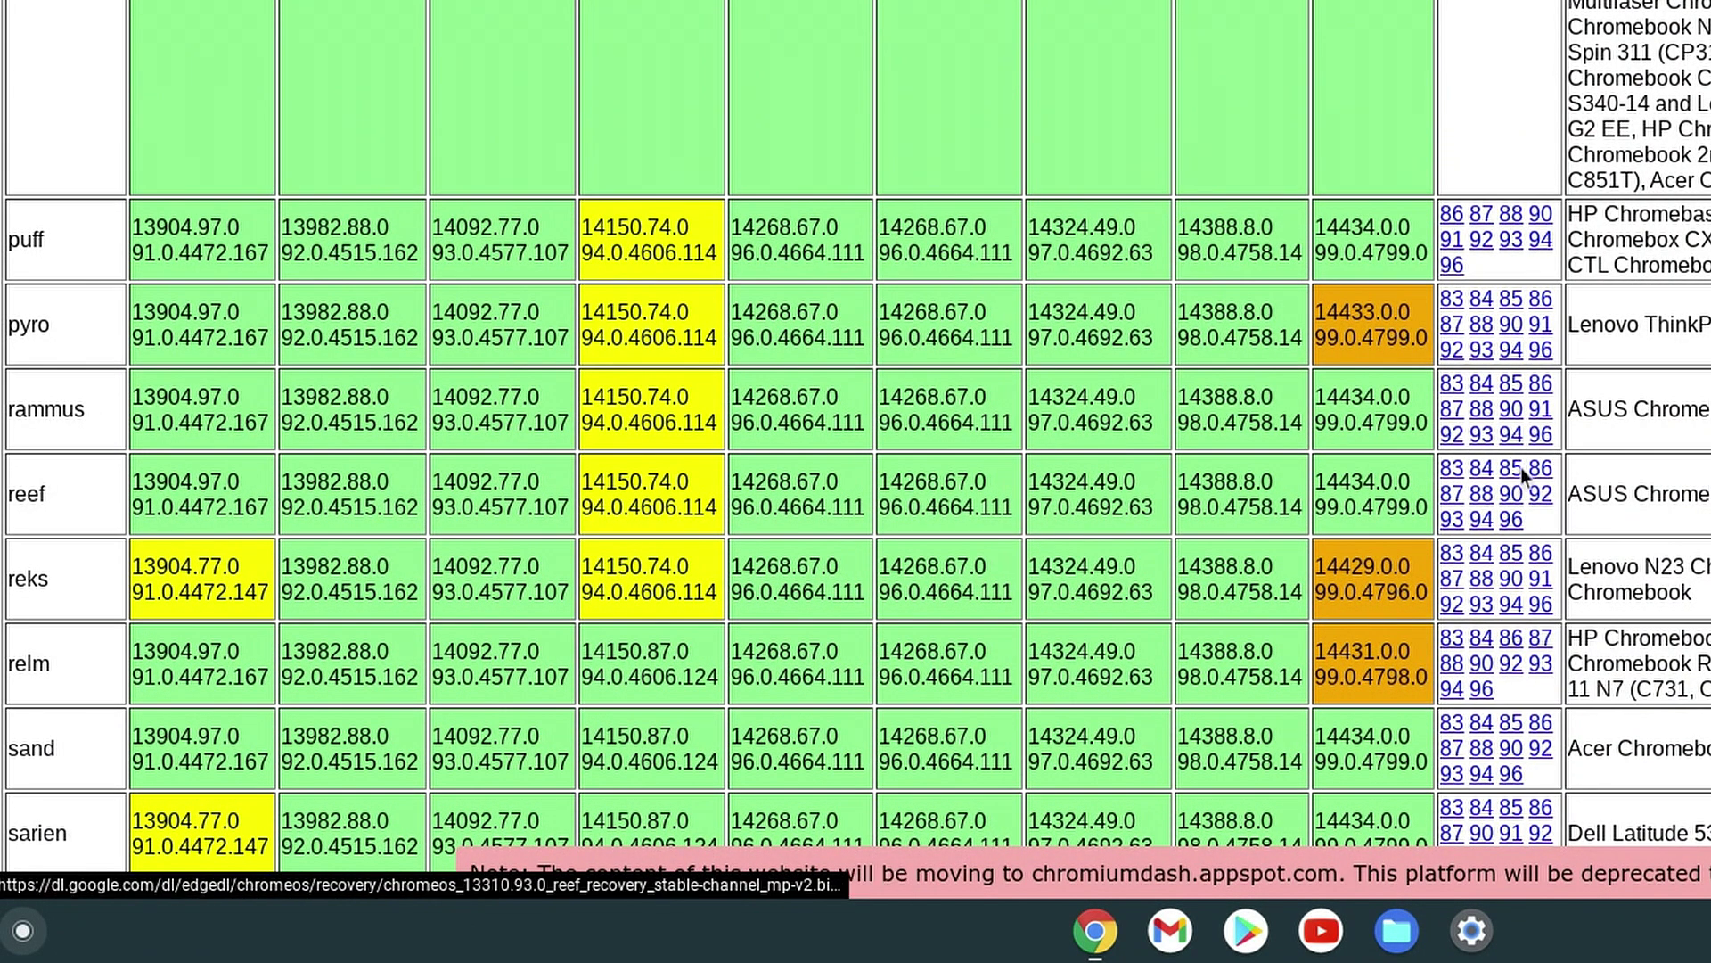
click(1511, 435)
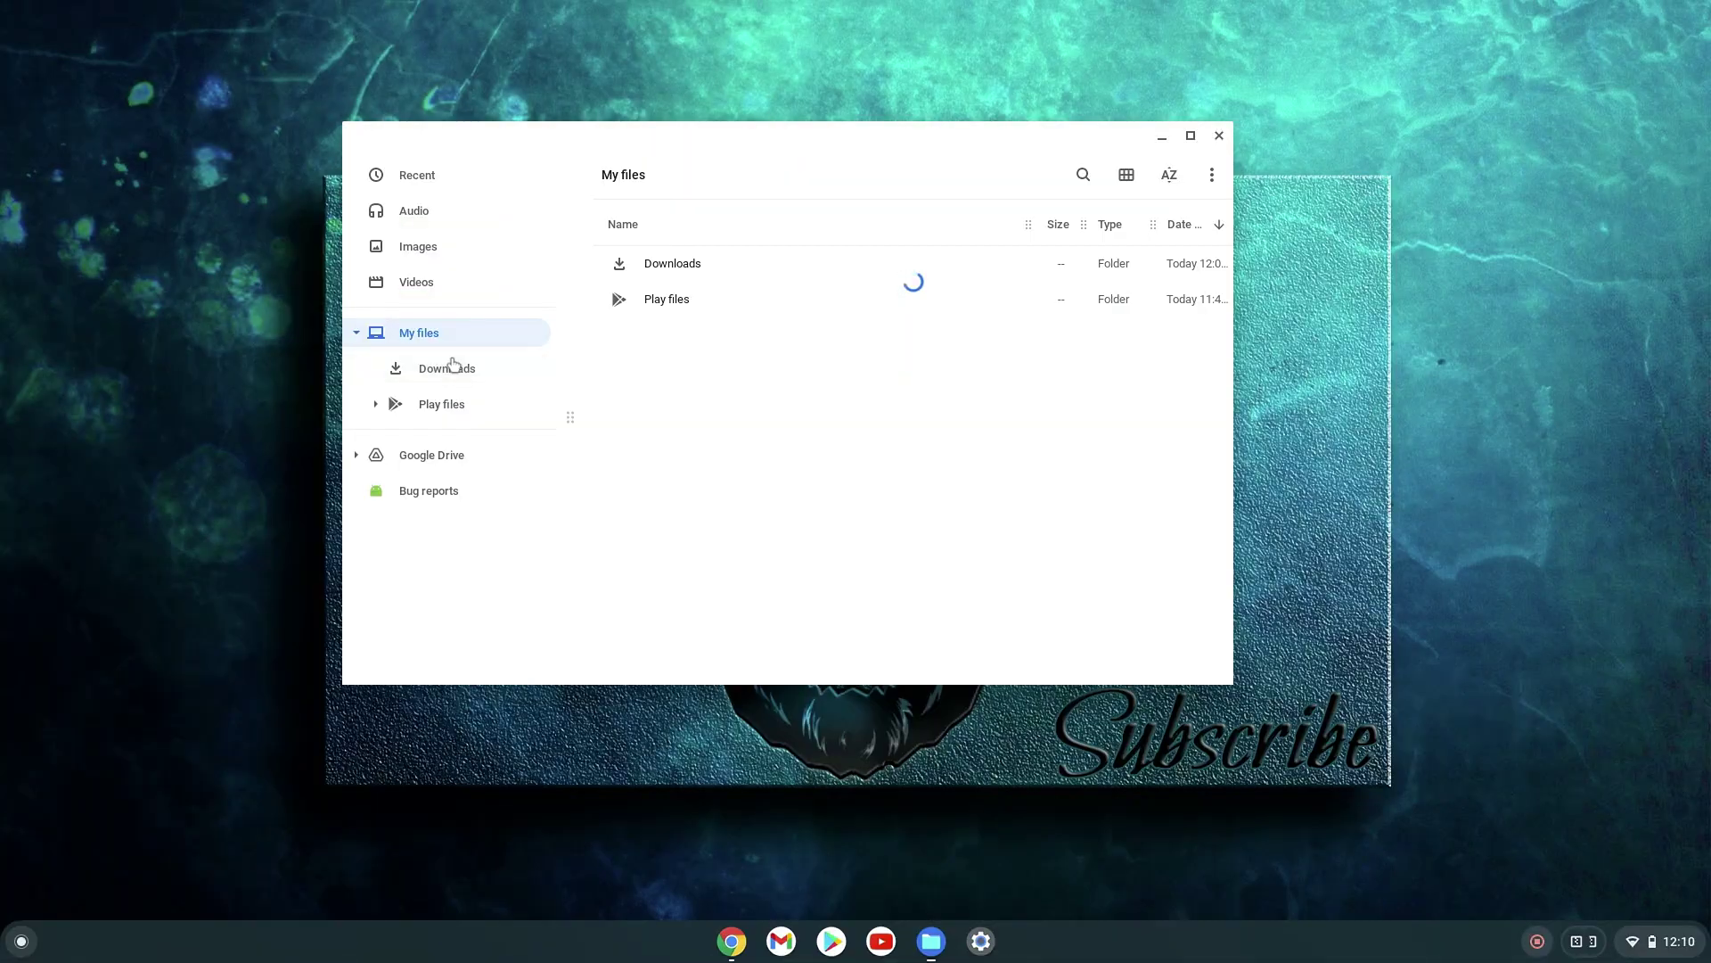
Step: Copy the recovery .bin from the chromeos_14150.74.0 zip into Downloads, then return to the Brunch FAQ
click(772, 301)
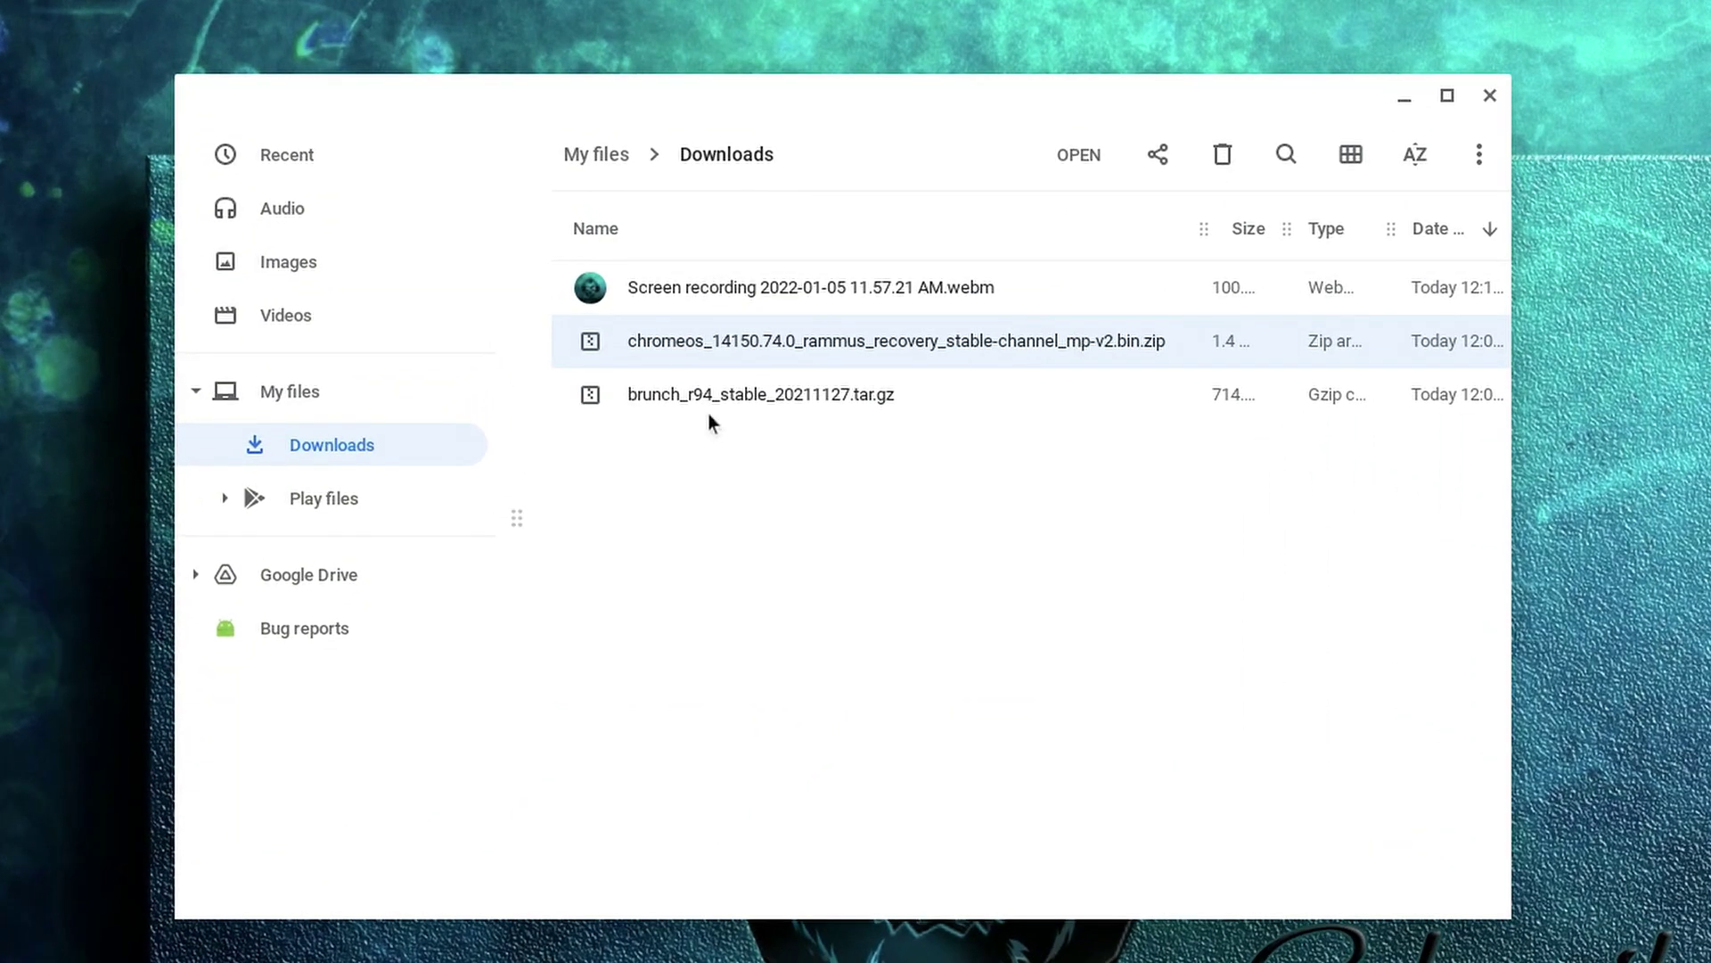
click(729, 401)
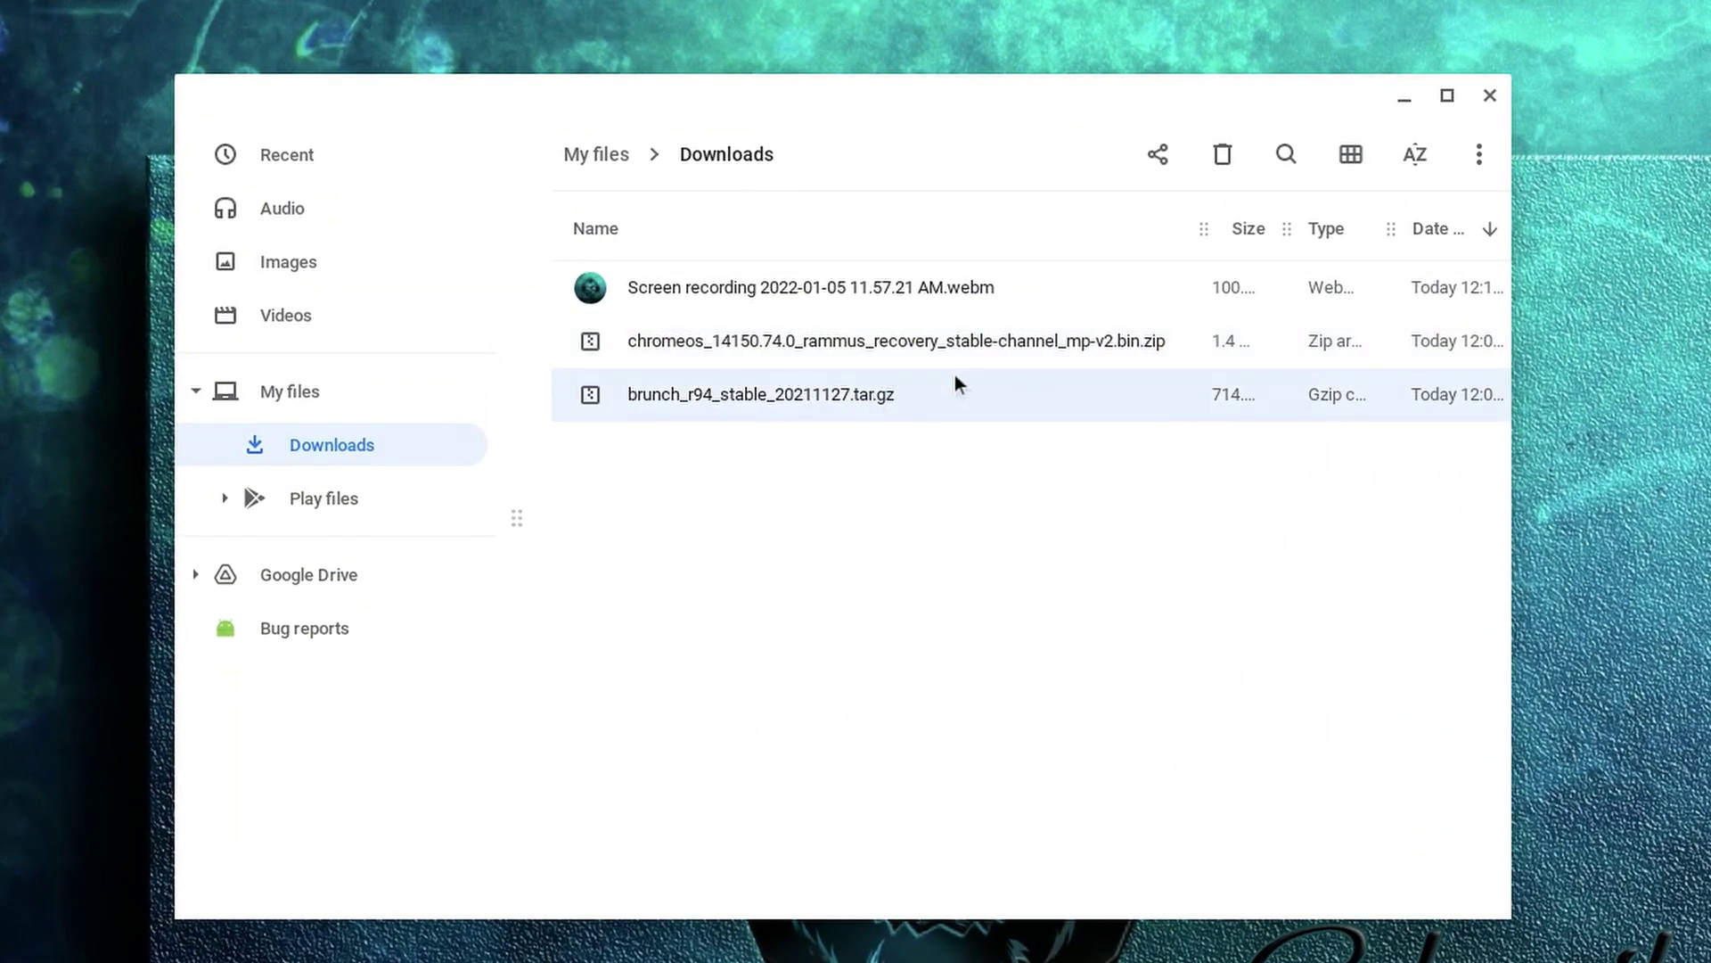
click(898, 354)
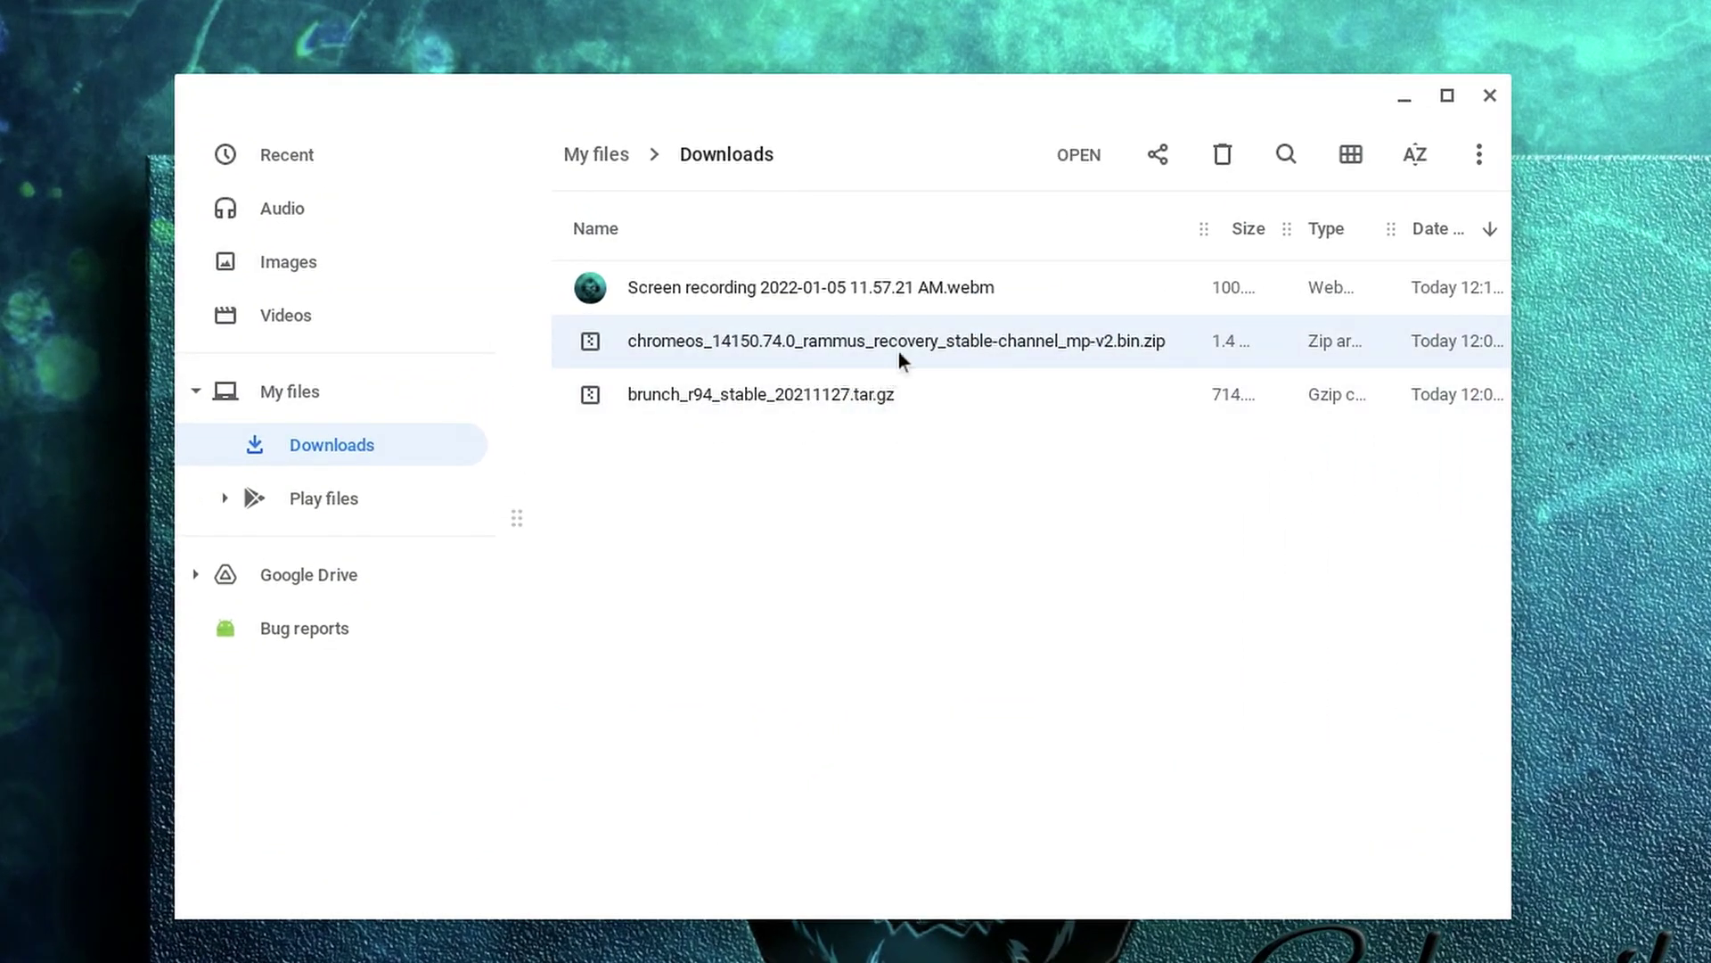
click(1085, 171)
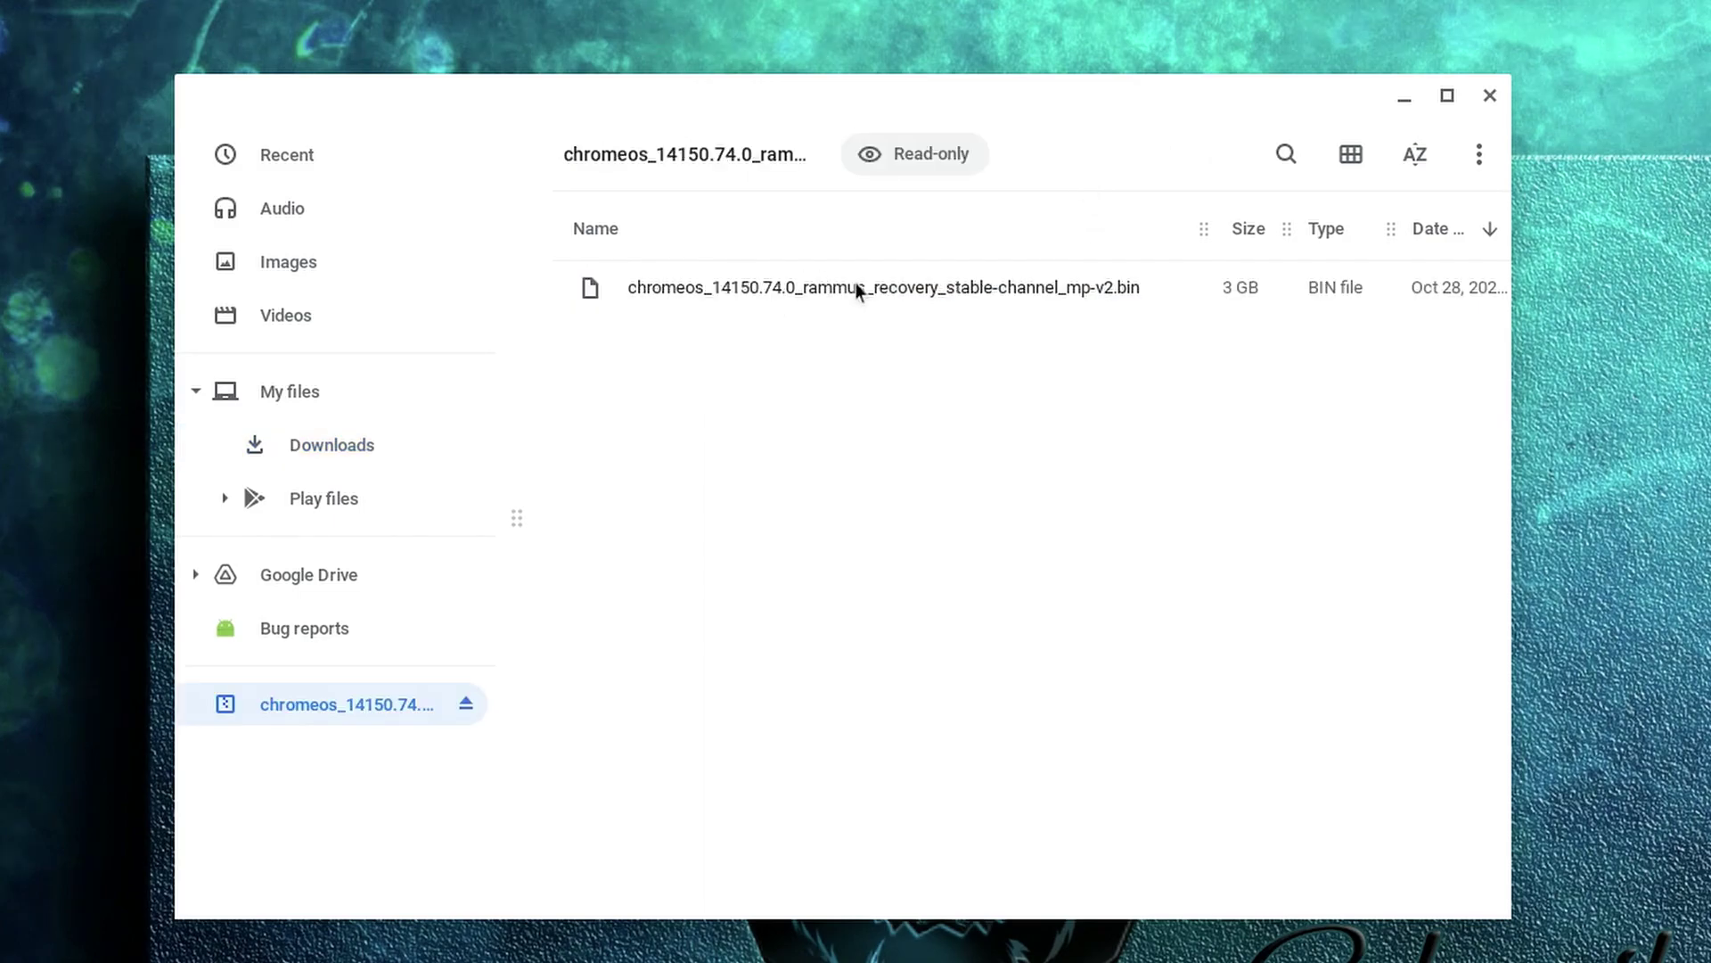
drag(856, 287, 347, 451)
click(361, 448)
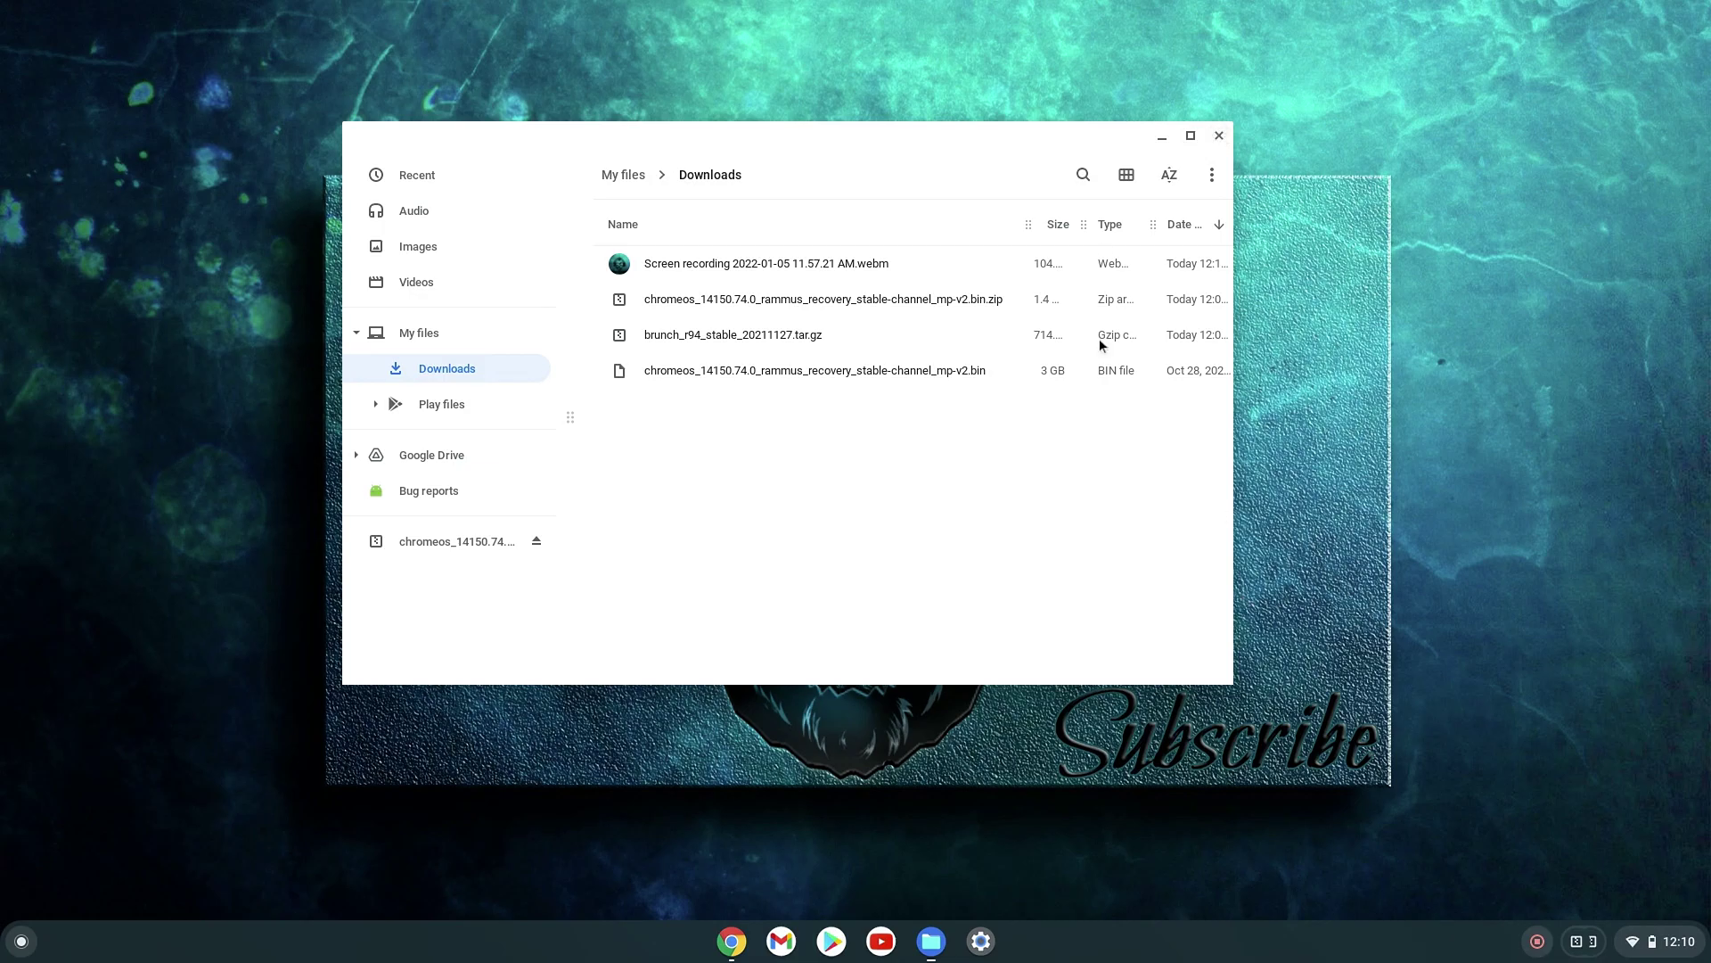
click(1162, 139)
click(731, 940)
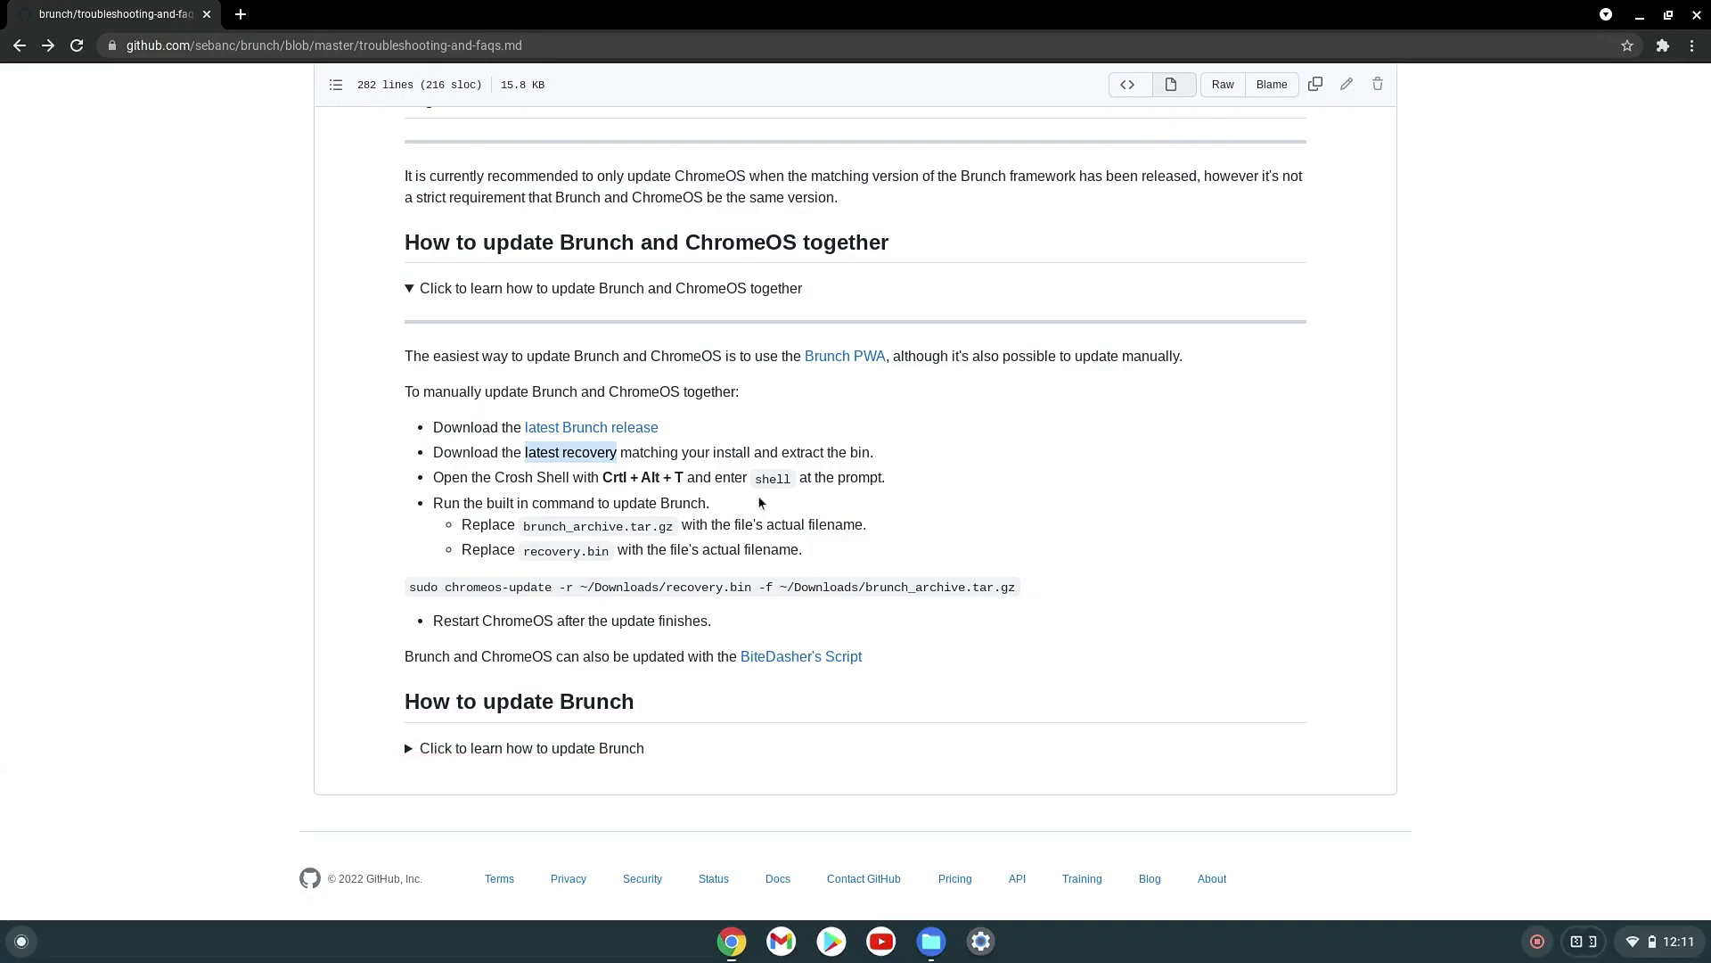
Step: Open a new crosh tab and enter the shell prompt
key(ctrl+alt+t)
text(shell)
key(Return)
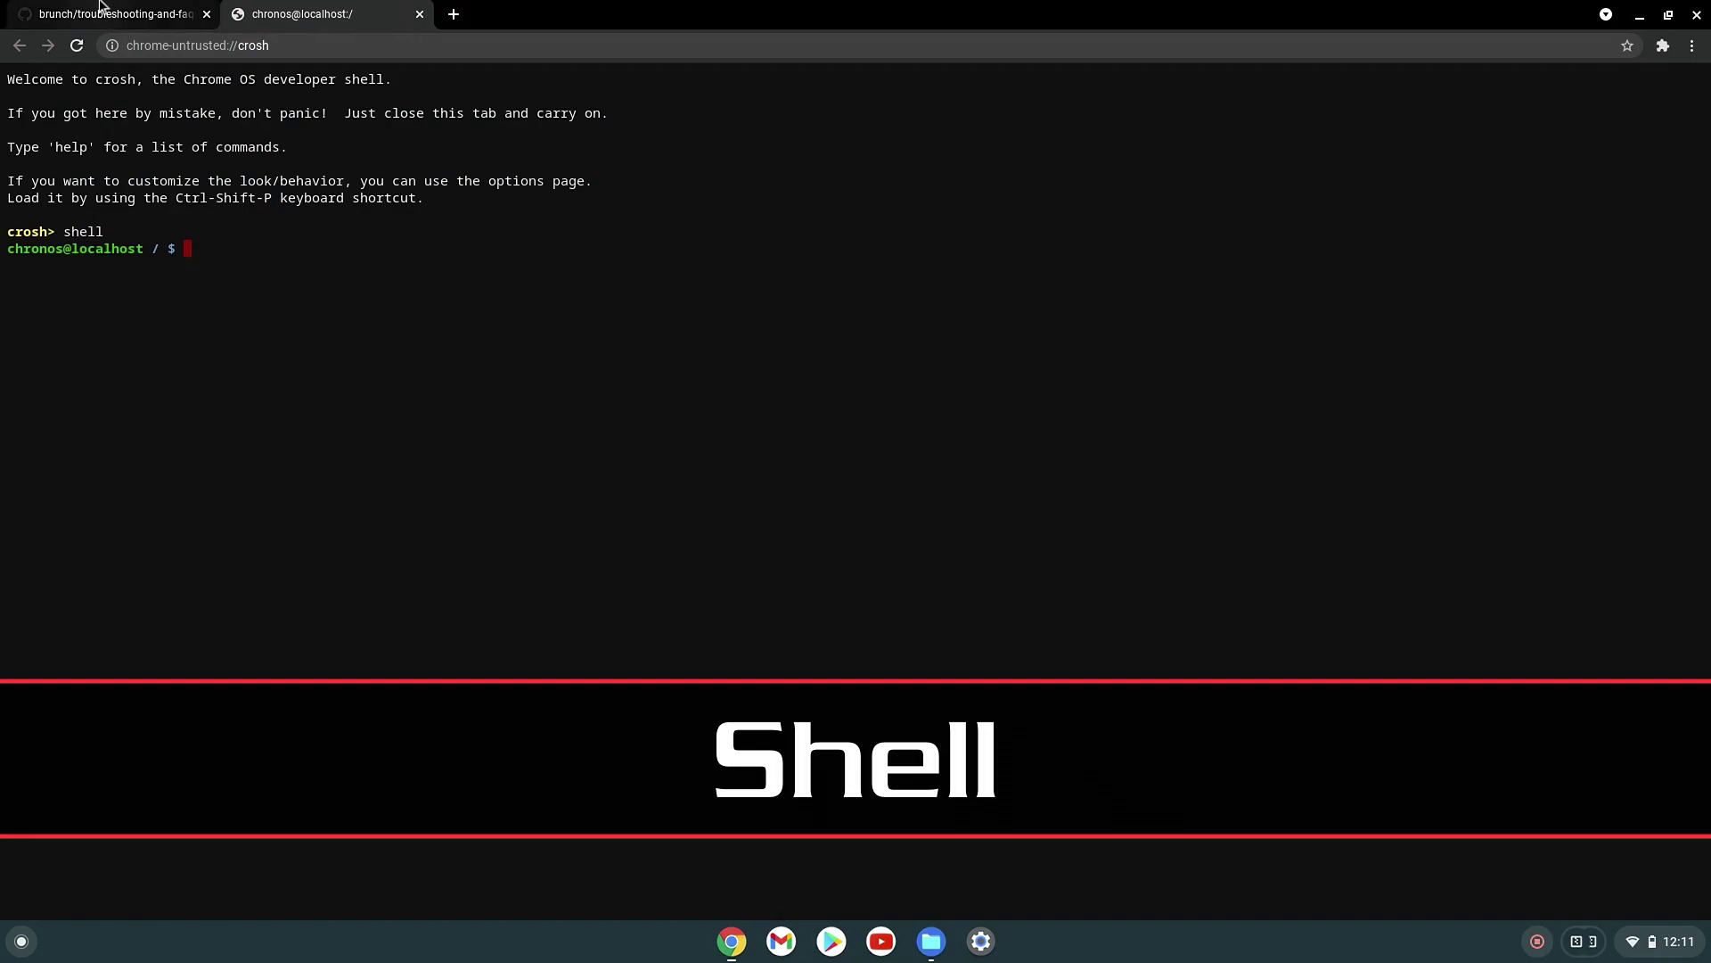
Step: Copy the sudo chromeos-update command from the Brunch FAQ into the crosh tab
click(107, 14)
drag(412, 586, 1016, 587)
right_click(1017, 586)
click(1060, 597)
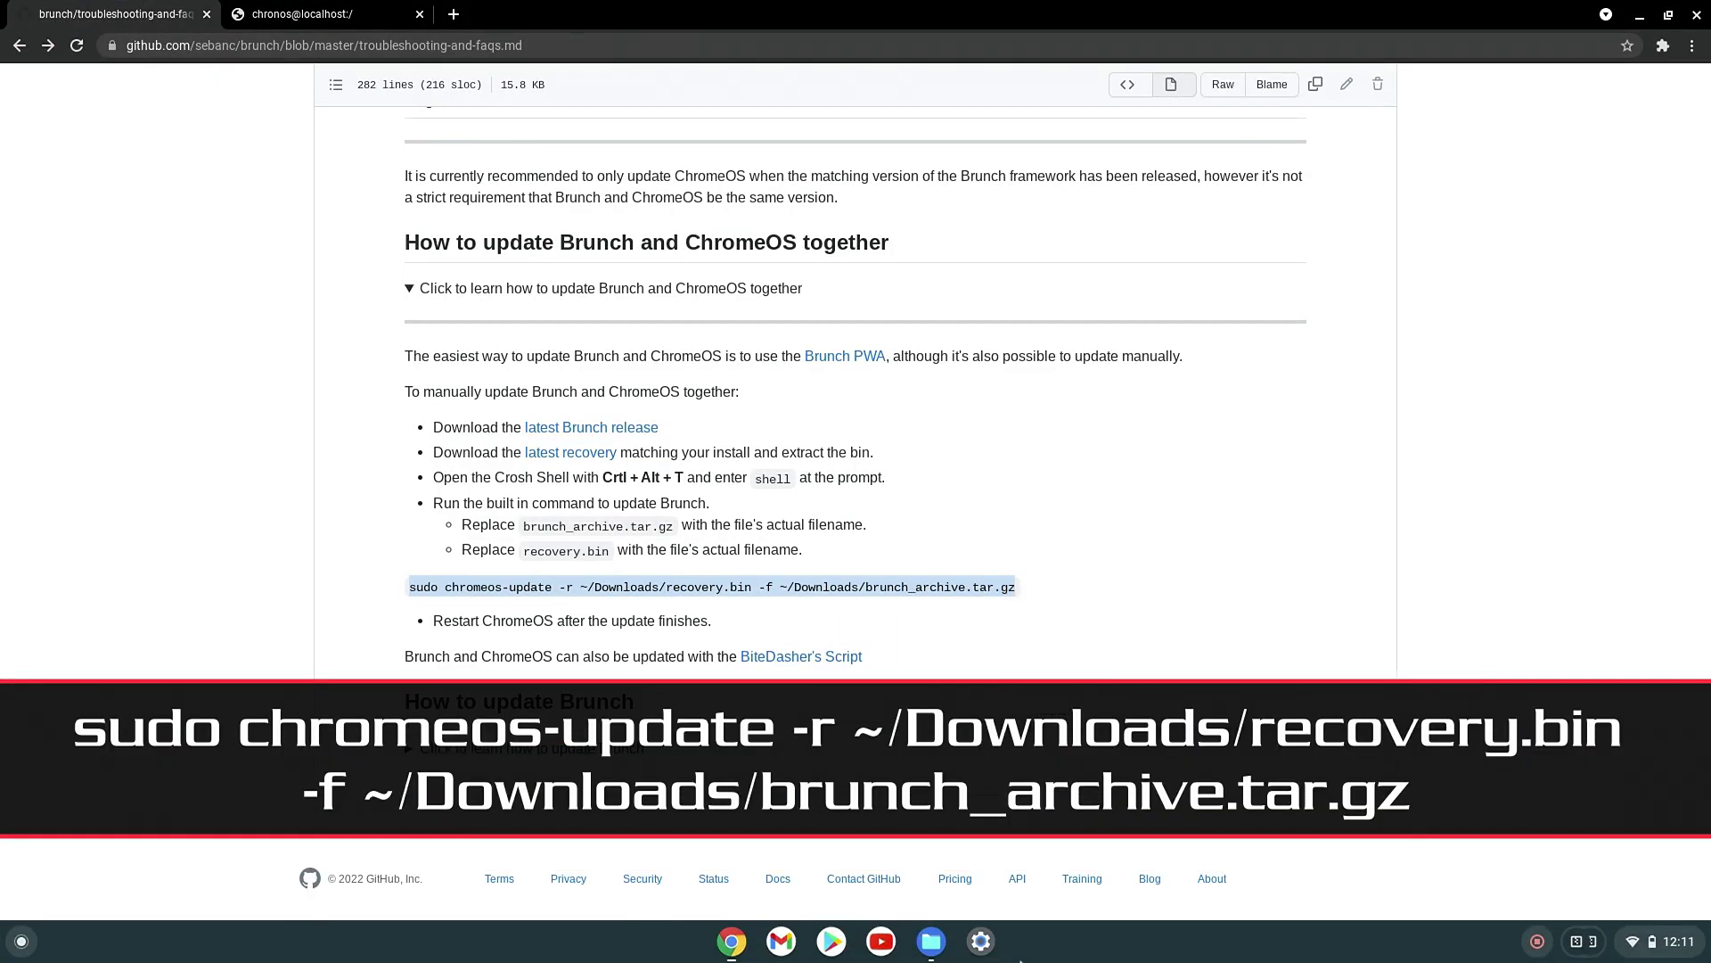
click(347, 13)
Step: Paste the update command and delete its placeholder recovery.bin name
key(ctrl+shift+v)
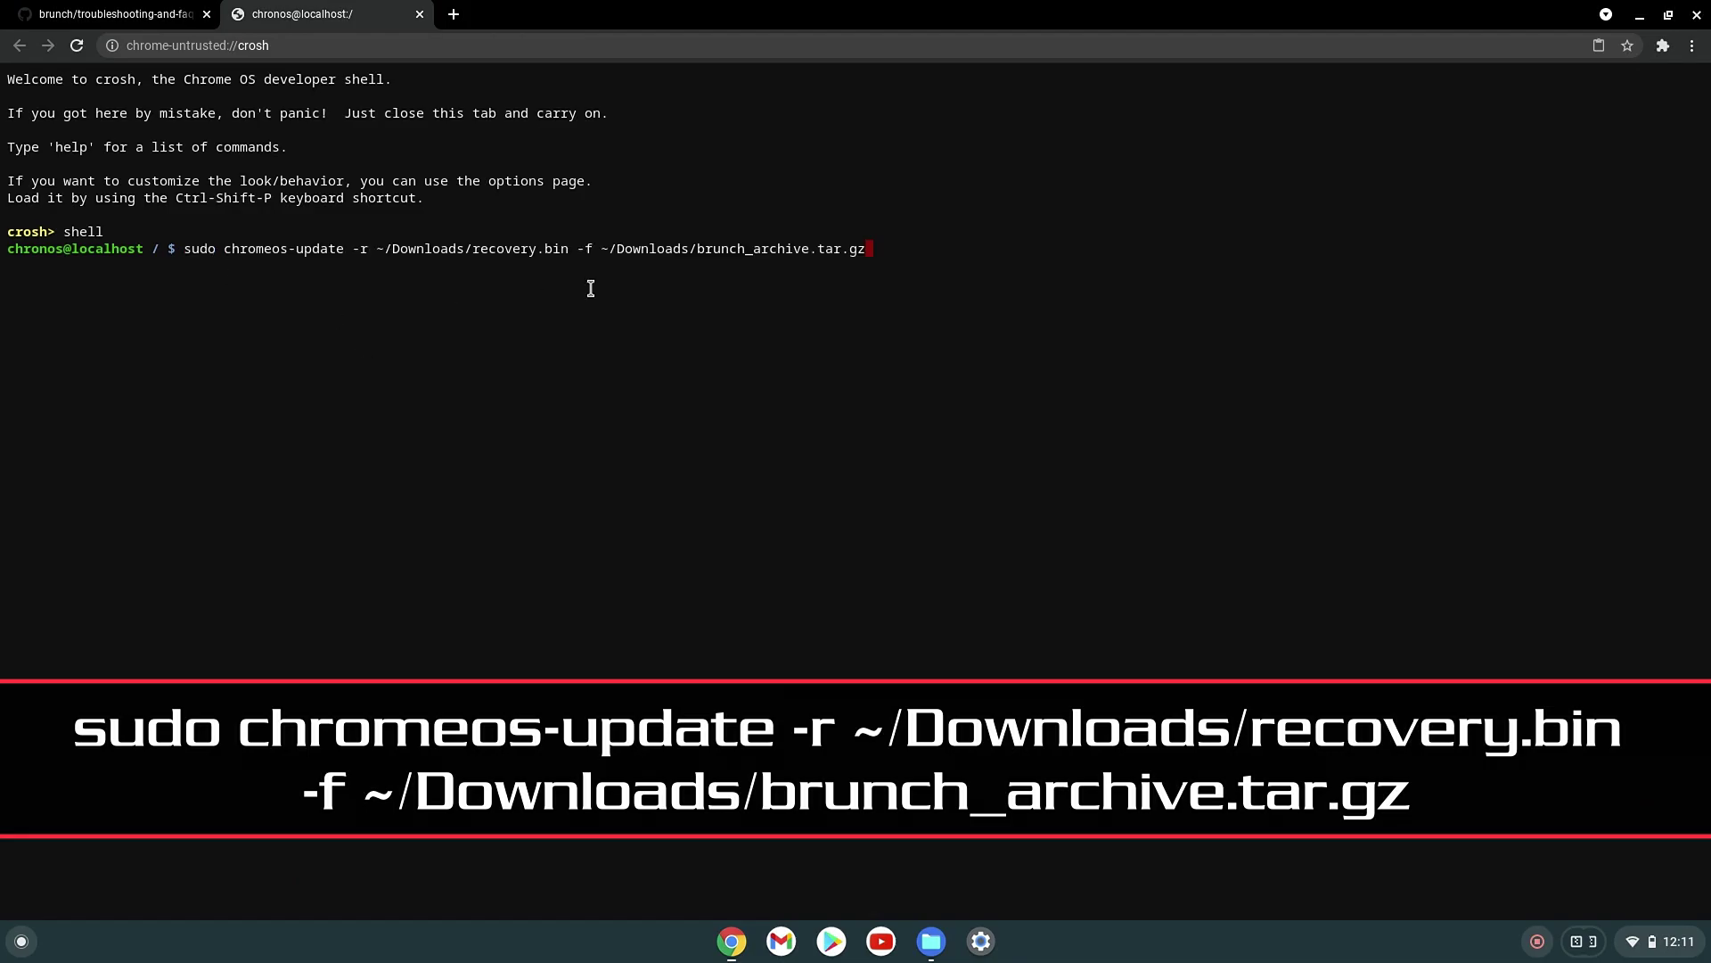
key(Left)
key(Left)
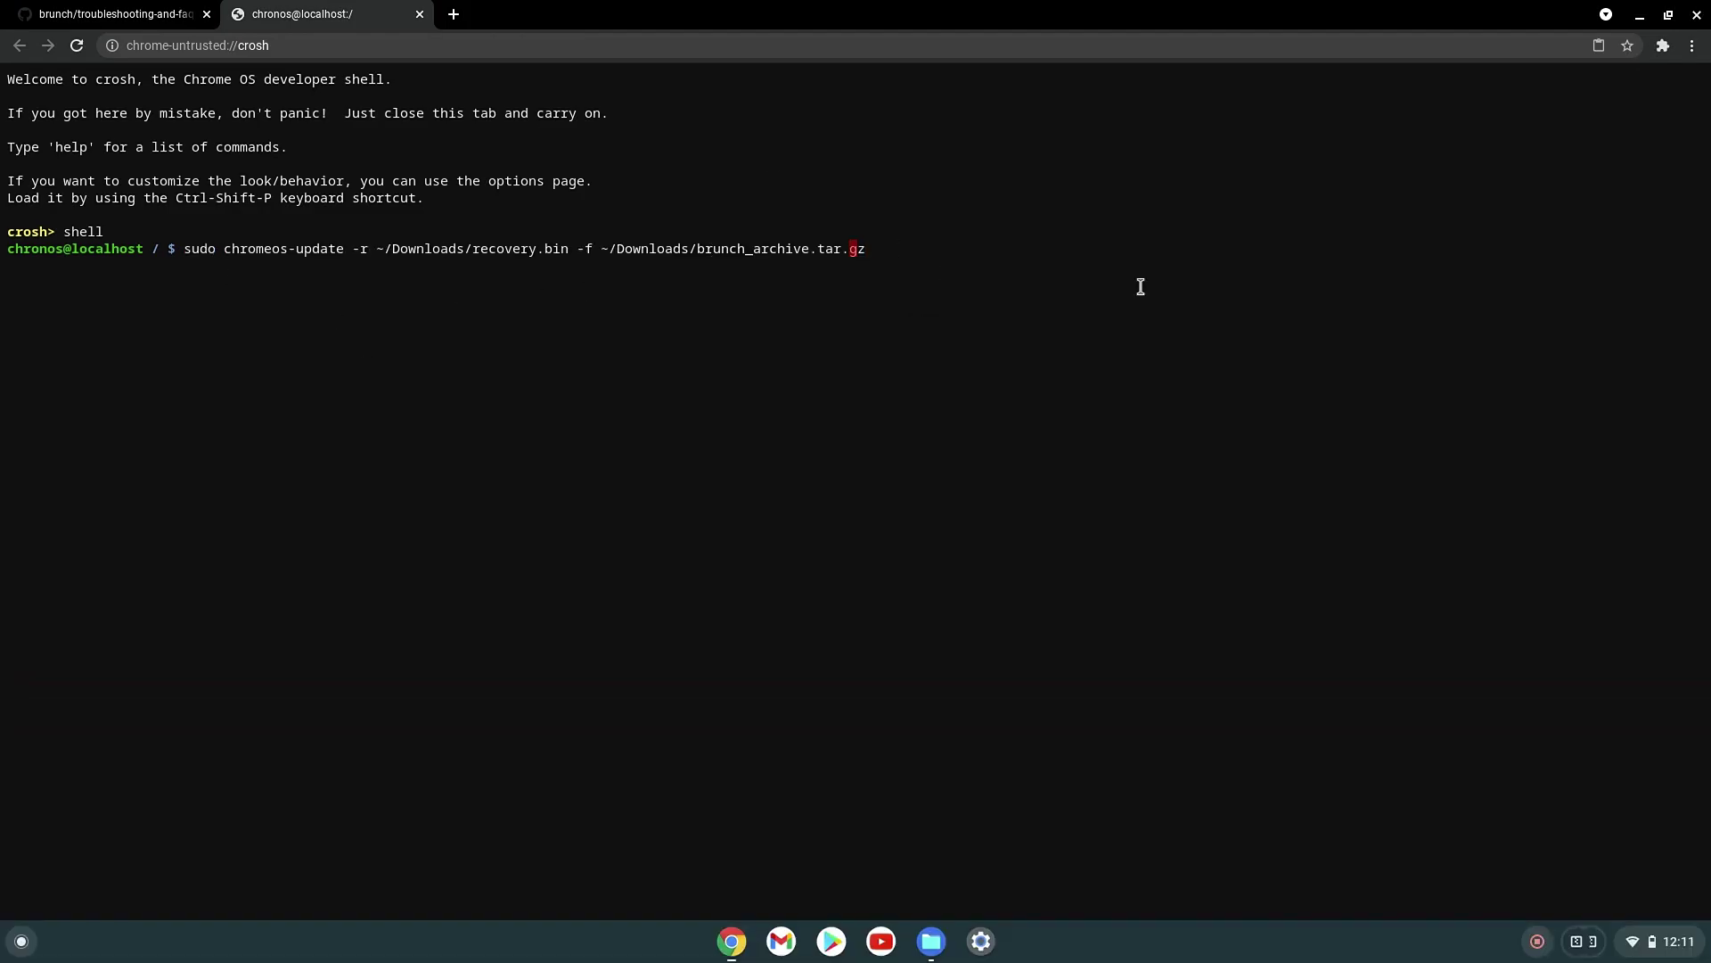
key(Left)
key(Left)
key(Left)
key(Left)
key(Left)
key(Left)
key(Left)
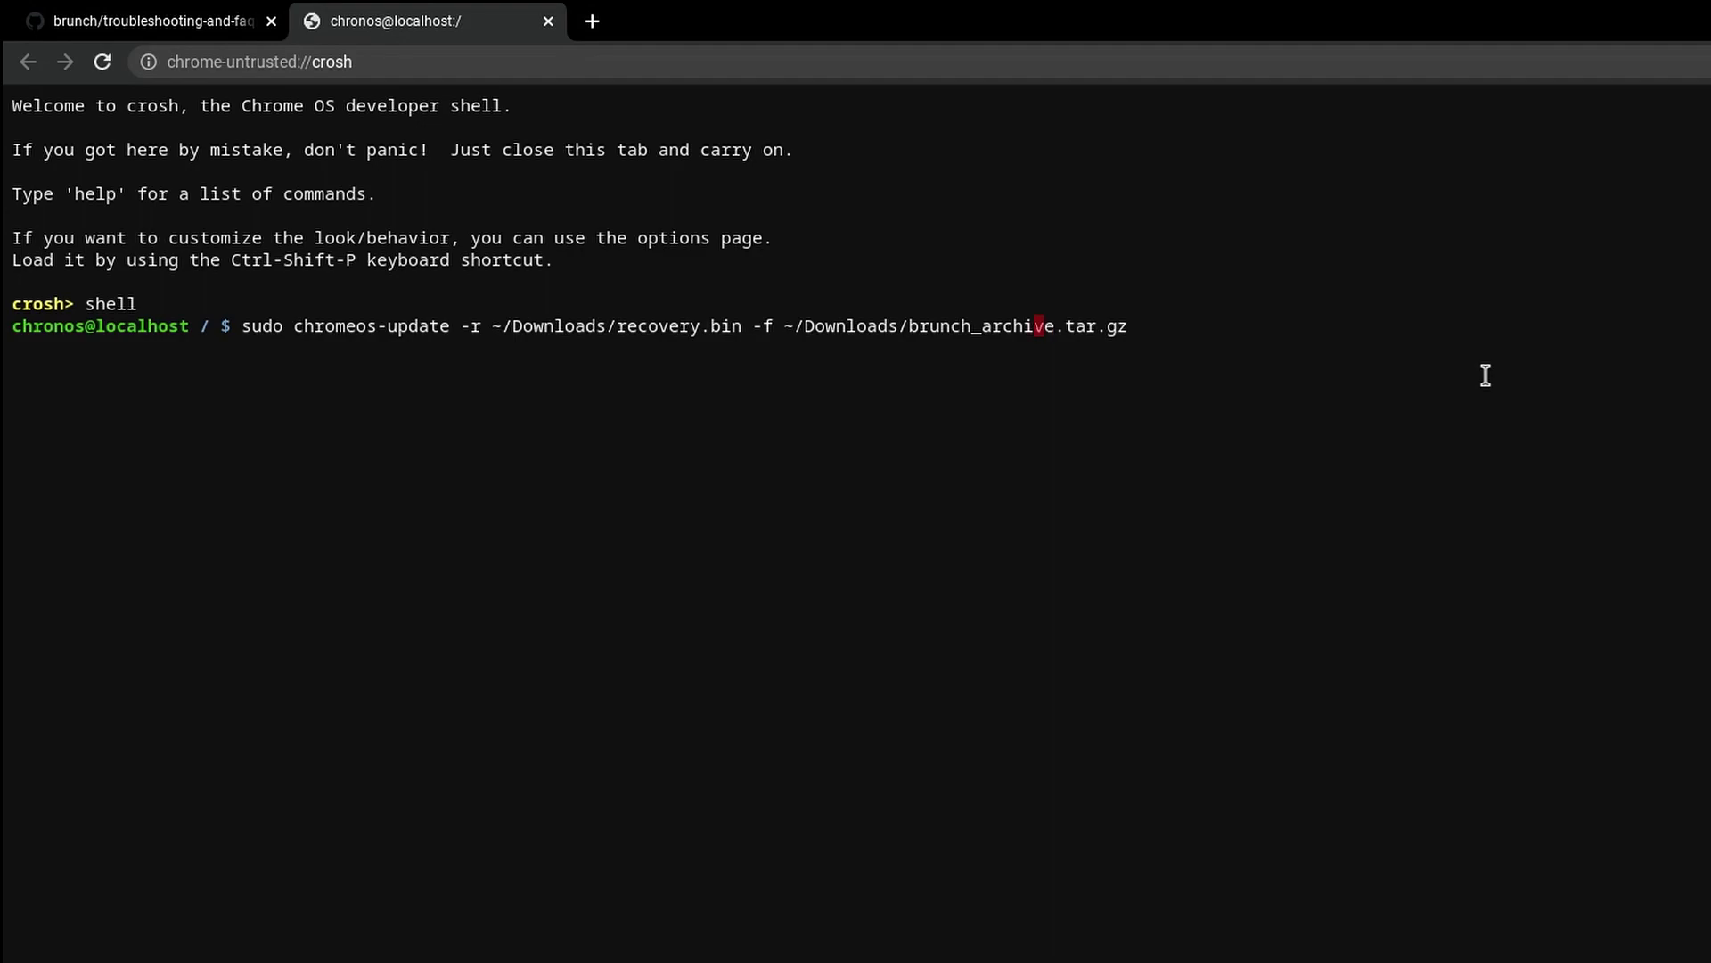
key(Left)
key(Left)
key(Left)
key(Left)
key(Left)
key(Left)
key(Left)
key(Left)
key(Left)
key(Left)
key(Left)
key(Left)
key(Left)
key(Left)
key(Left)
key(Left)
key(Left)
key(Left)
key(Left)
key(Left)
key(Left)
key(Left)
key(Left)
key(BackSpace)
key(BackSpace)
key(BackSpace)
key(BackSpace)
key(BackSpace)
key(BackSpace)
key(BackSpace)
key(BackSpace)
key(BackSpace)
key(BackSpace)
key(BackSpace)
key(BackSpace)
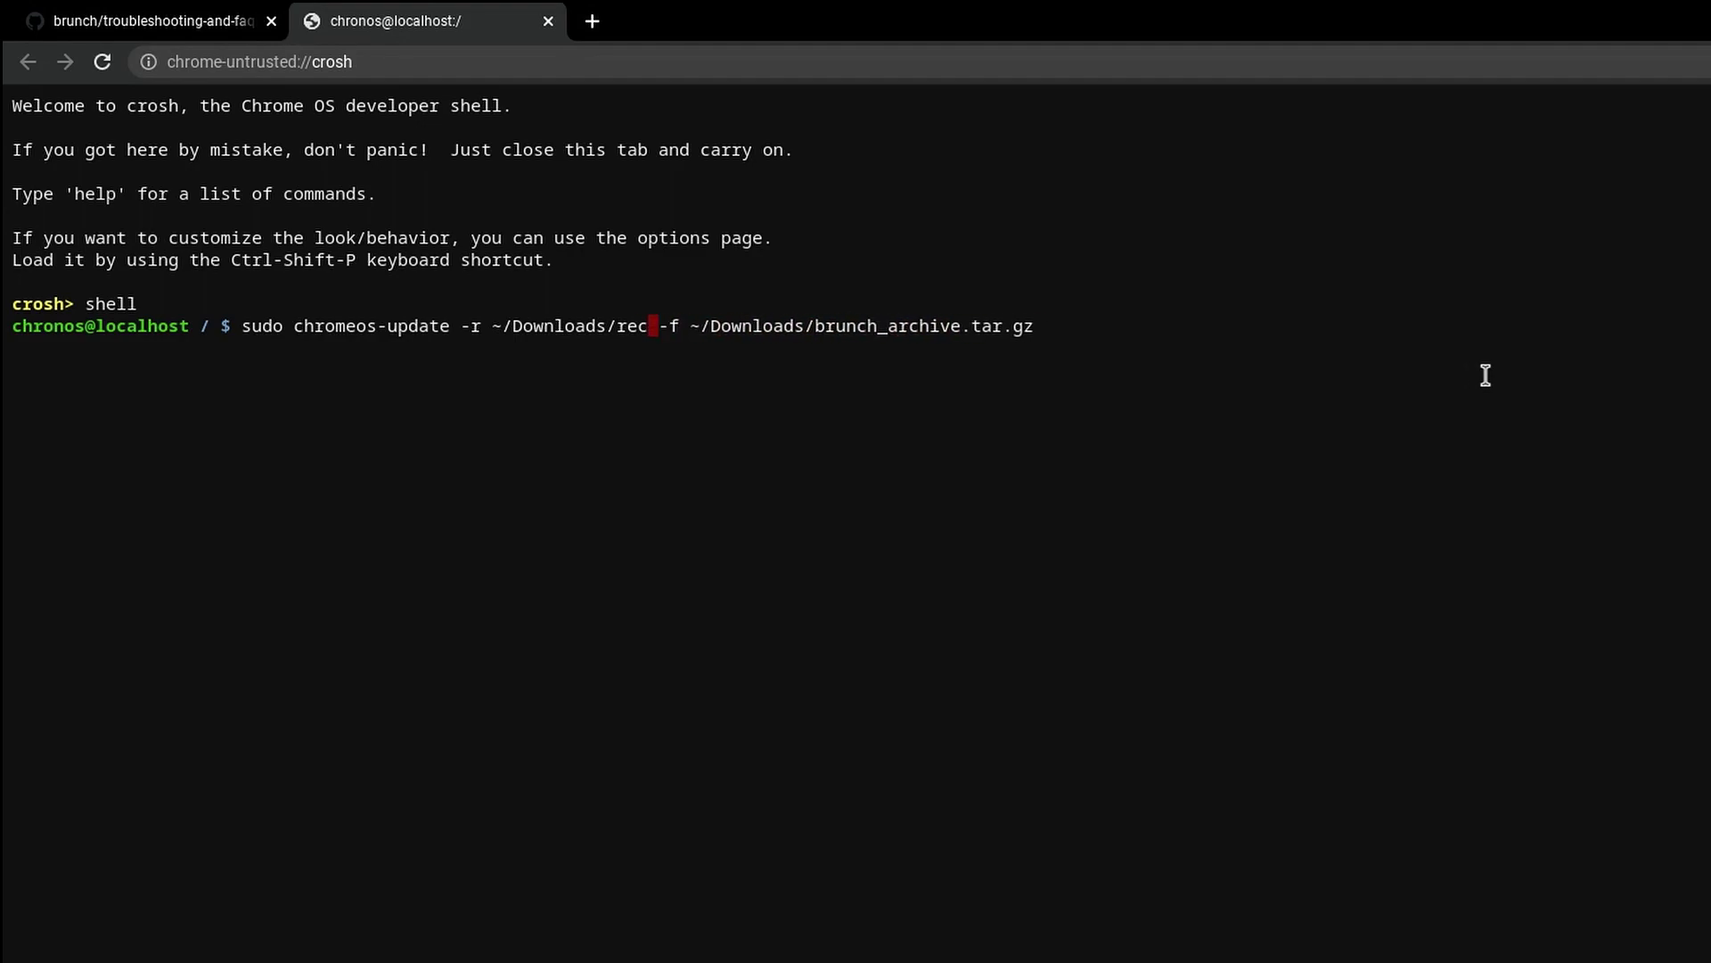
Step: Insert the chromeos_14150.74.0_rammus_recovery_stable-channel_mp-v2.bin file name, copied from Files, into the command
key(alt+shift+m)
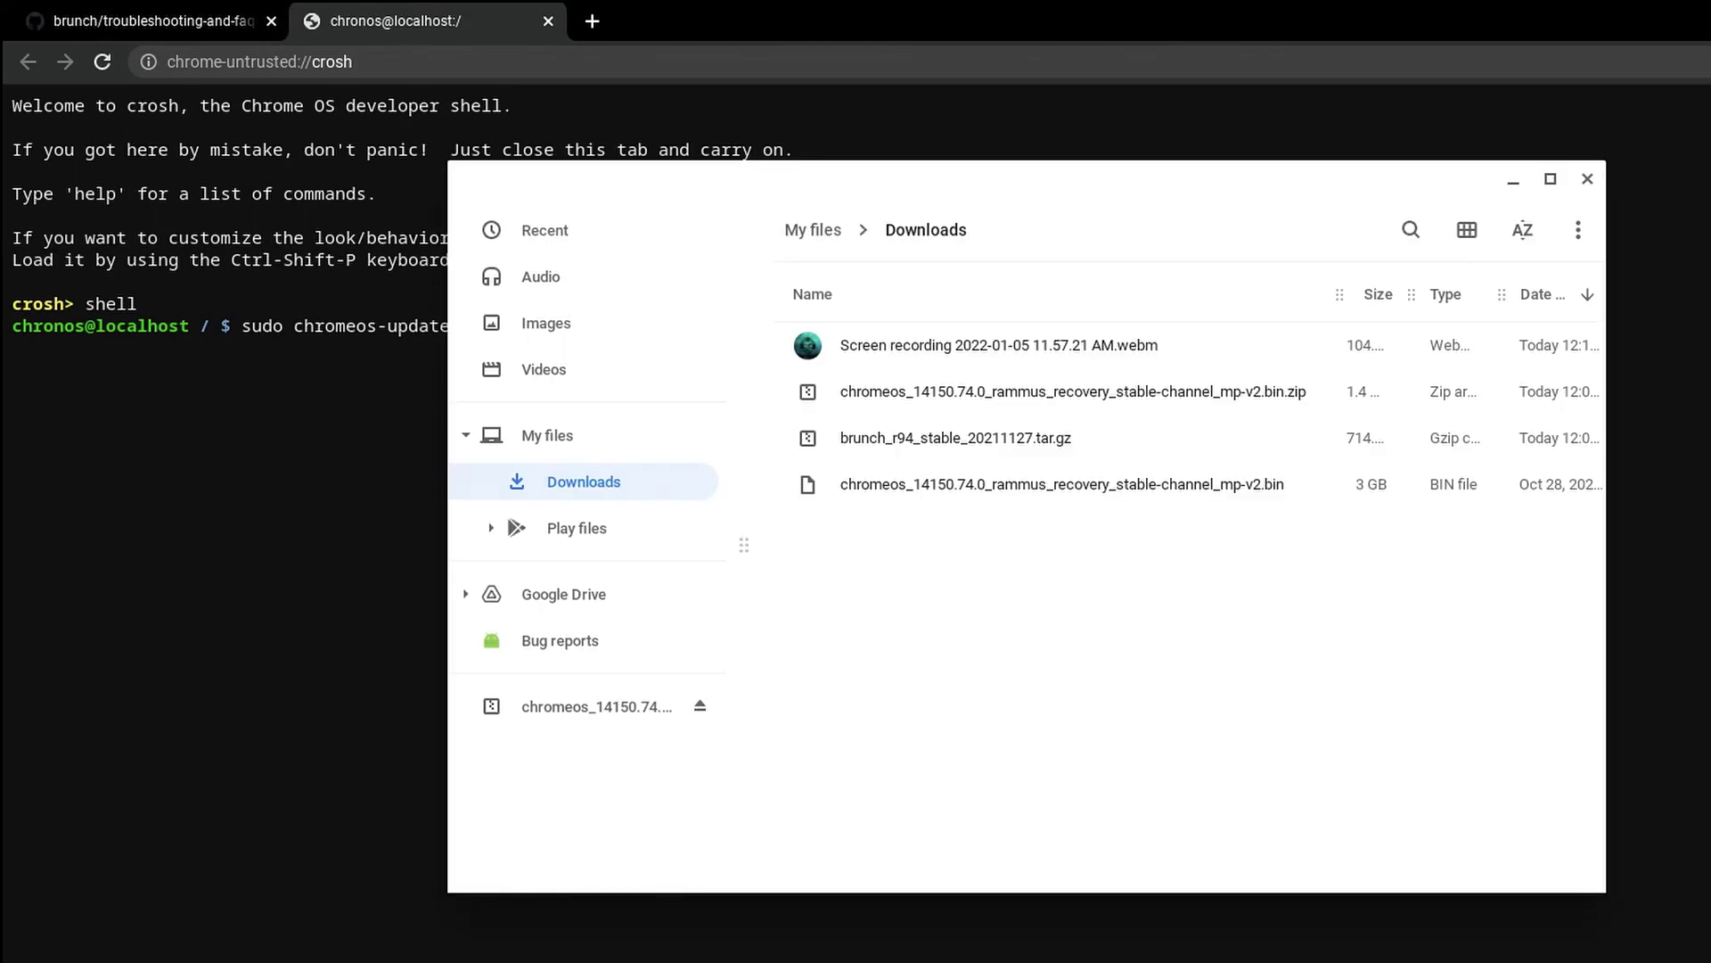
right_click(1032, 485)
click(1105, 711)
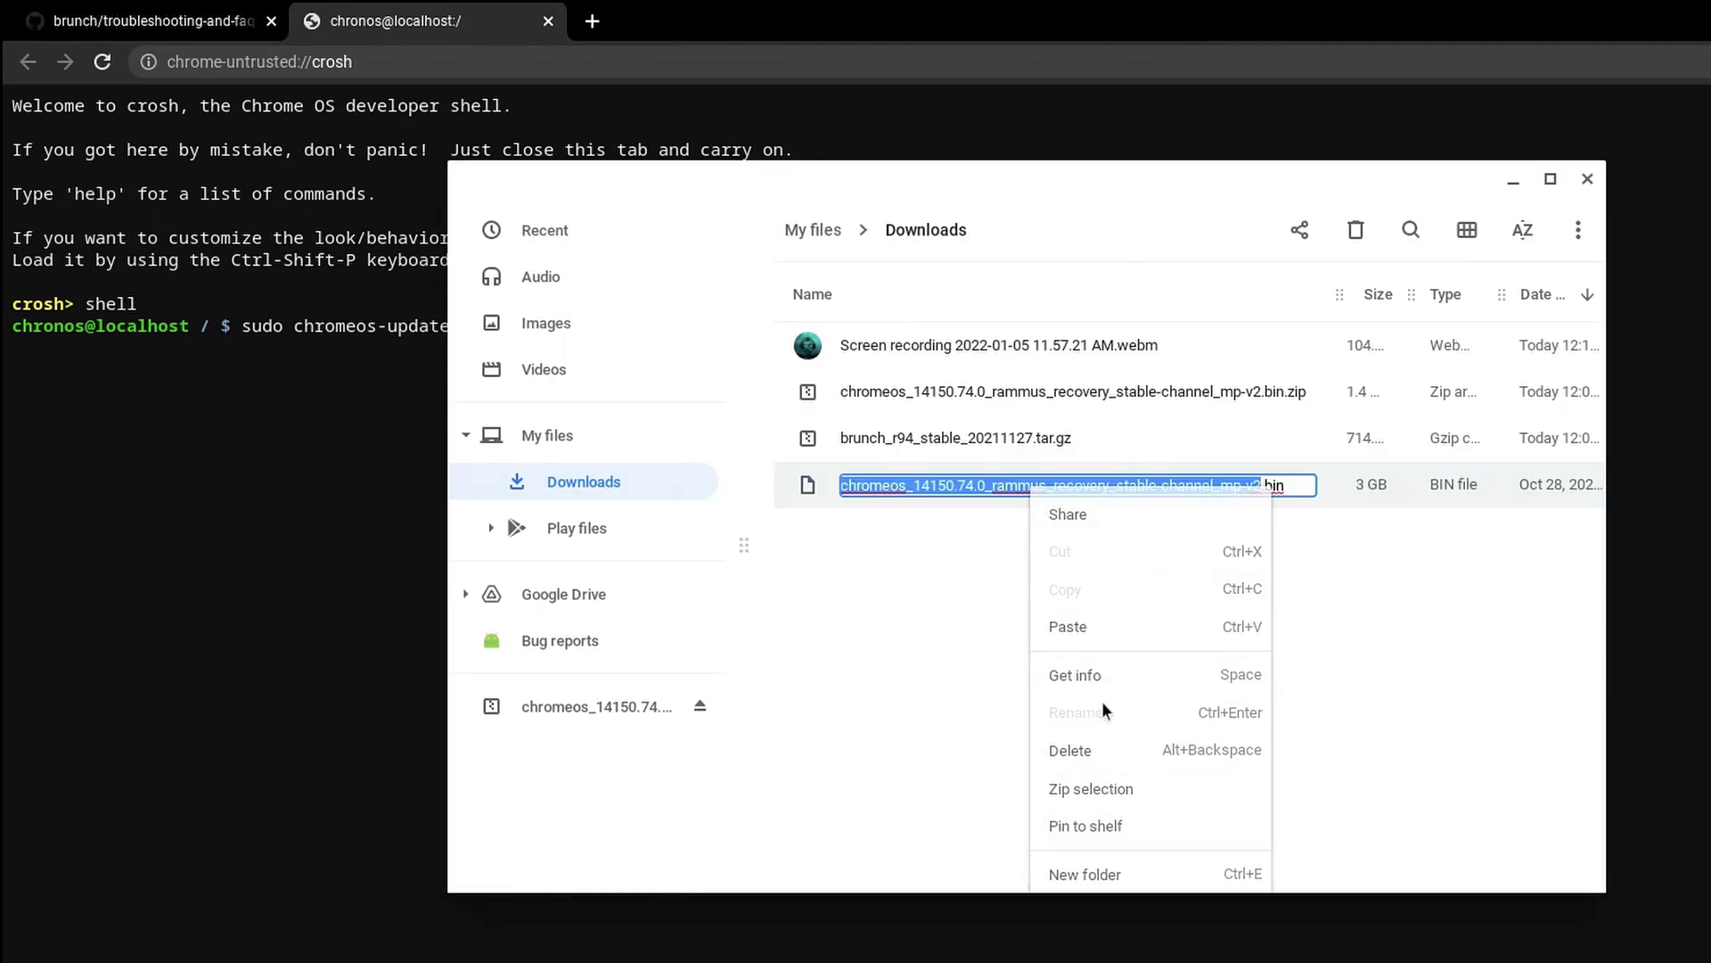
click(1297, 484)
key(ctrl+a)
right_click(869, 499)
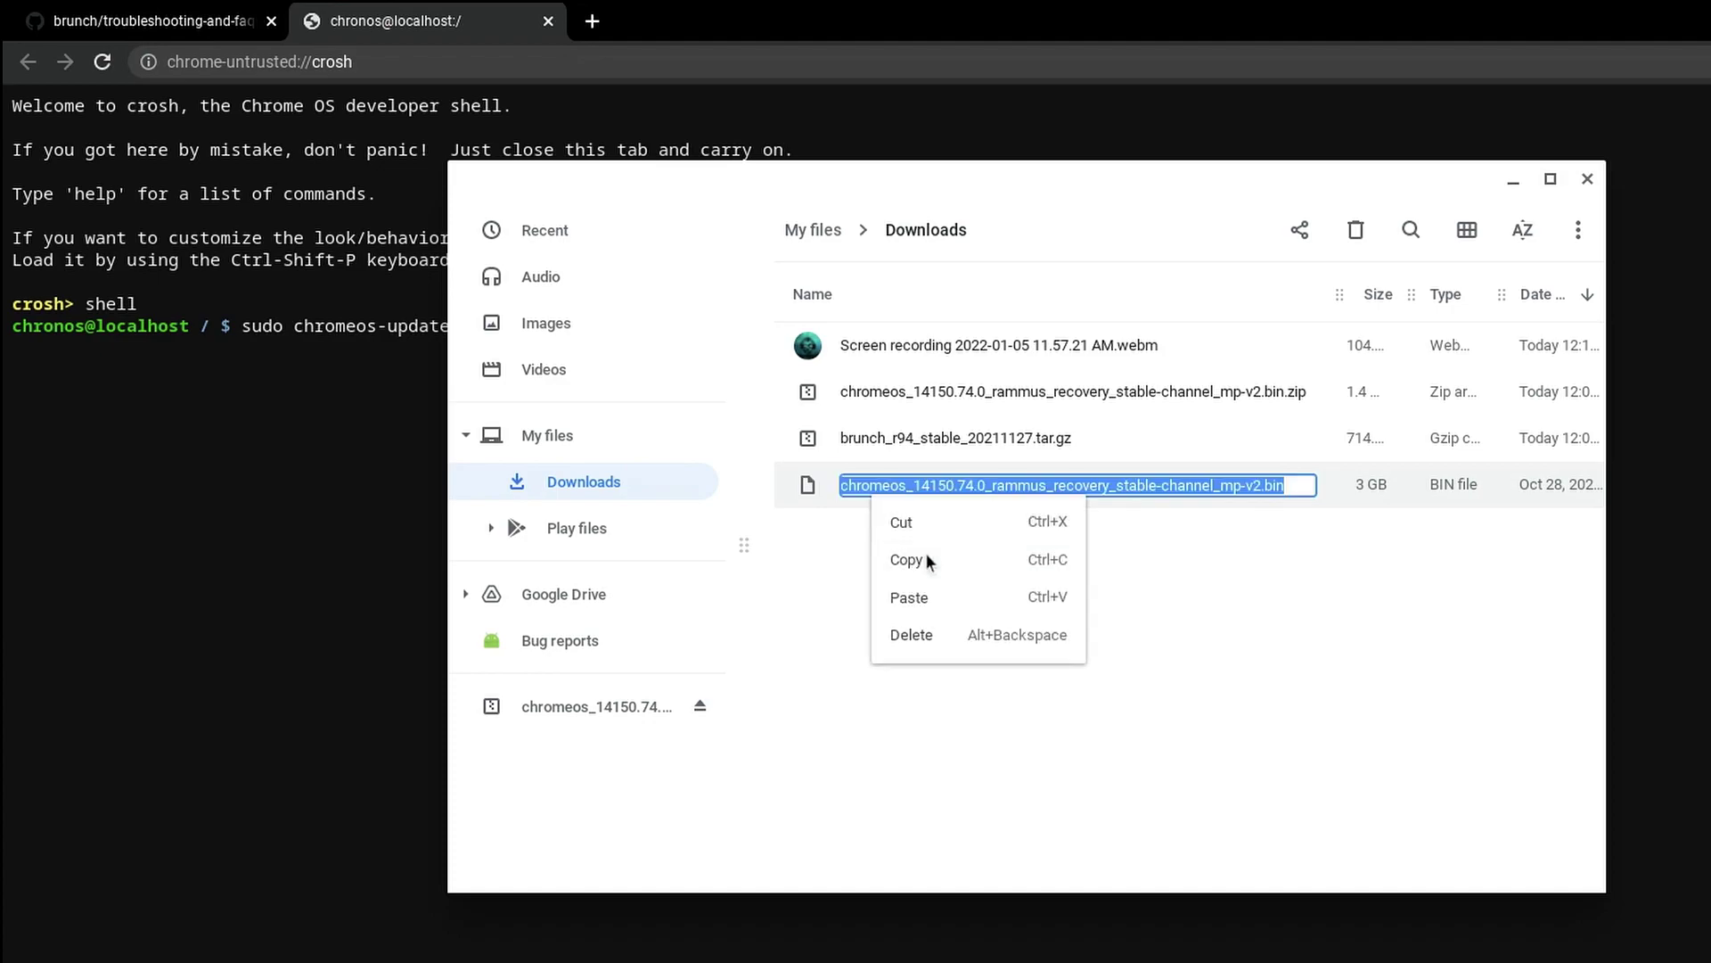
click(927, 557)
key(alt+Tab)
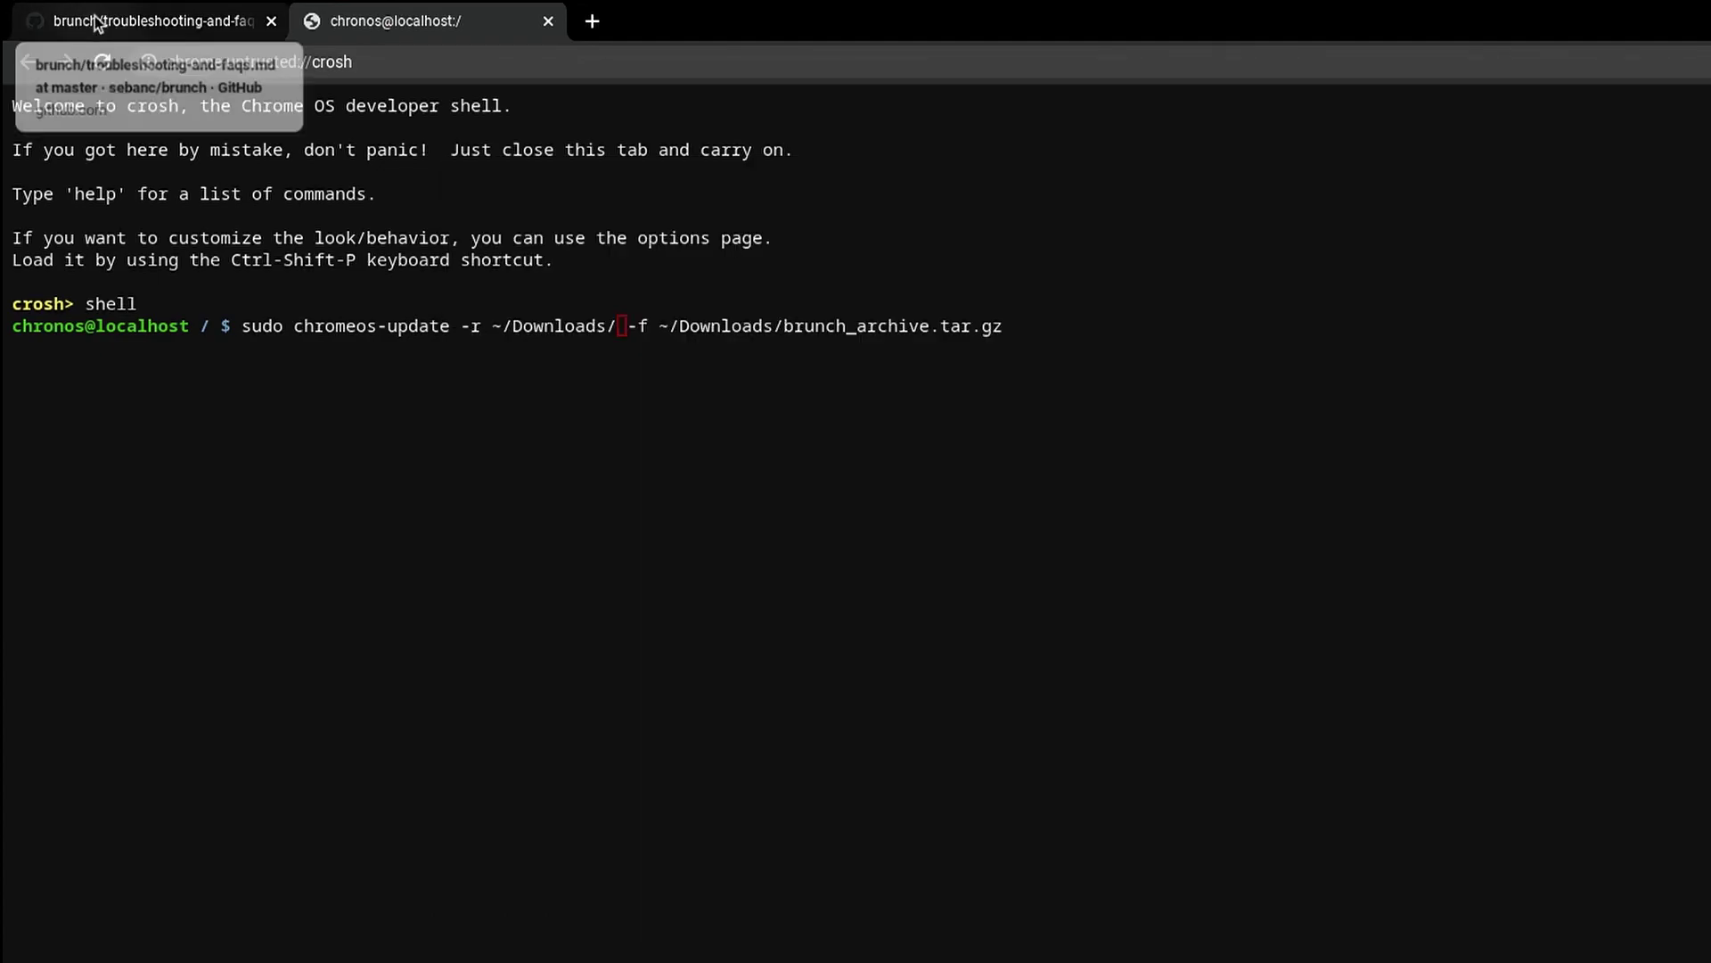
right_click(623, 326)
Step: Replace brunch_archive.tar.gz in the command with brunch_r94_stable_20211127.tar.gz
key(Right)
key(Right)
key(Right)
key(Right)
key(Right)
key(Right)
key(Right)
key(Right)
key(Right)
key(Right)
key(Right)
key(Right)
key(Right)
key(Right)
key(Right)
key(Right)
key(Right)
key(Right)
key(Right)
key(Right)
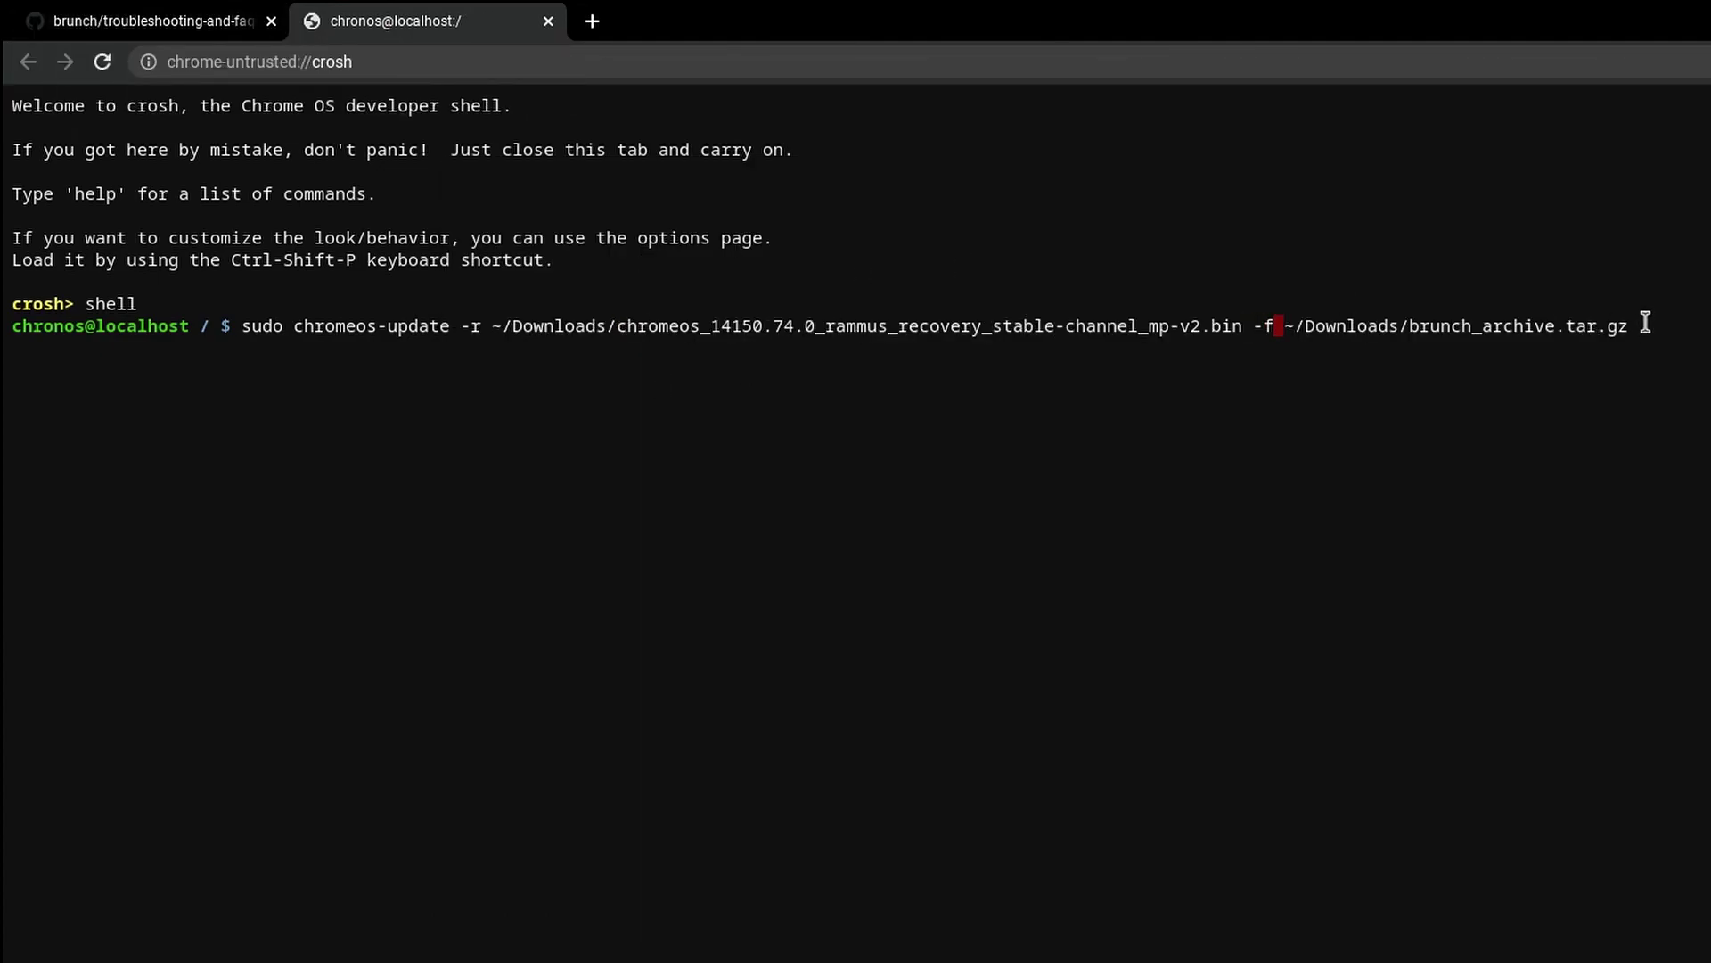
key(Right)
key(Right)
key(Right)
key(Right)
key(Right)
key(Right)
key(Right)
key(Right)
key(Right)
key(Right)
key(Right)
key(Right)
key(BackSpace)
key(BackSpace)
key(BackSpace)
key(BackSpace)
key(BackSpace)
key(BackSpace)
key(BackSpace)
key(BackSpace)
key(BackSpace)
key(BackSpace)
key(BackSpace)
key(BackSpace)
key(BackSpace)
key(BackSpace)
key(BackSpace)
key(BackSpace)
key(BackSpace)
key(BackSpace)
key(BackSpace)
key(BackSpace)
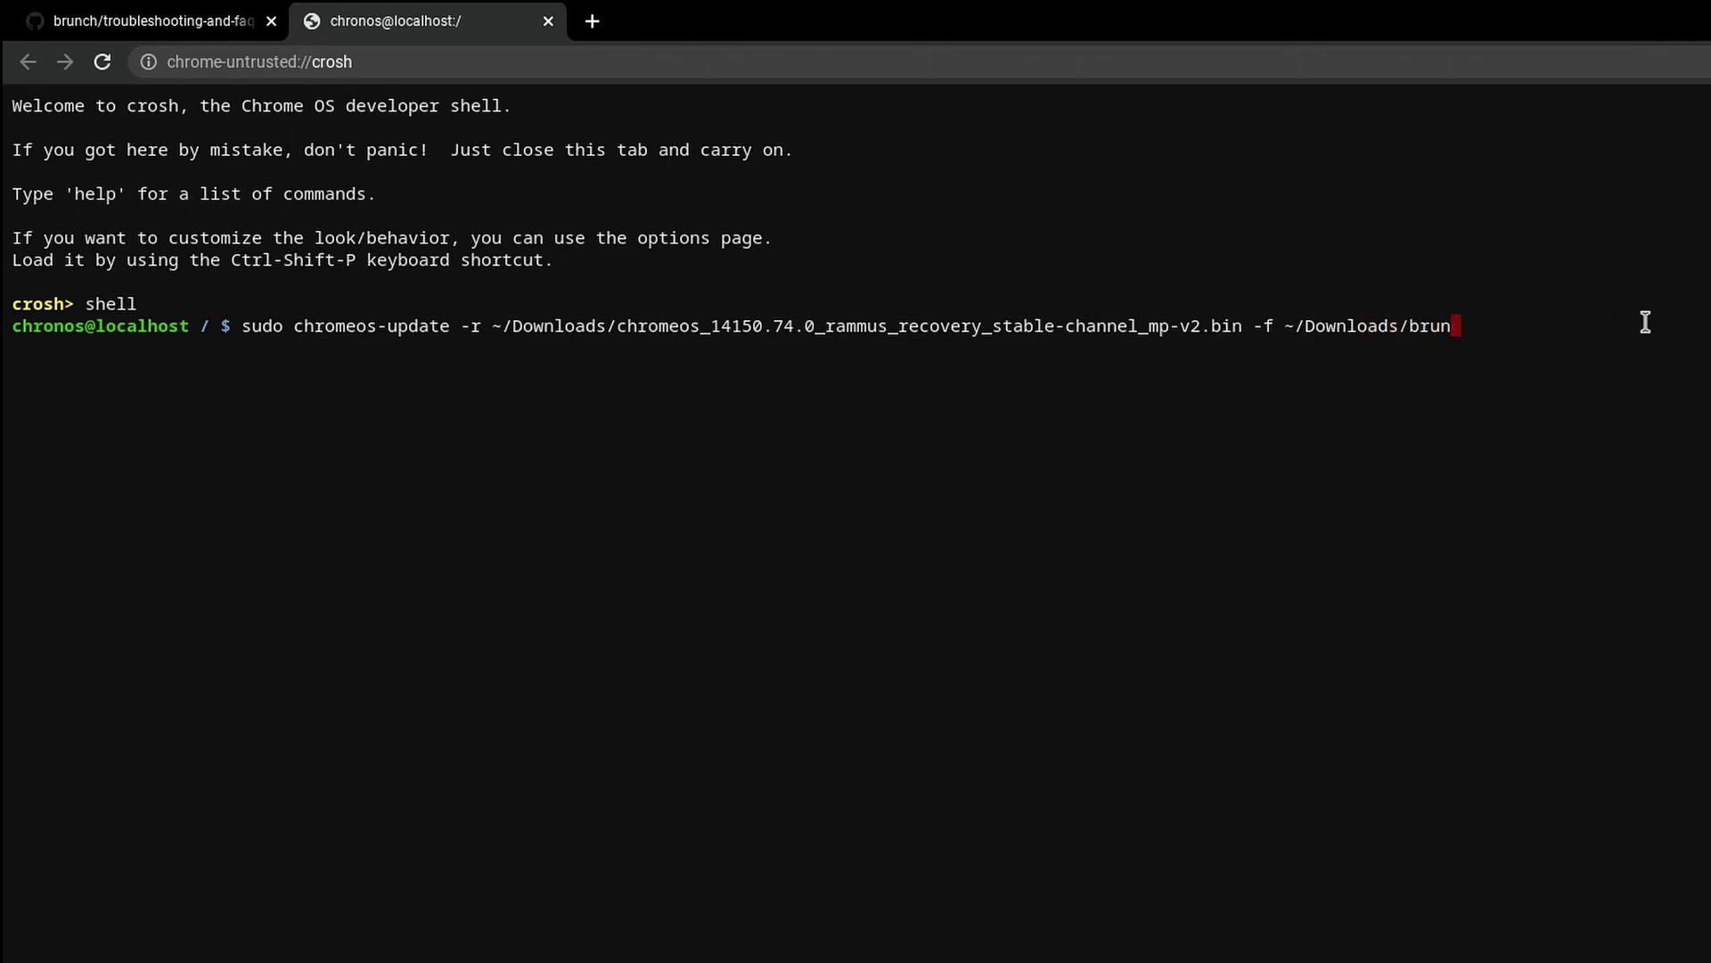
key(alt+shift+m)
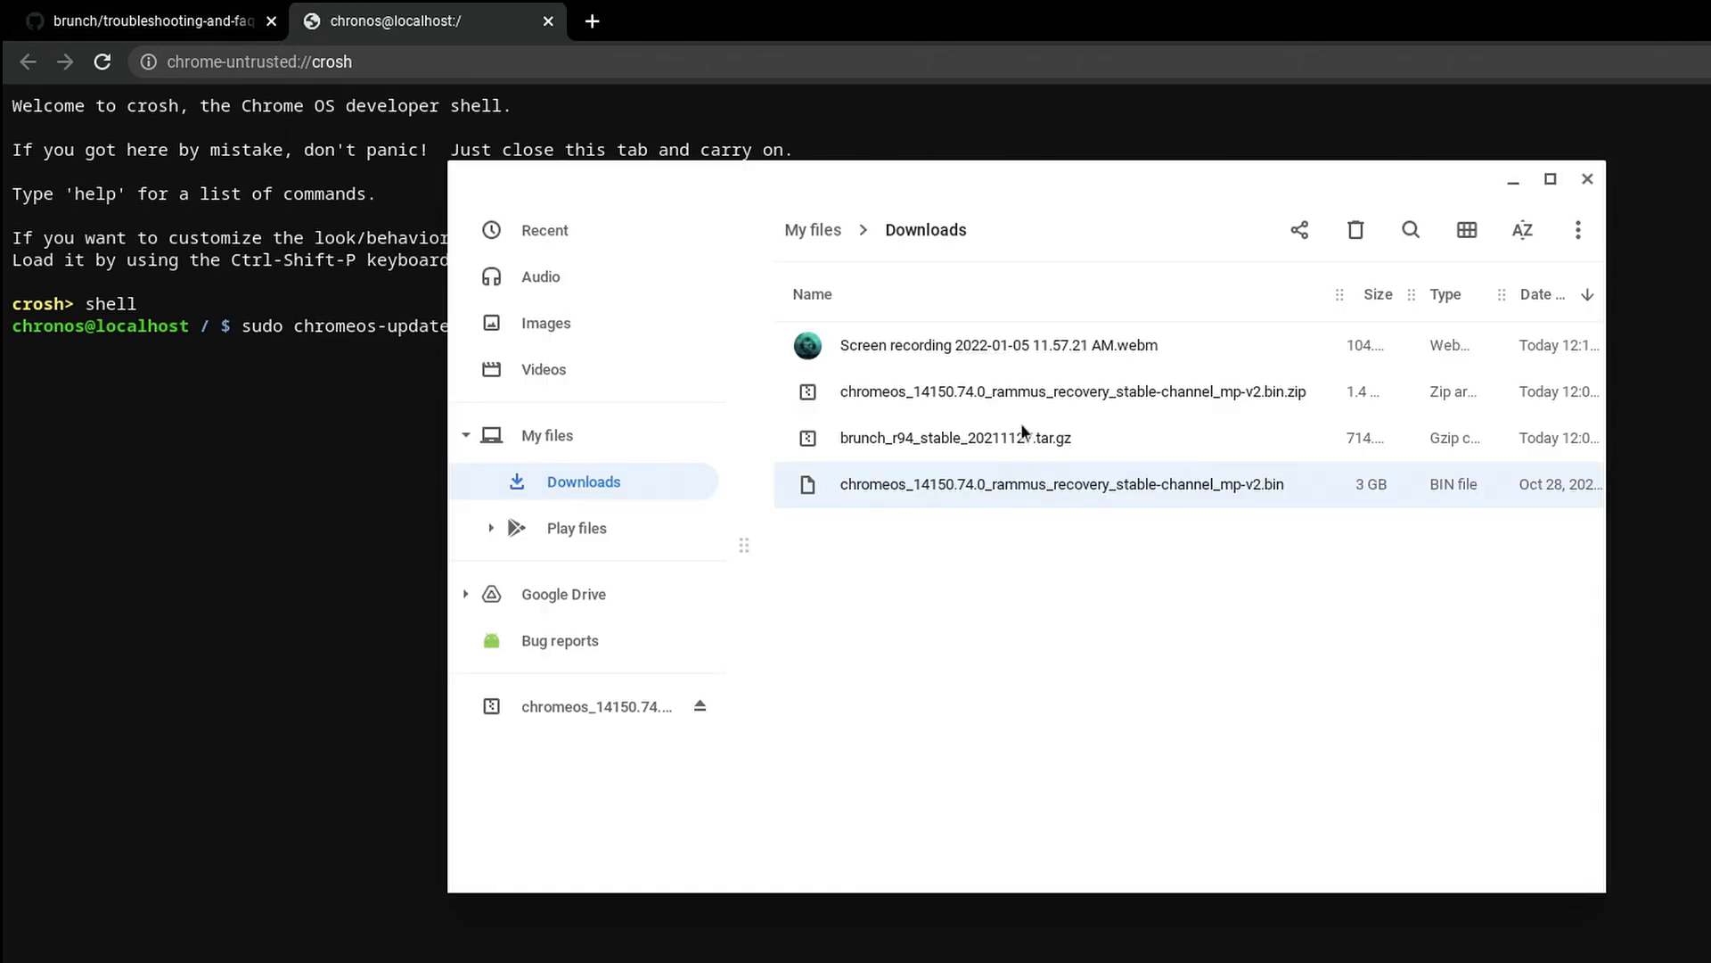
right_click(987, 435)
click(1021, 661)
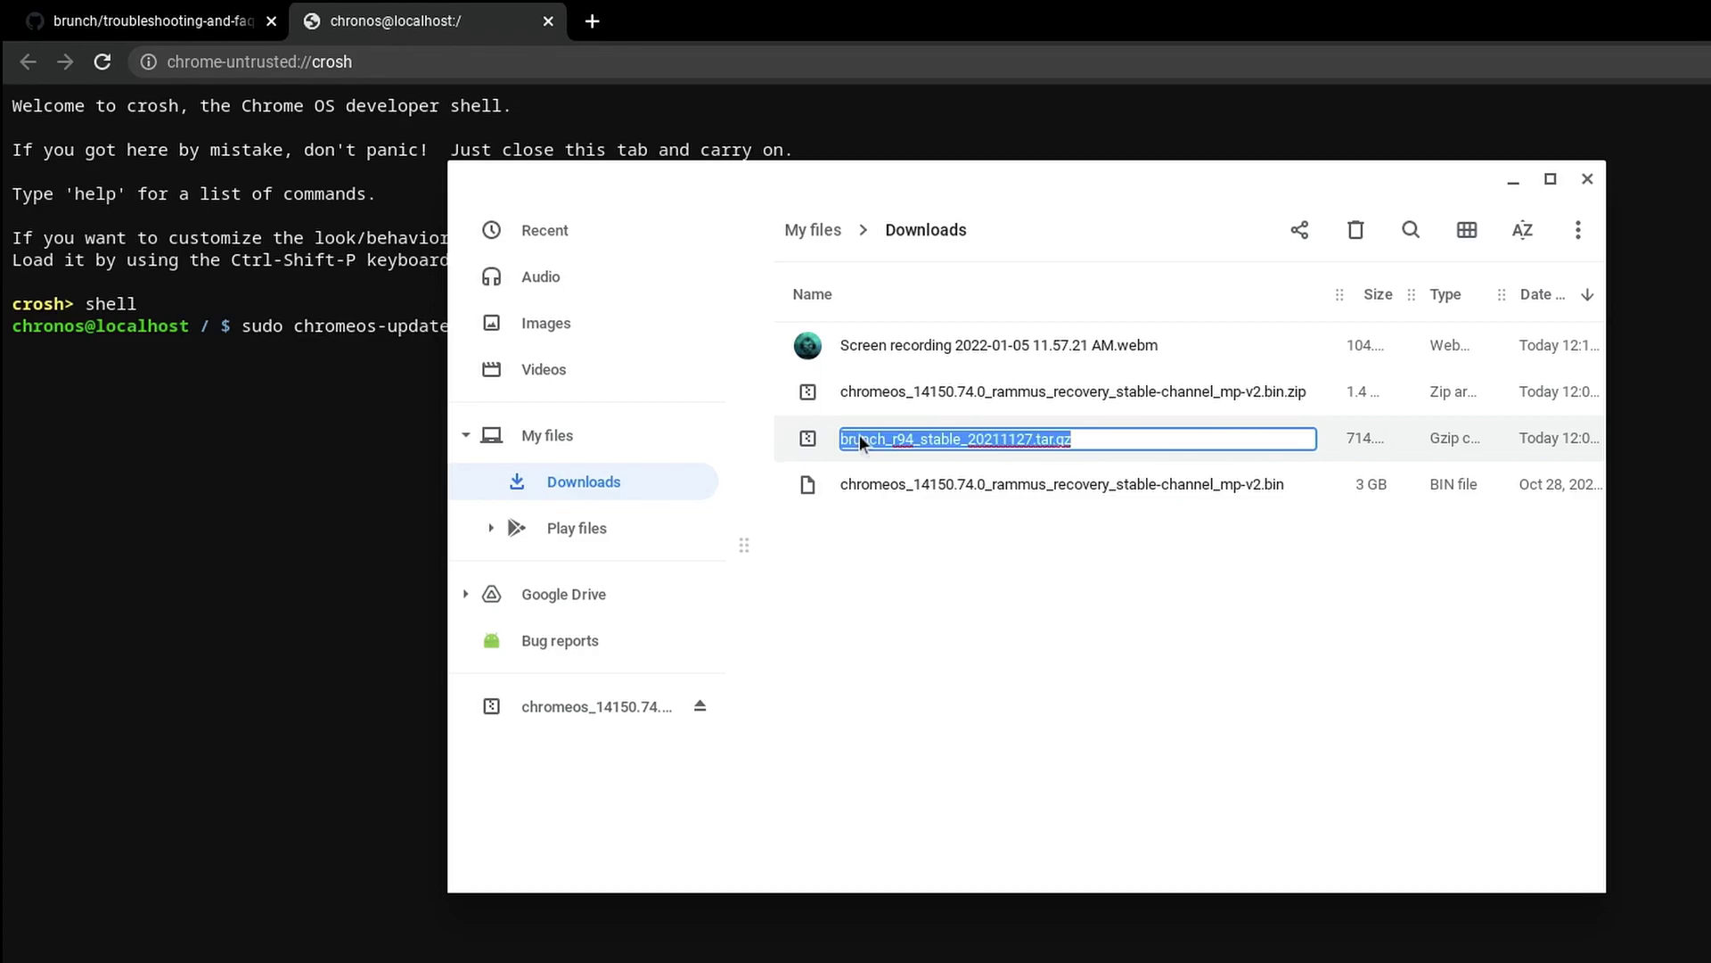
click(377, 34)
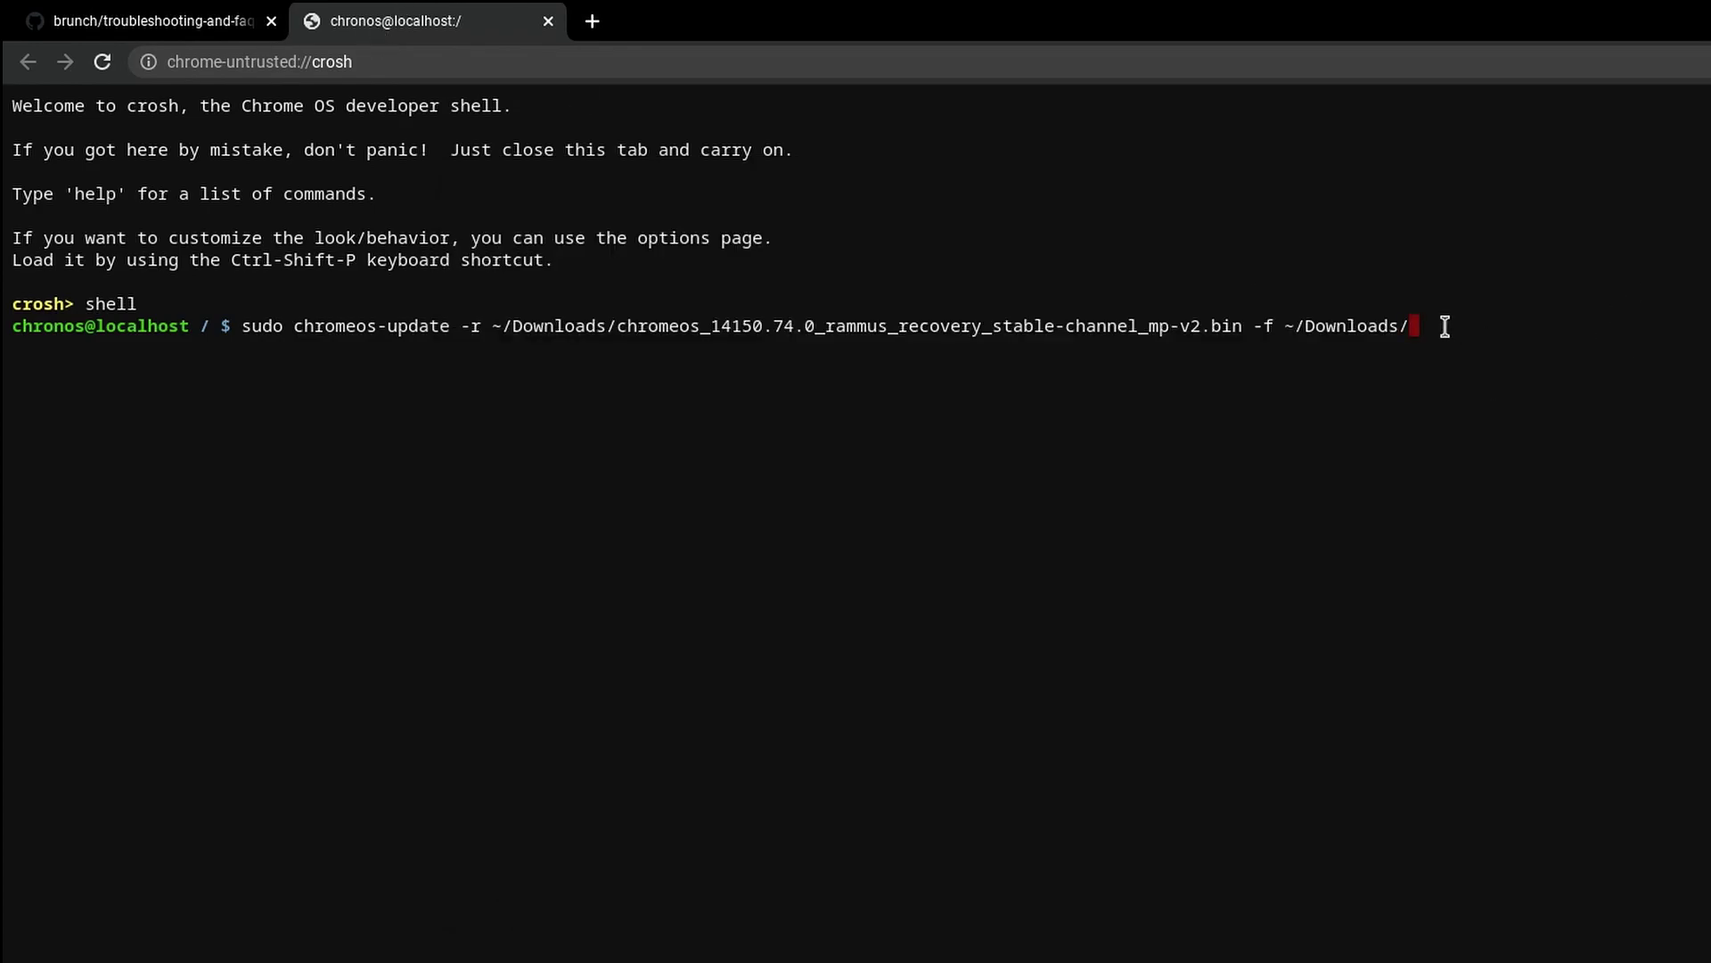
key(ctrl+shift+v)
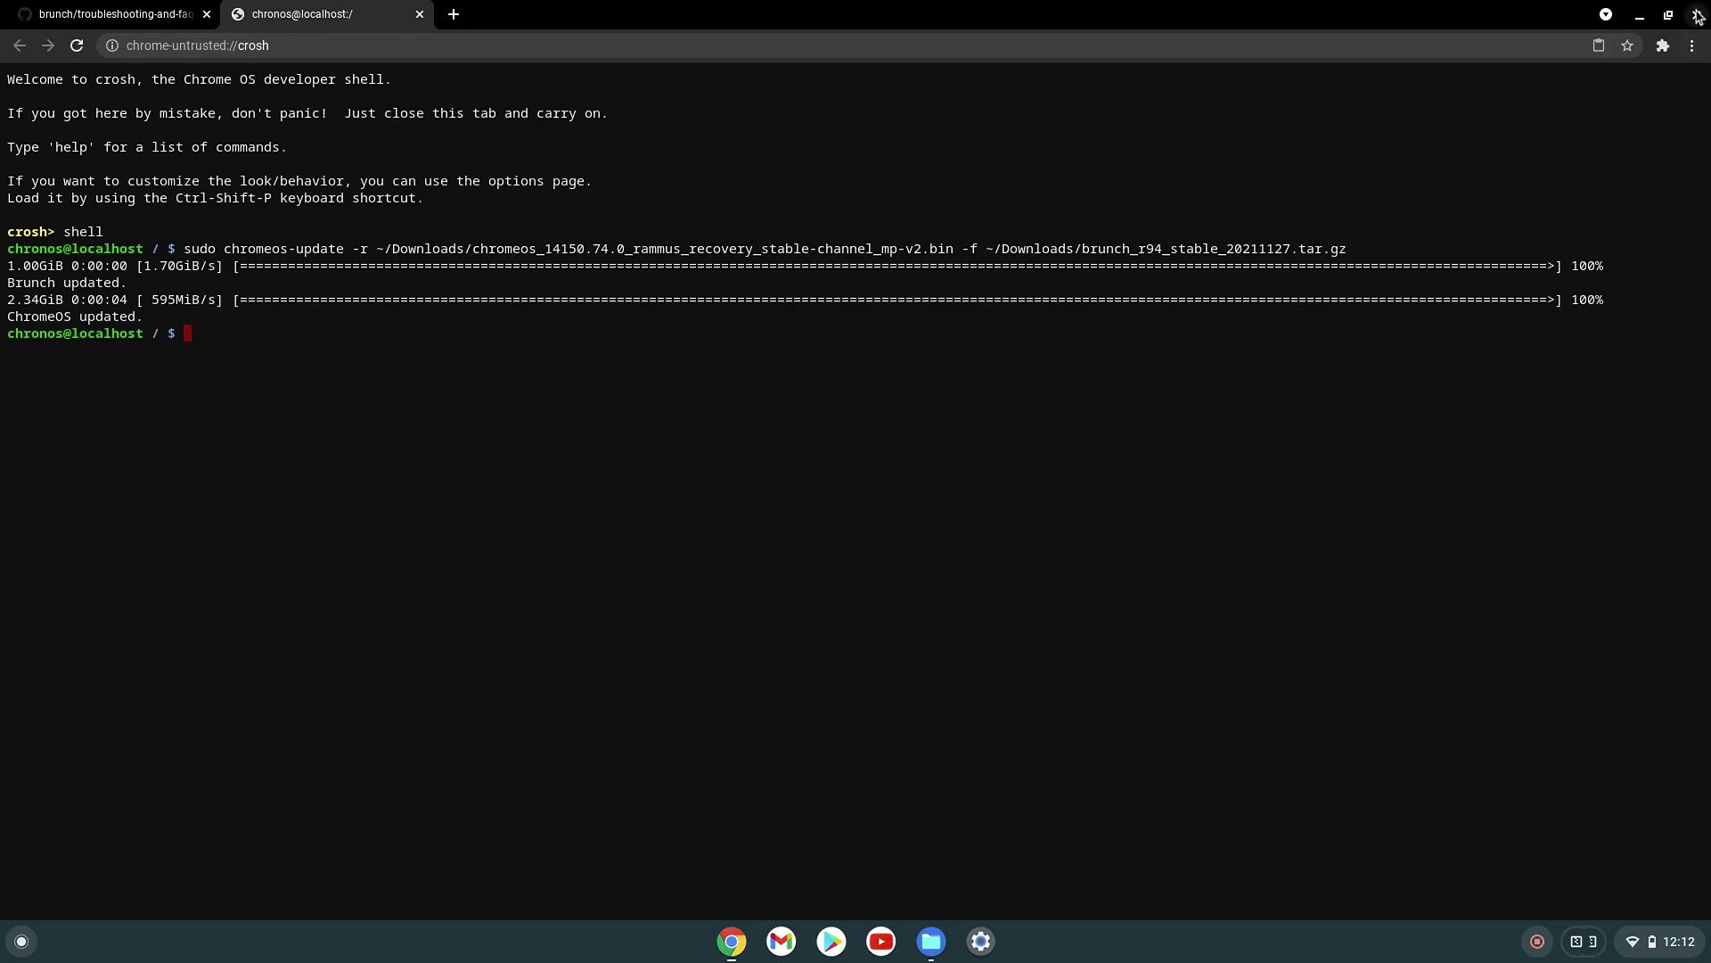
Step: Close the crosh window and Files, then open Settings to see version 94.0.4606.114
click(1698, 17)
click(1009, 148)
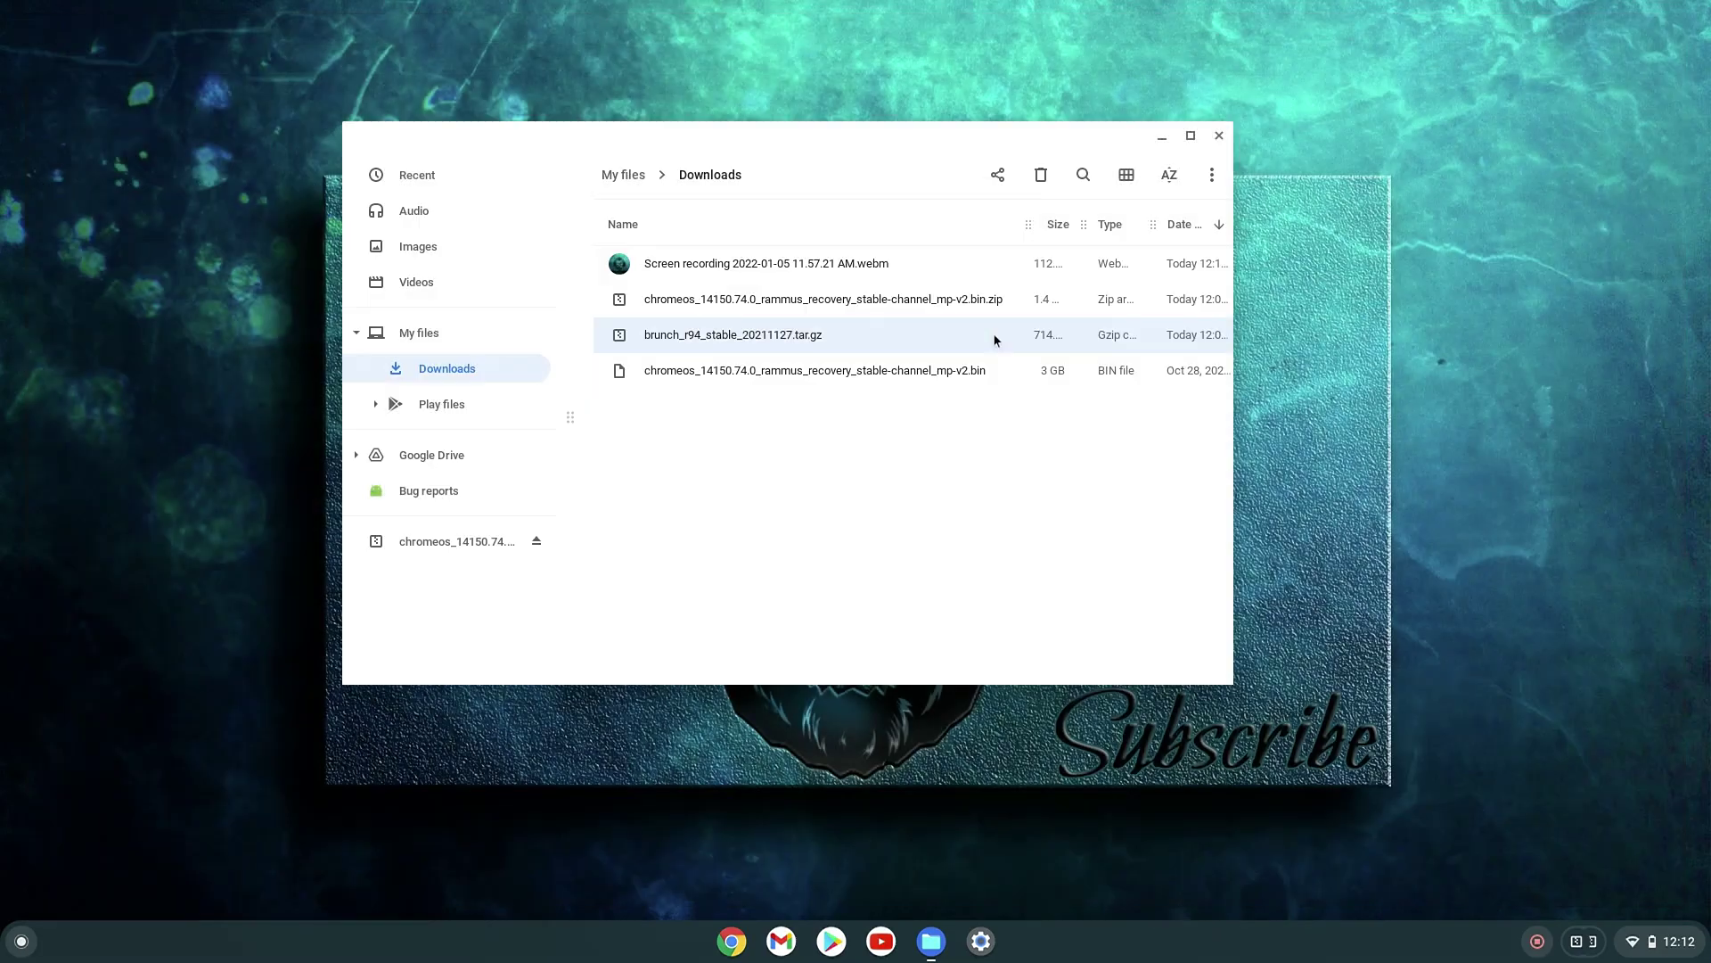
click(1217, 137)
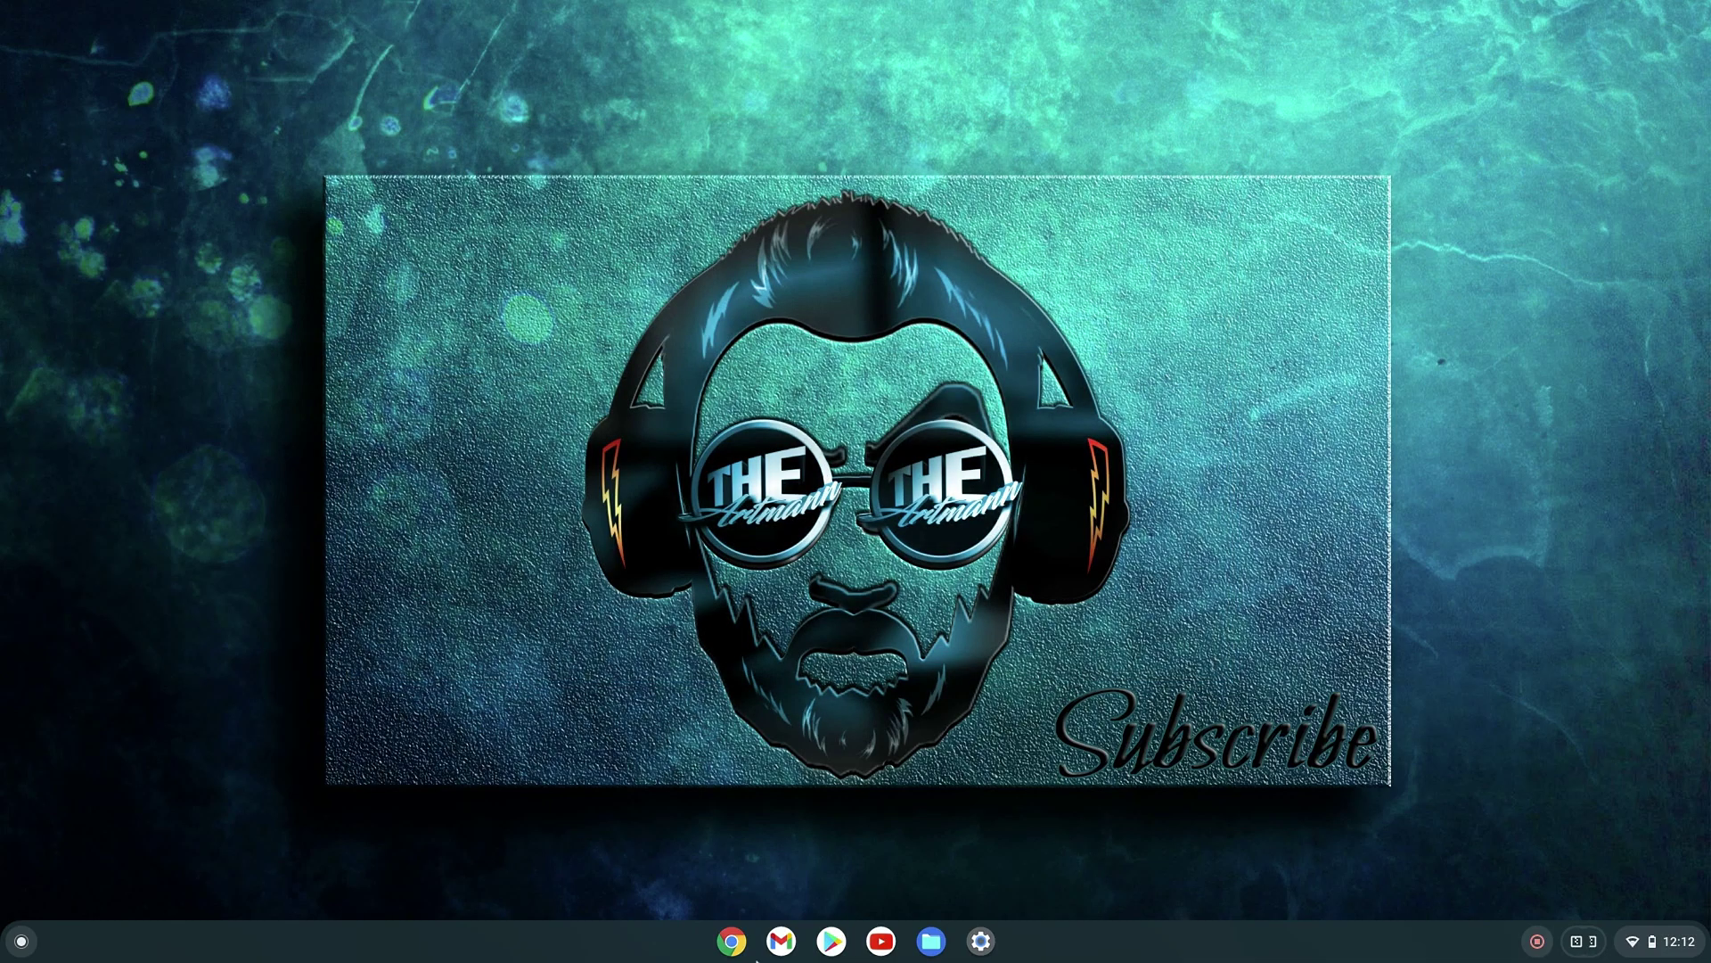
click(980, 940)
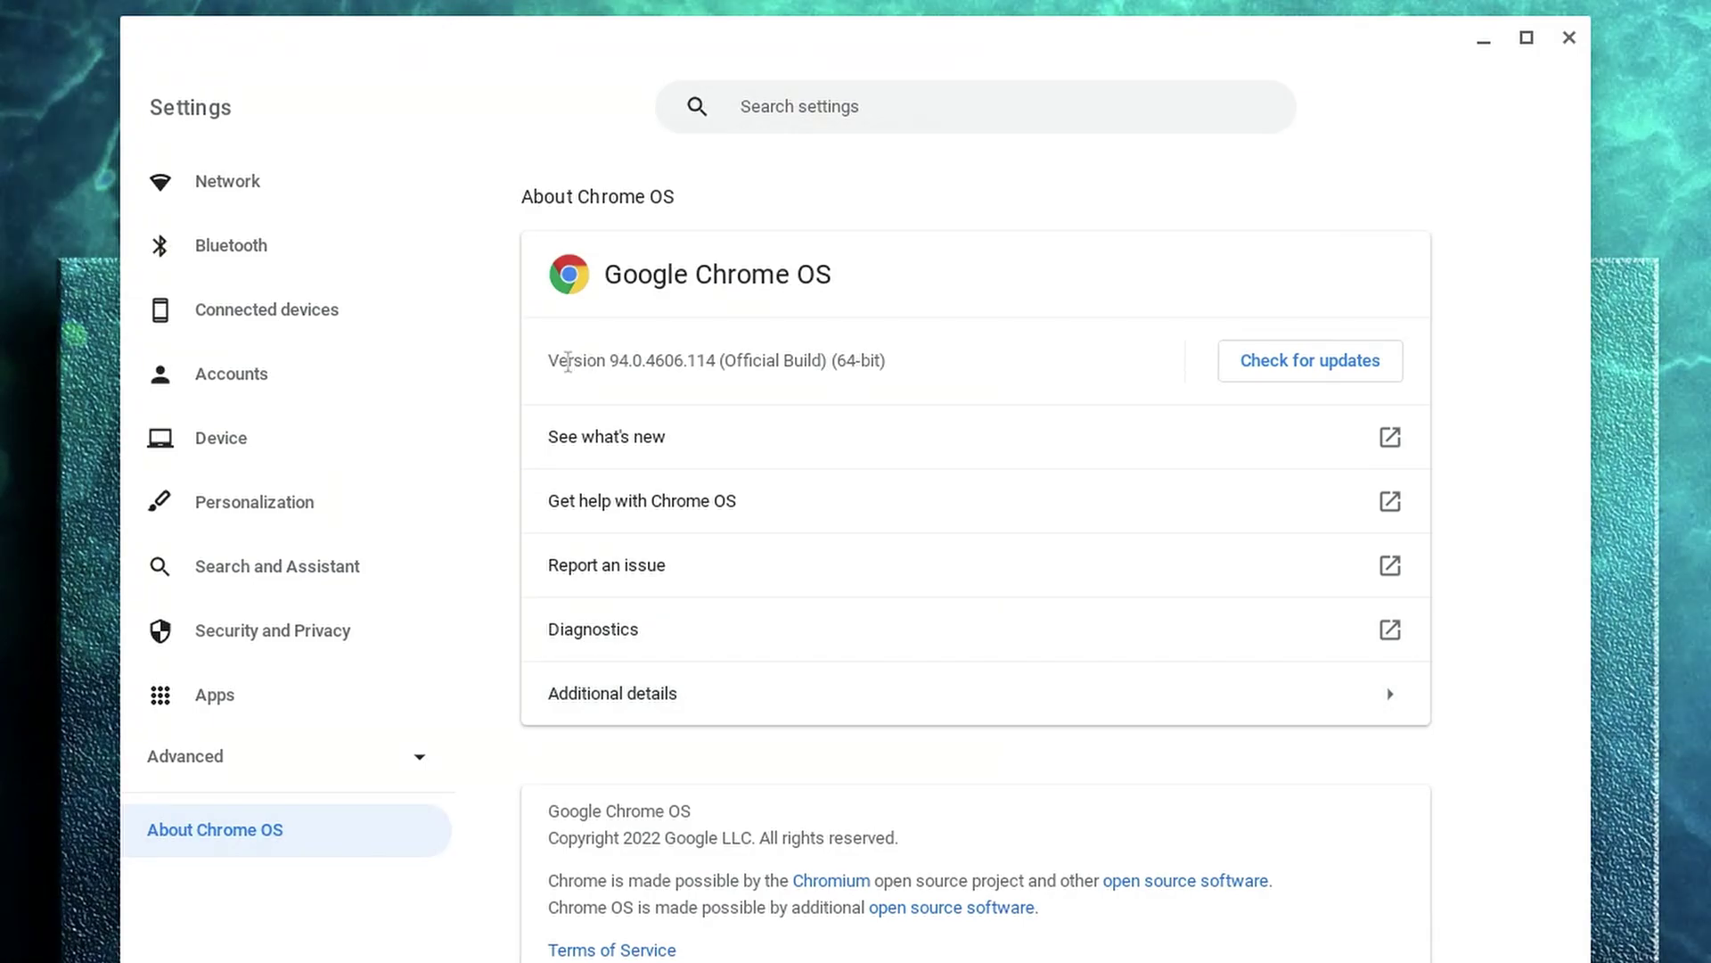
drag(546, 368, 909, 377)
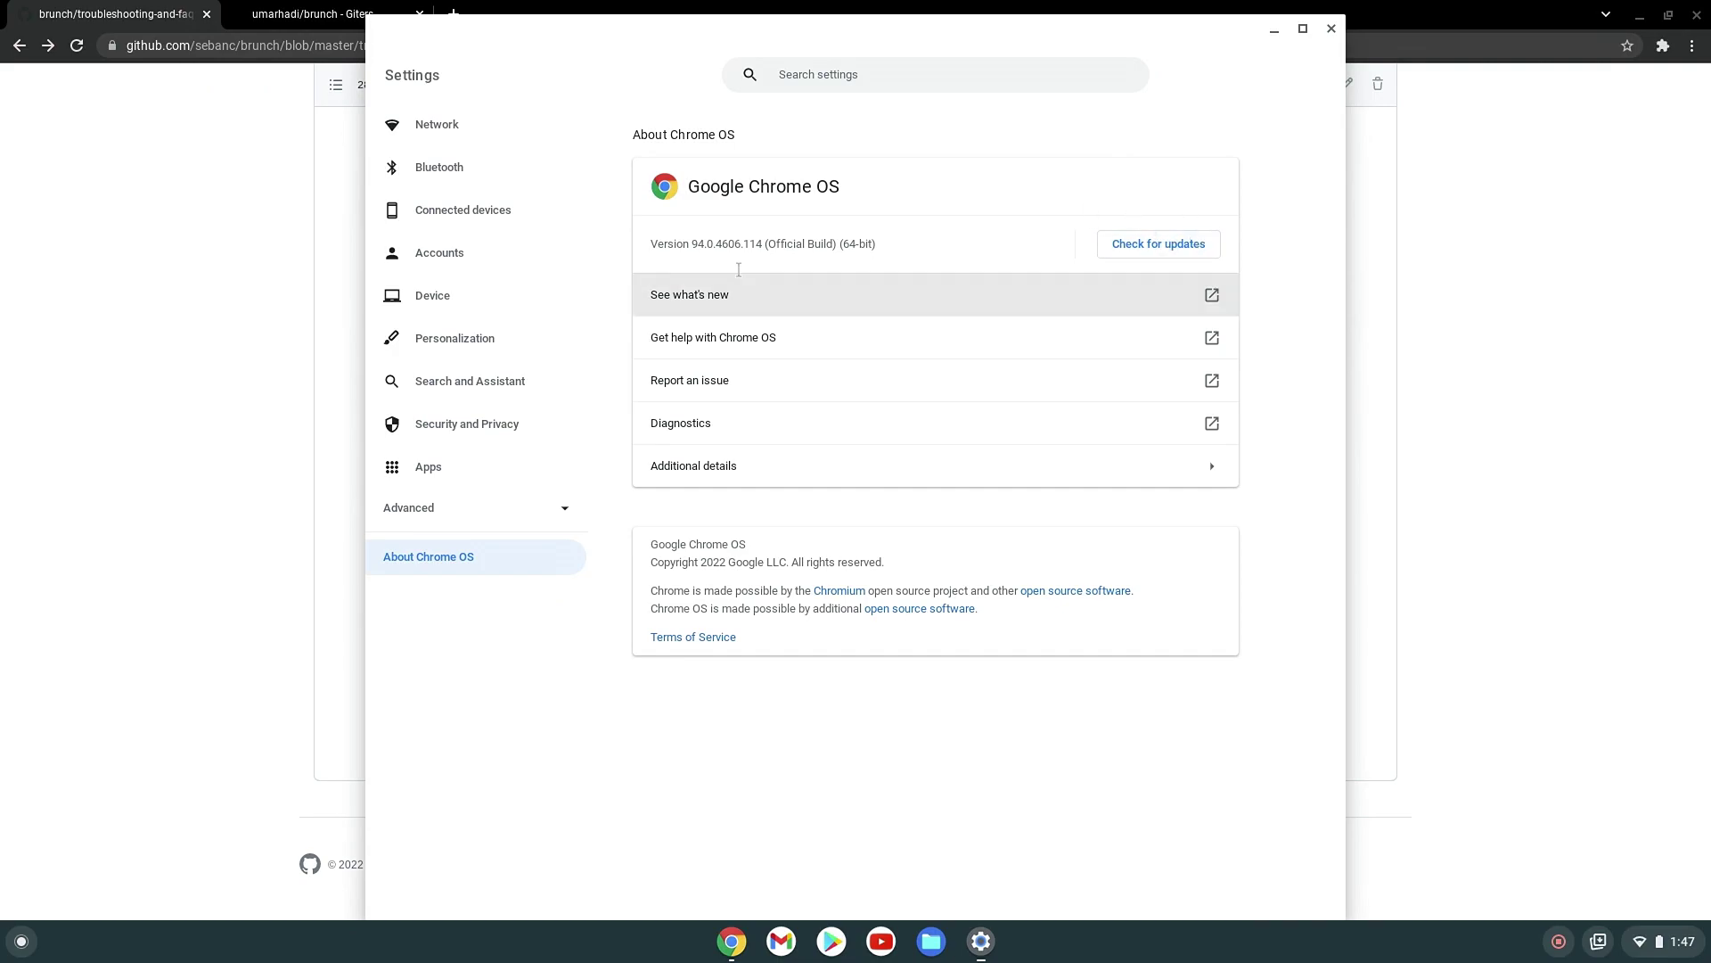
Step: Review the enable_updates framework option and its description in the Brunch documentation
click(303, 9)
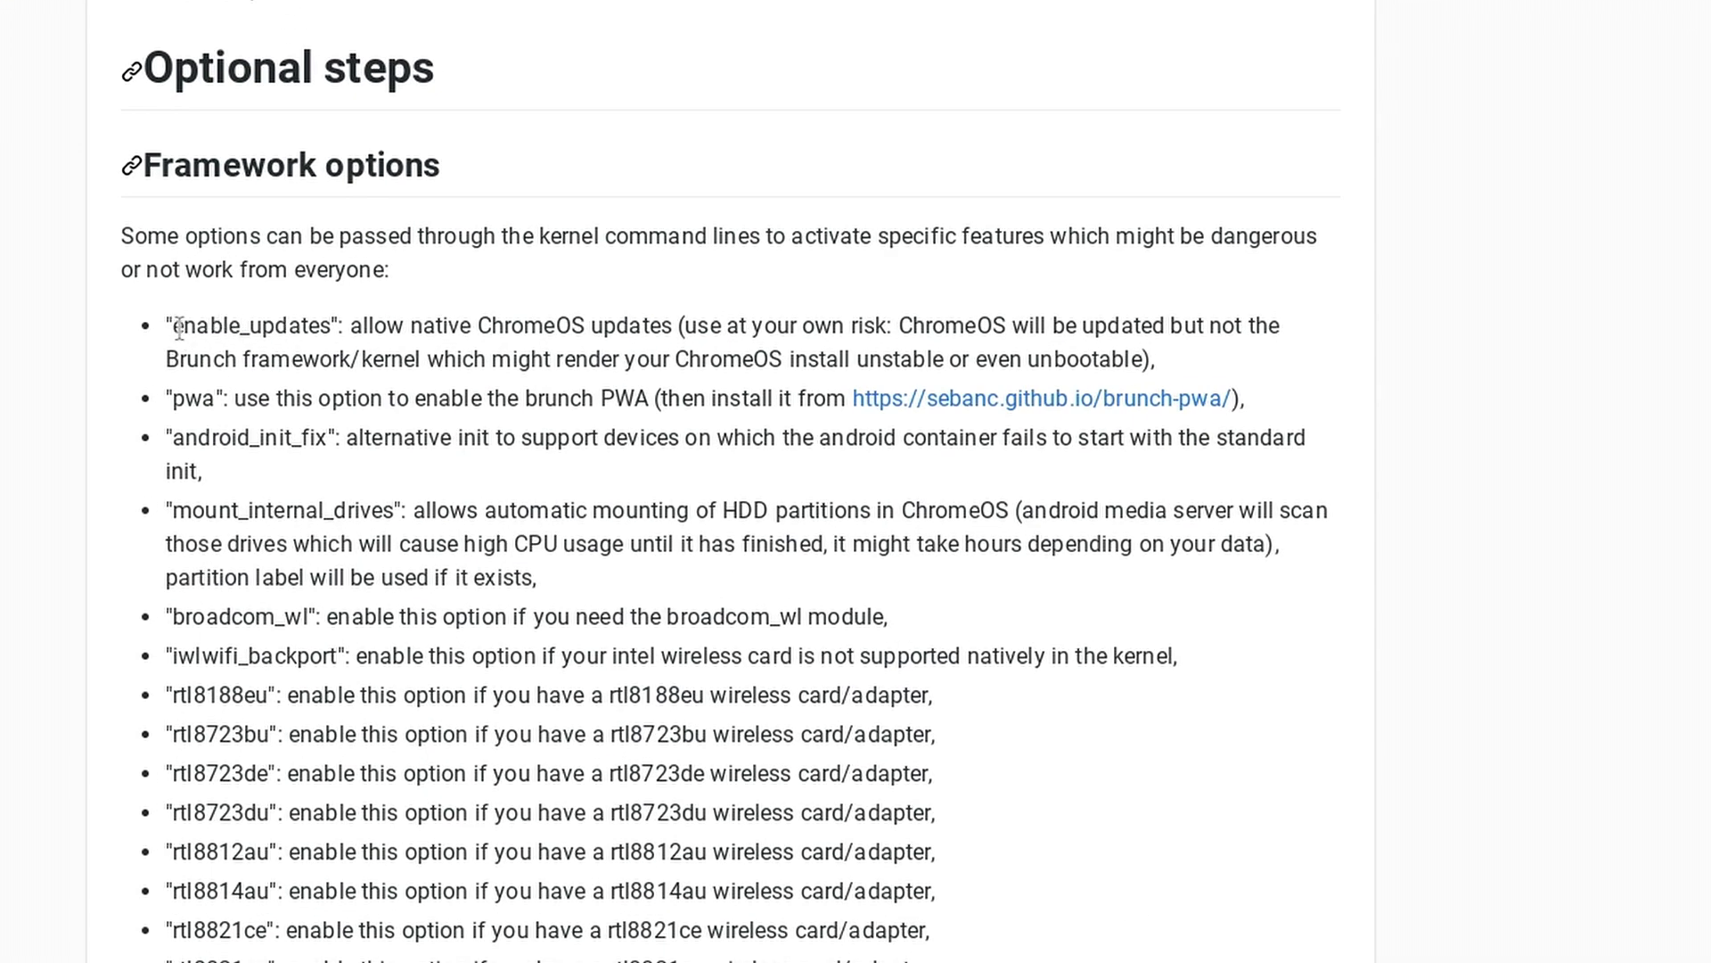
drag(375, 379, 448, 382)
drag(311, 330, 644, 329)
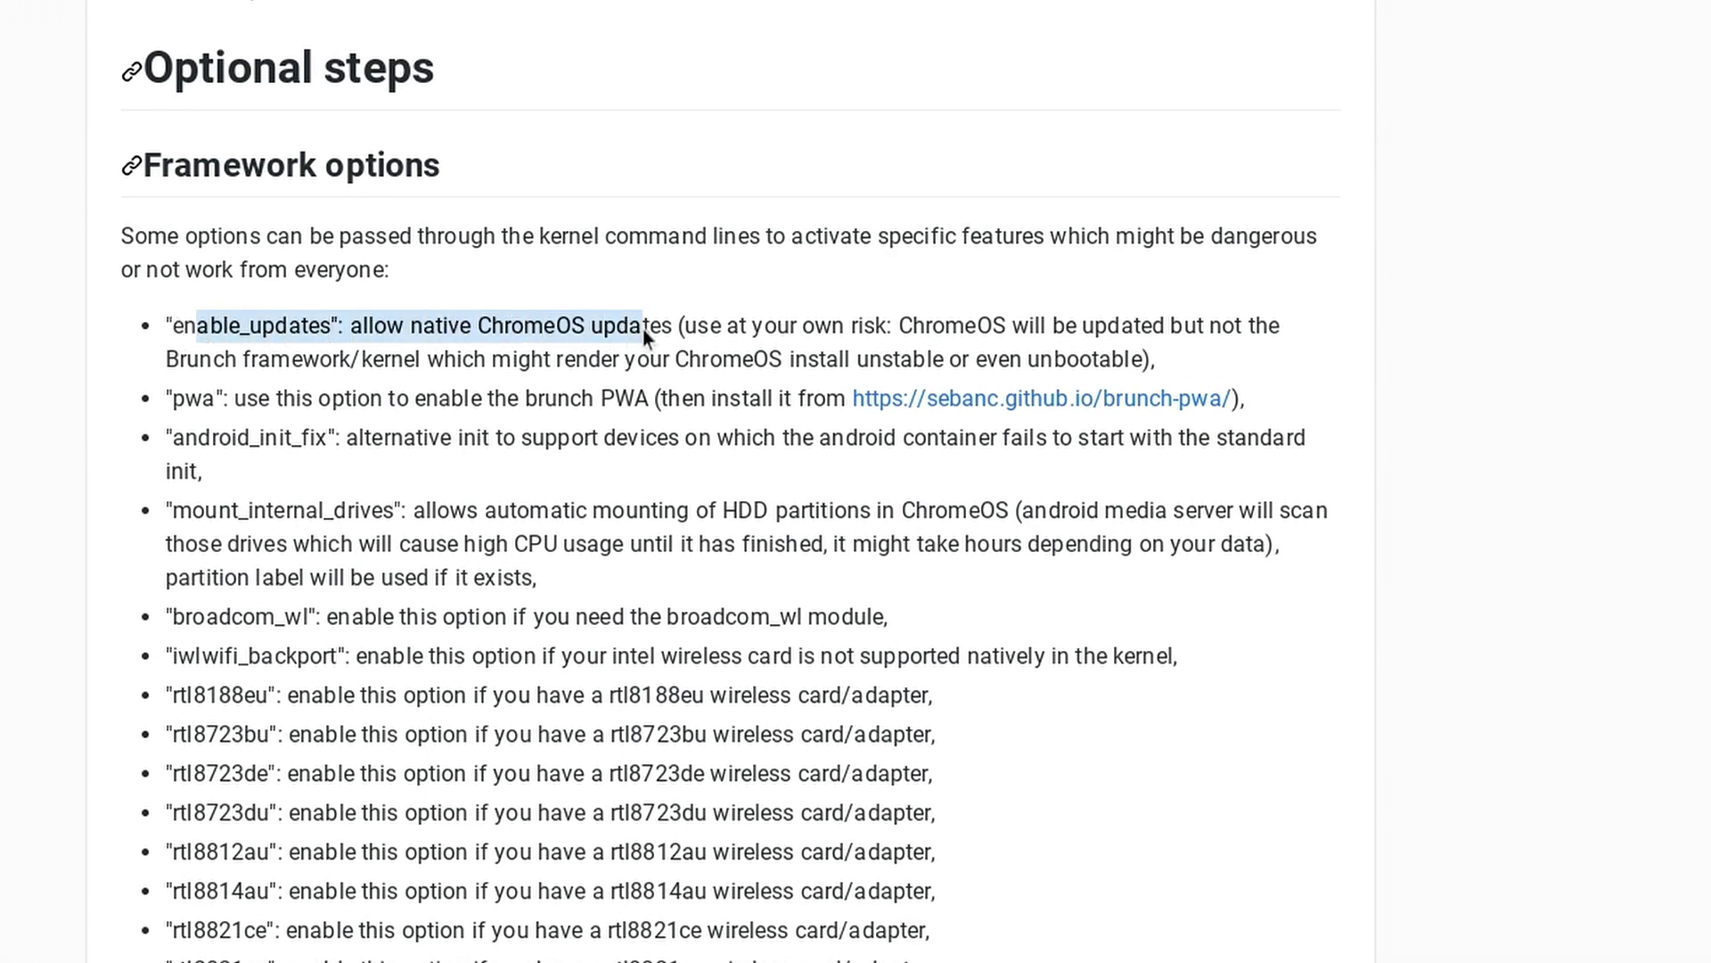
click(667, 326)
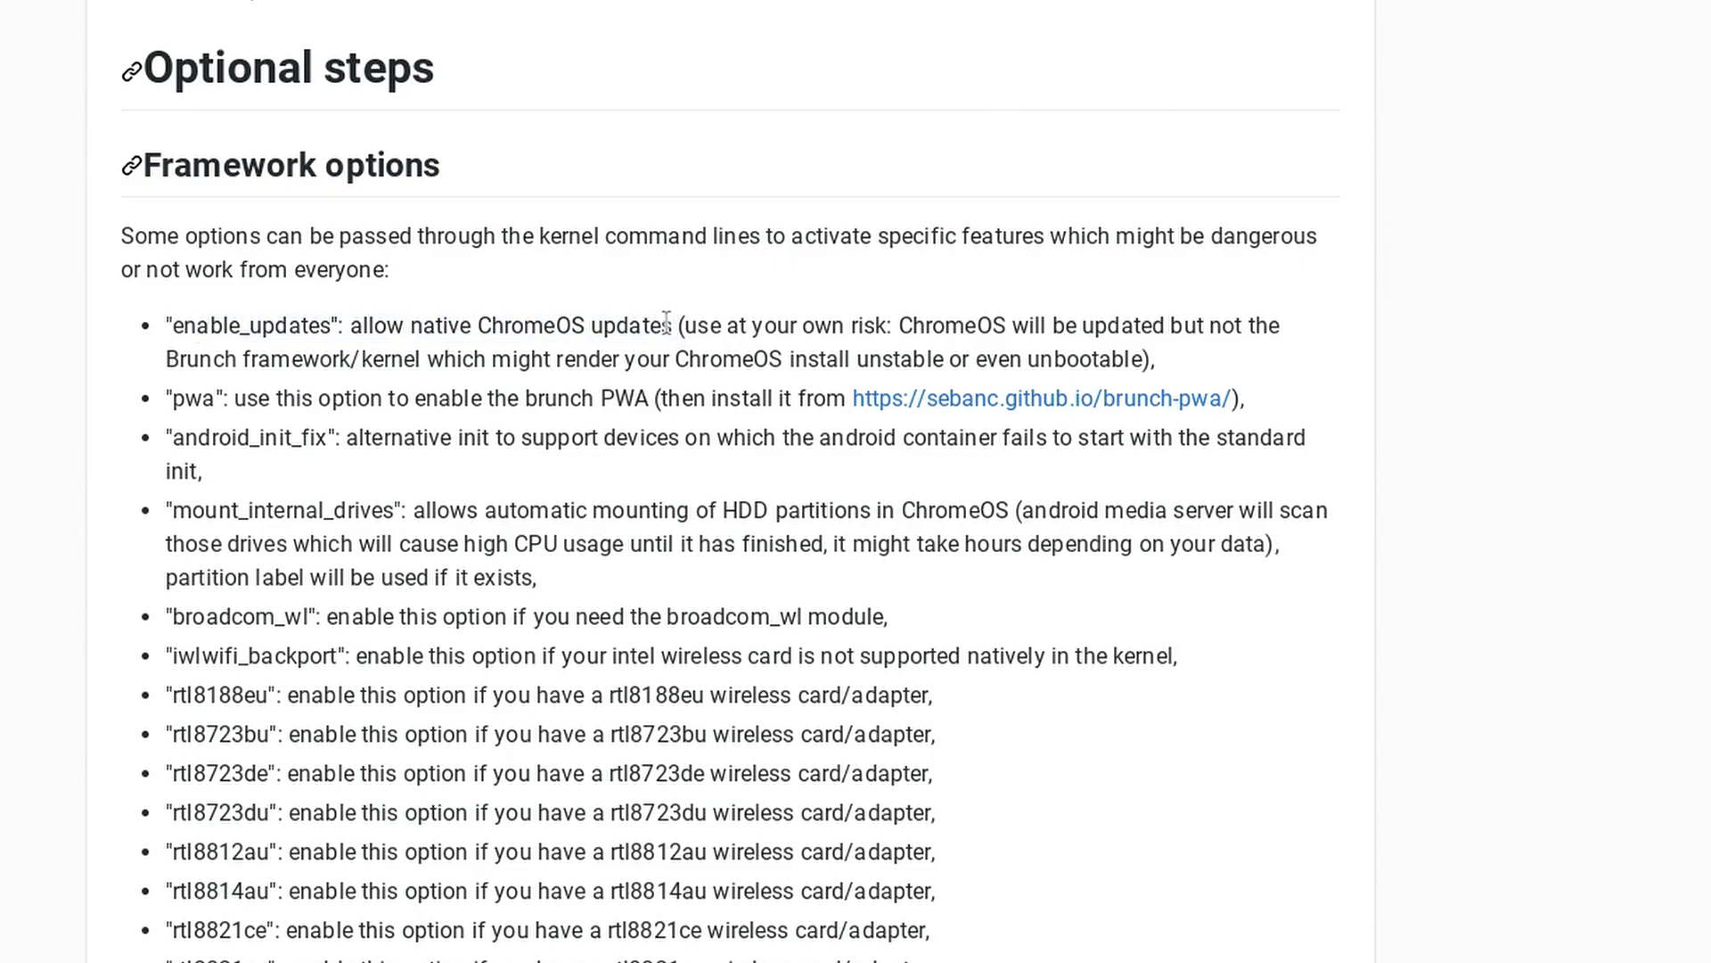
double_click(205, 326)
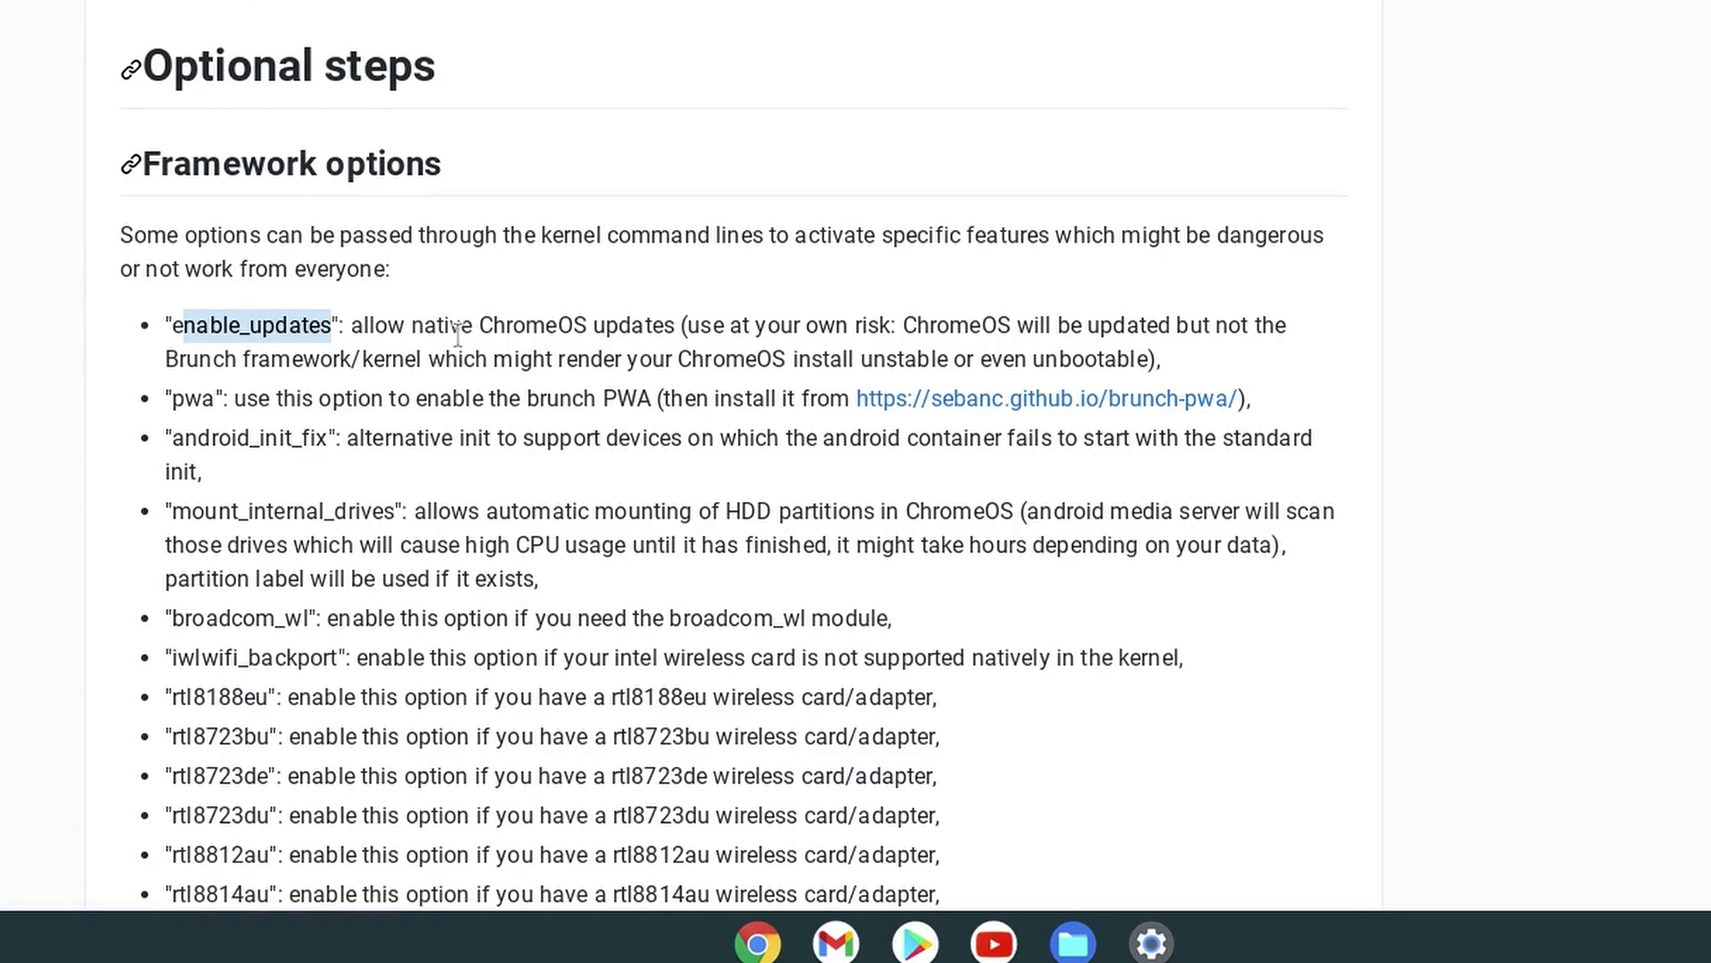
click(457, 334)
drag(701, 334, 1230, 321)
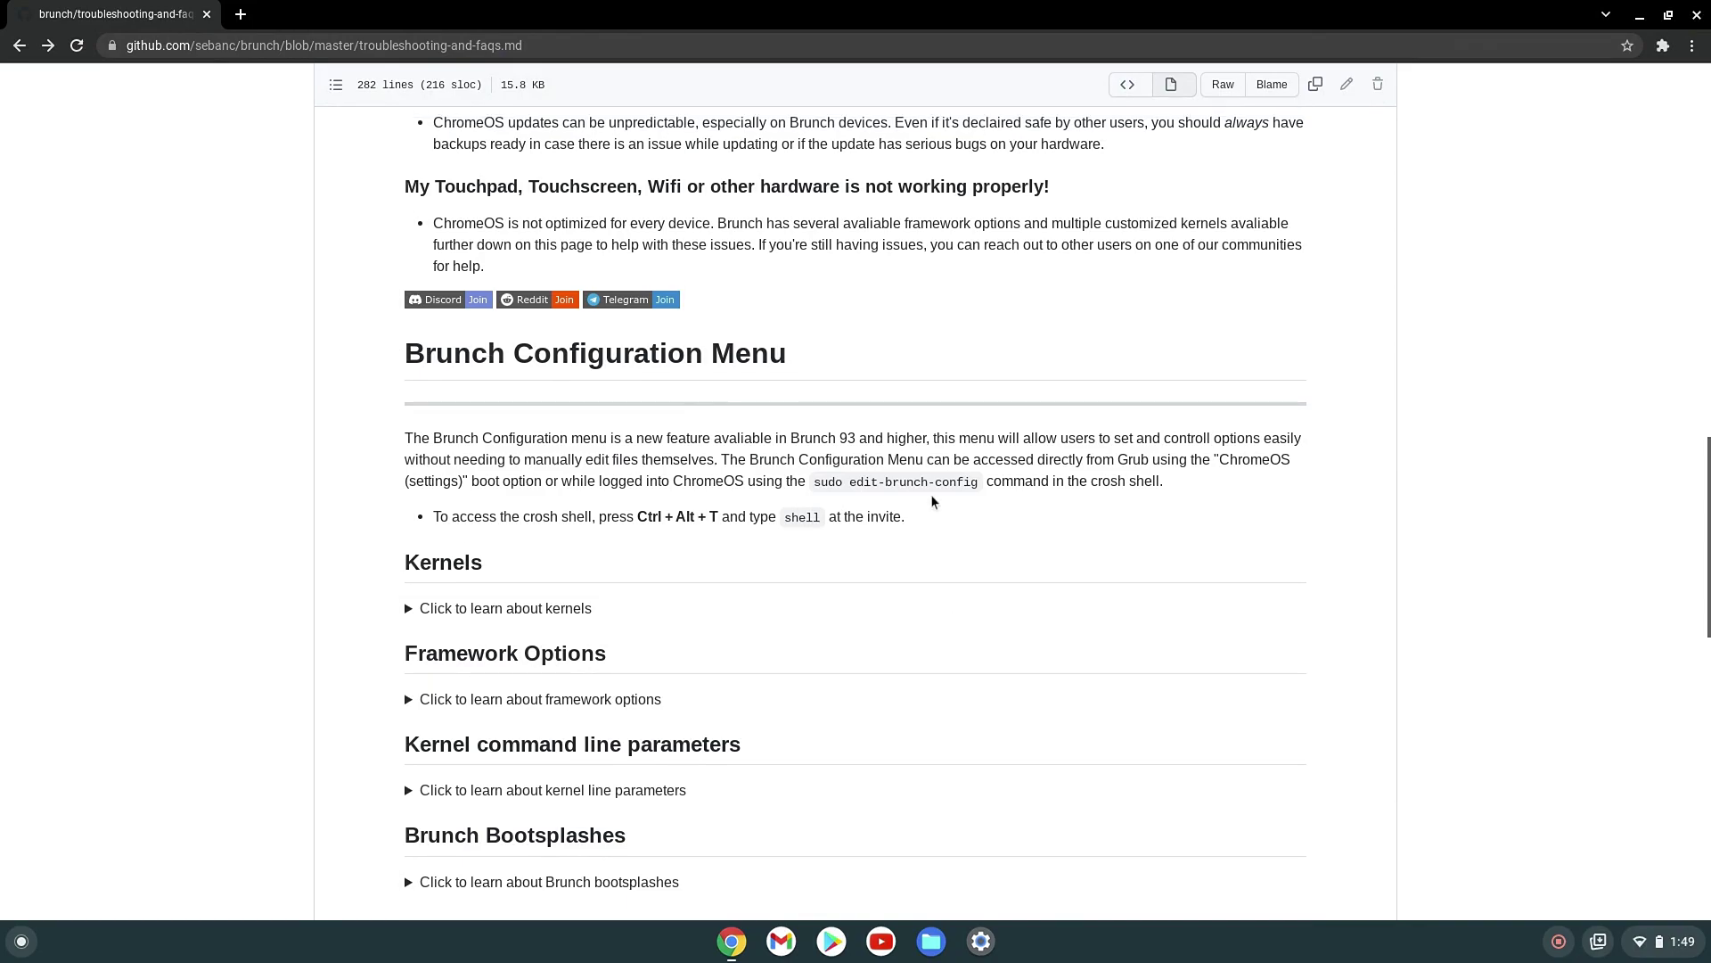
Step: Copy the sudo edit-brunch-config command from the FAQ and switch to the crosh shell
drag(819, 498, 1000, 499)
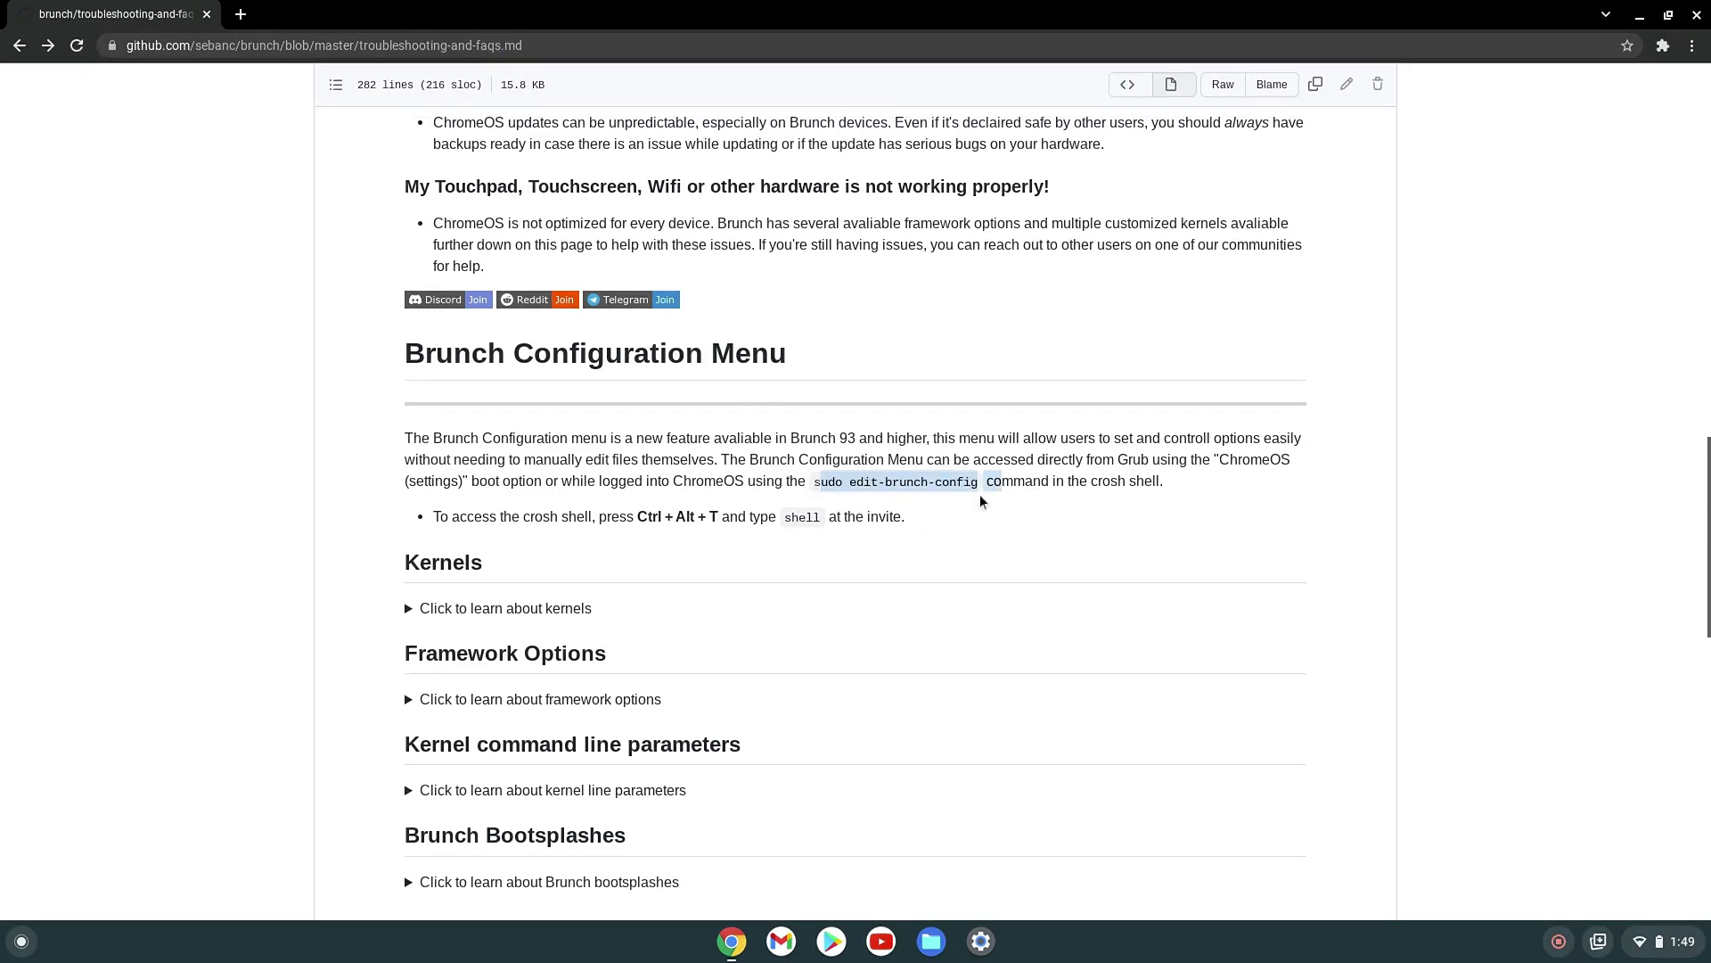
click(980, 501)
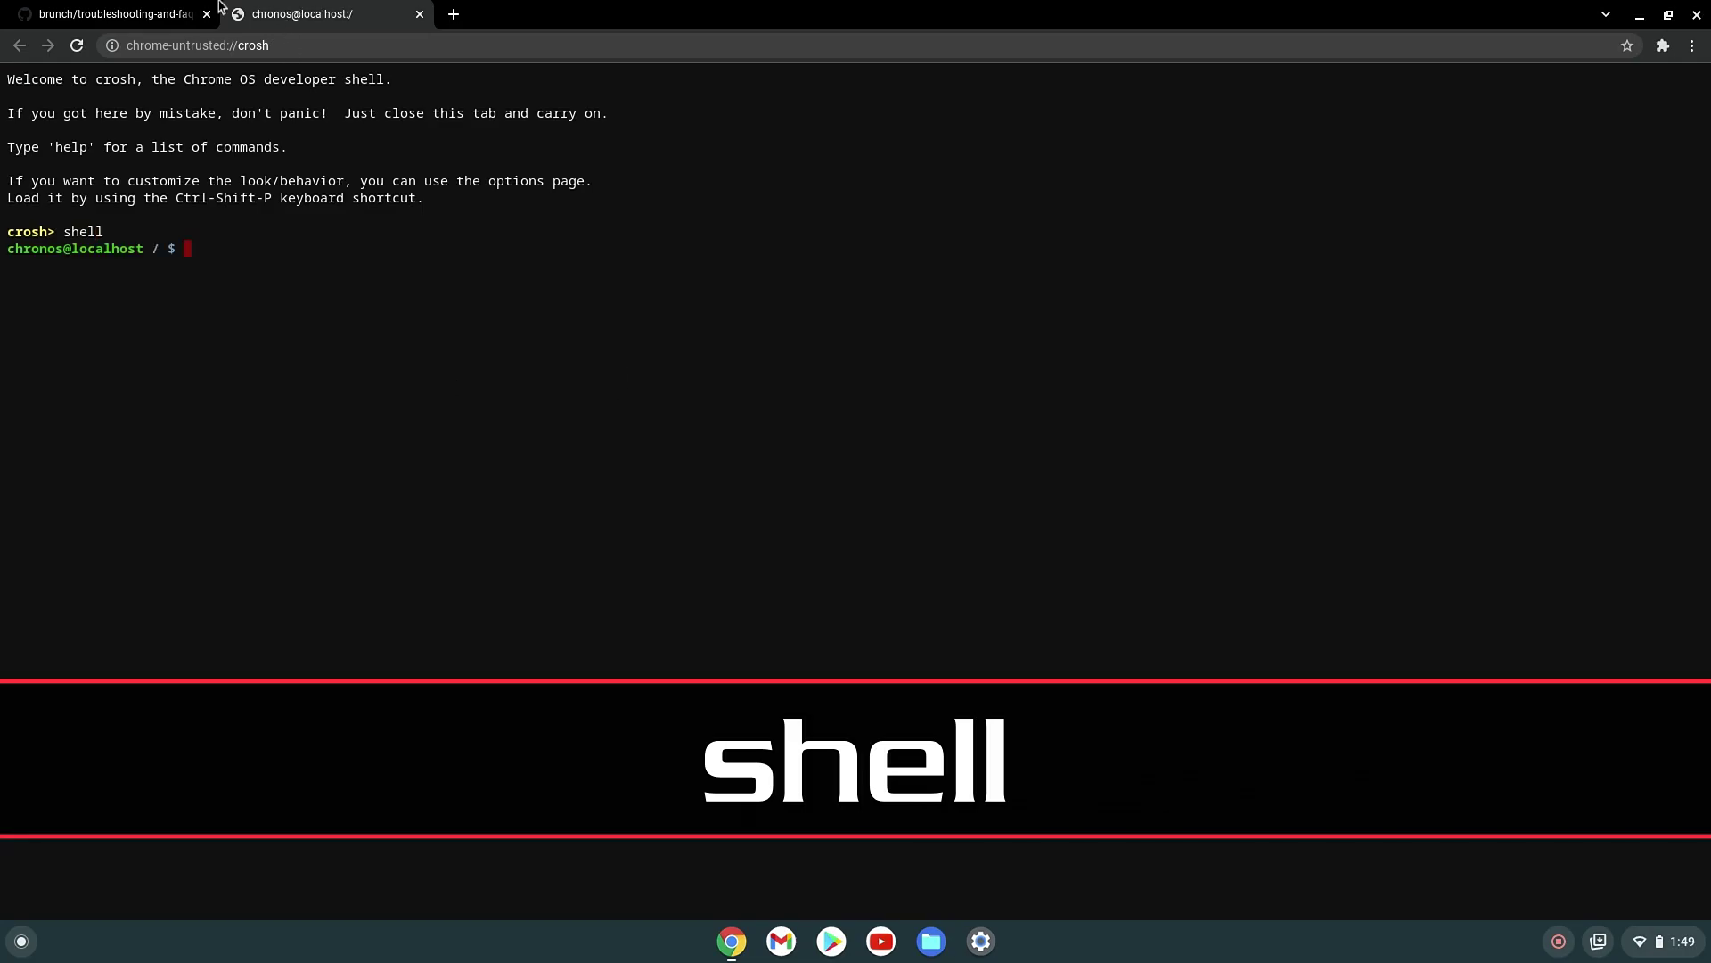
click(124, 14)
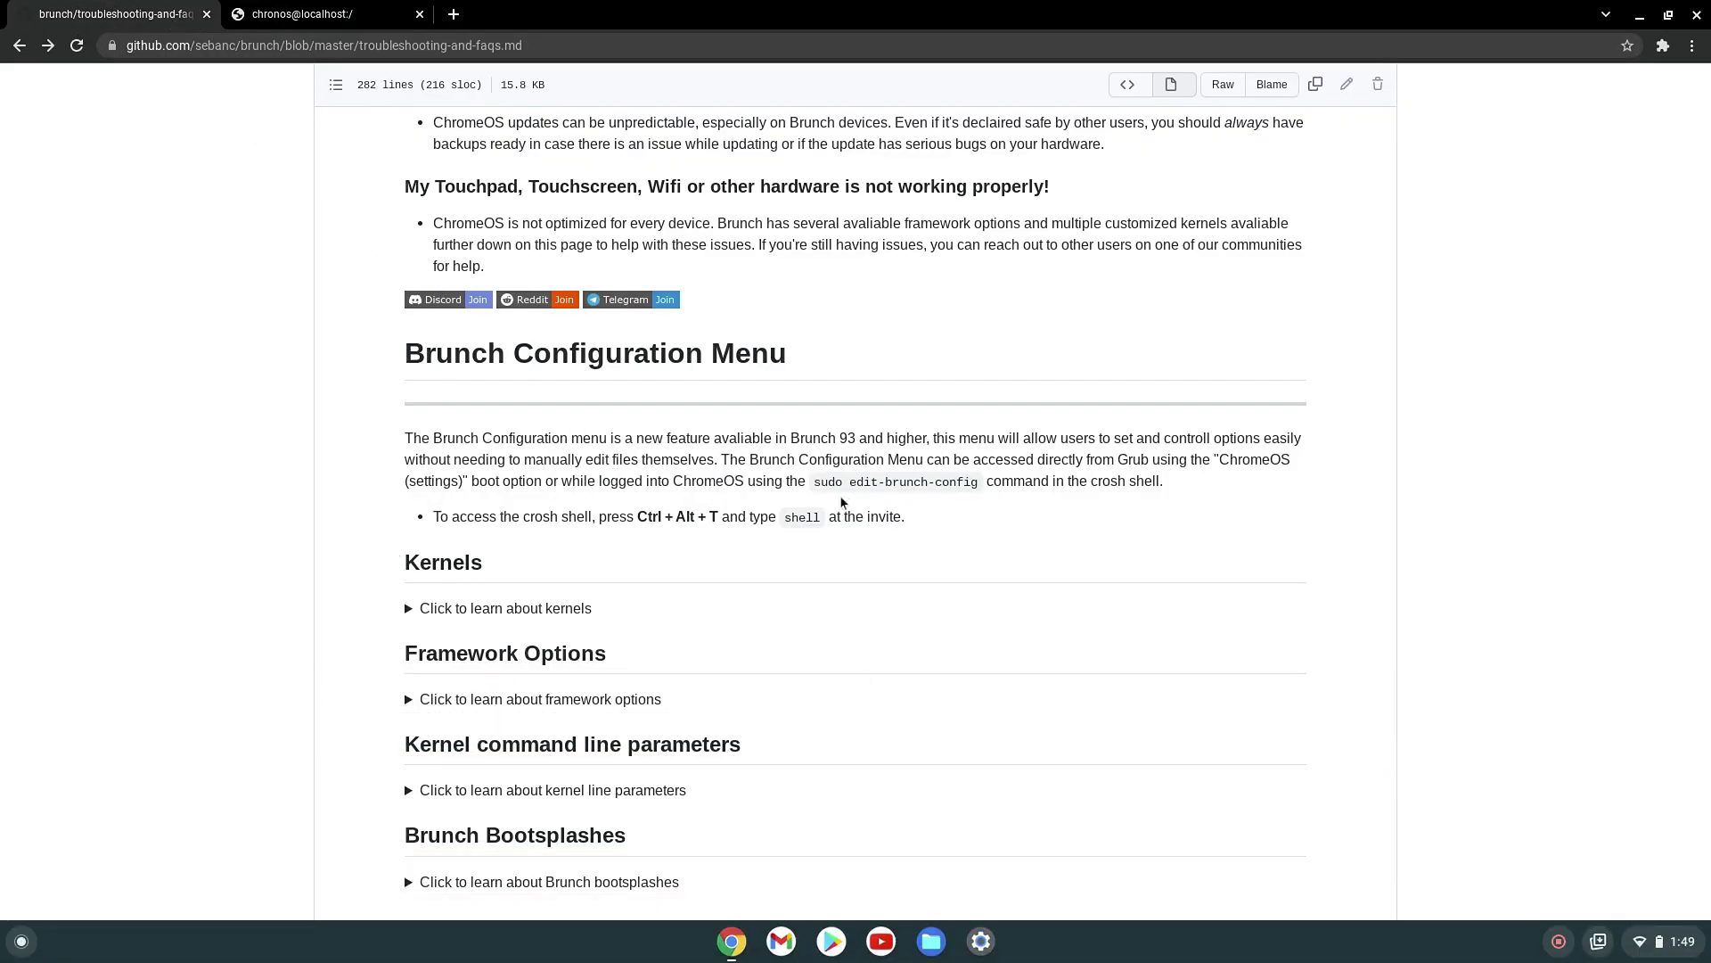
drag(815, 483, 954, 483)
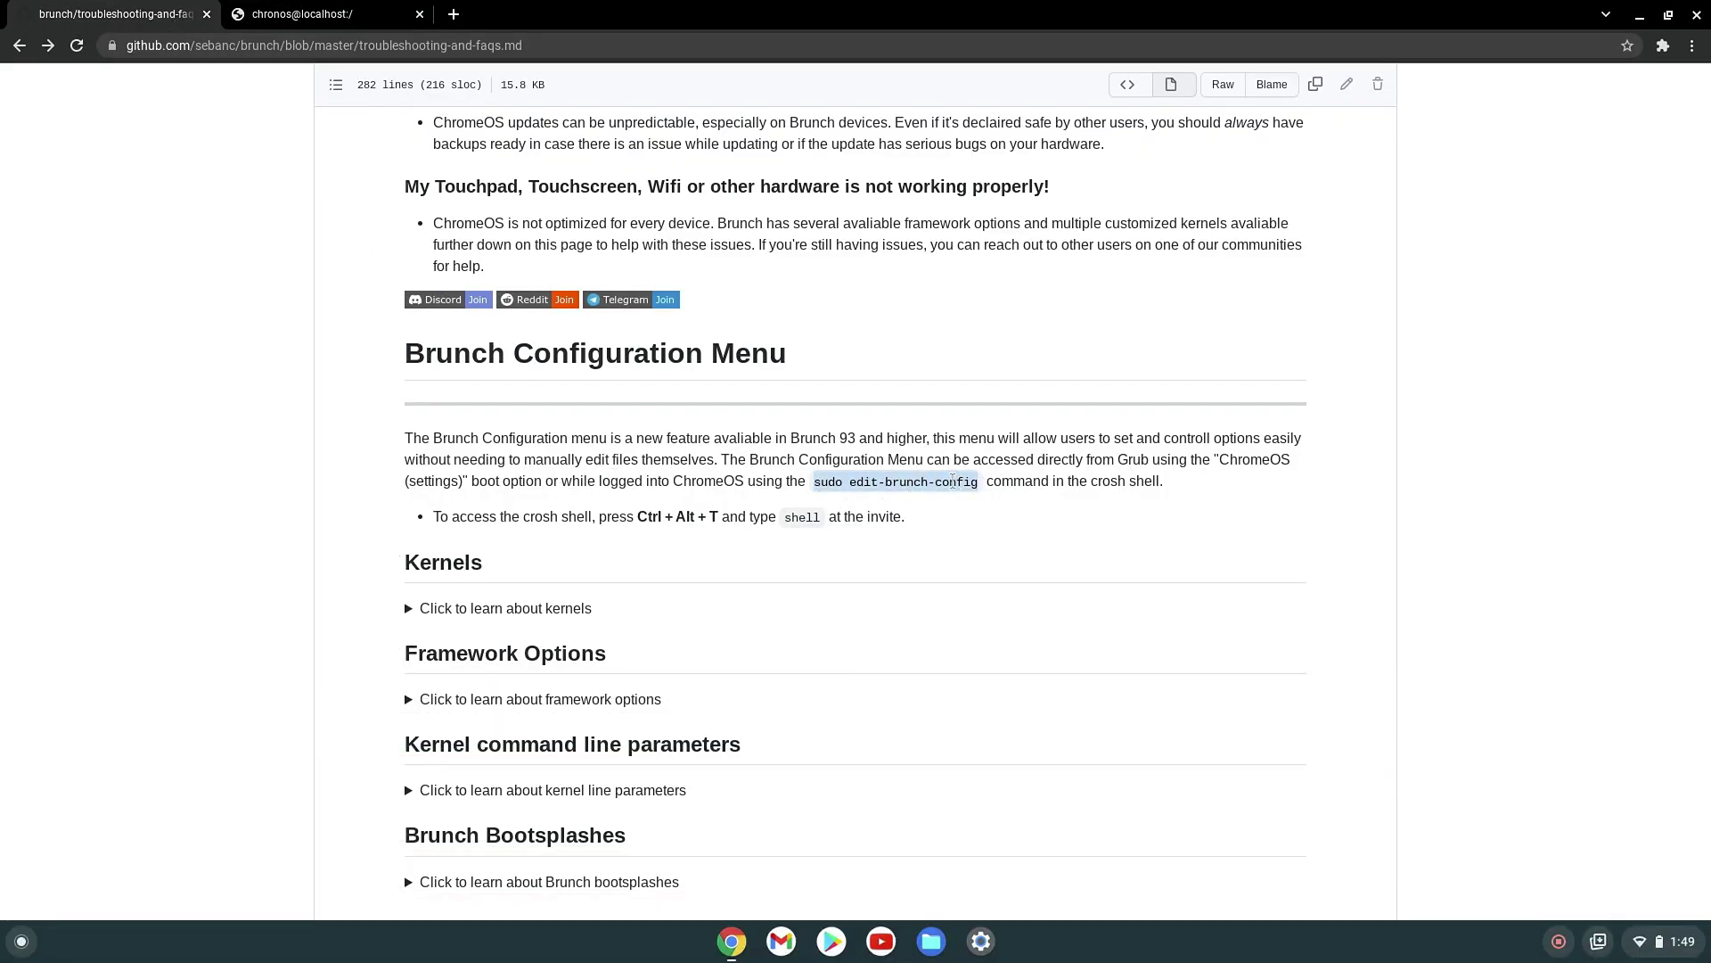
right_click(954, 482)
click(970, 495)
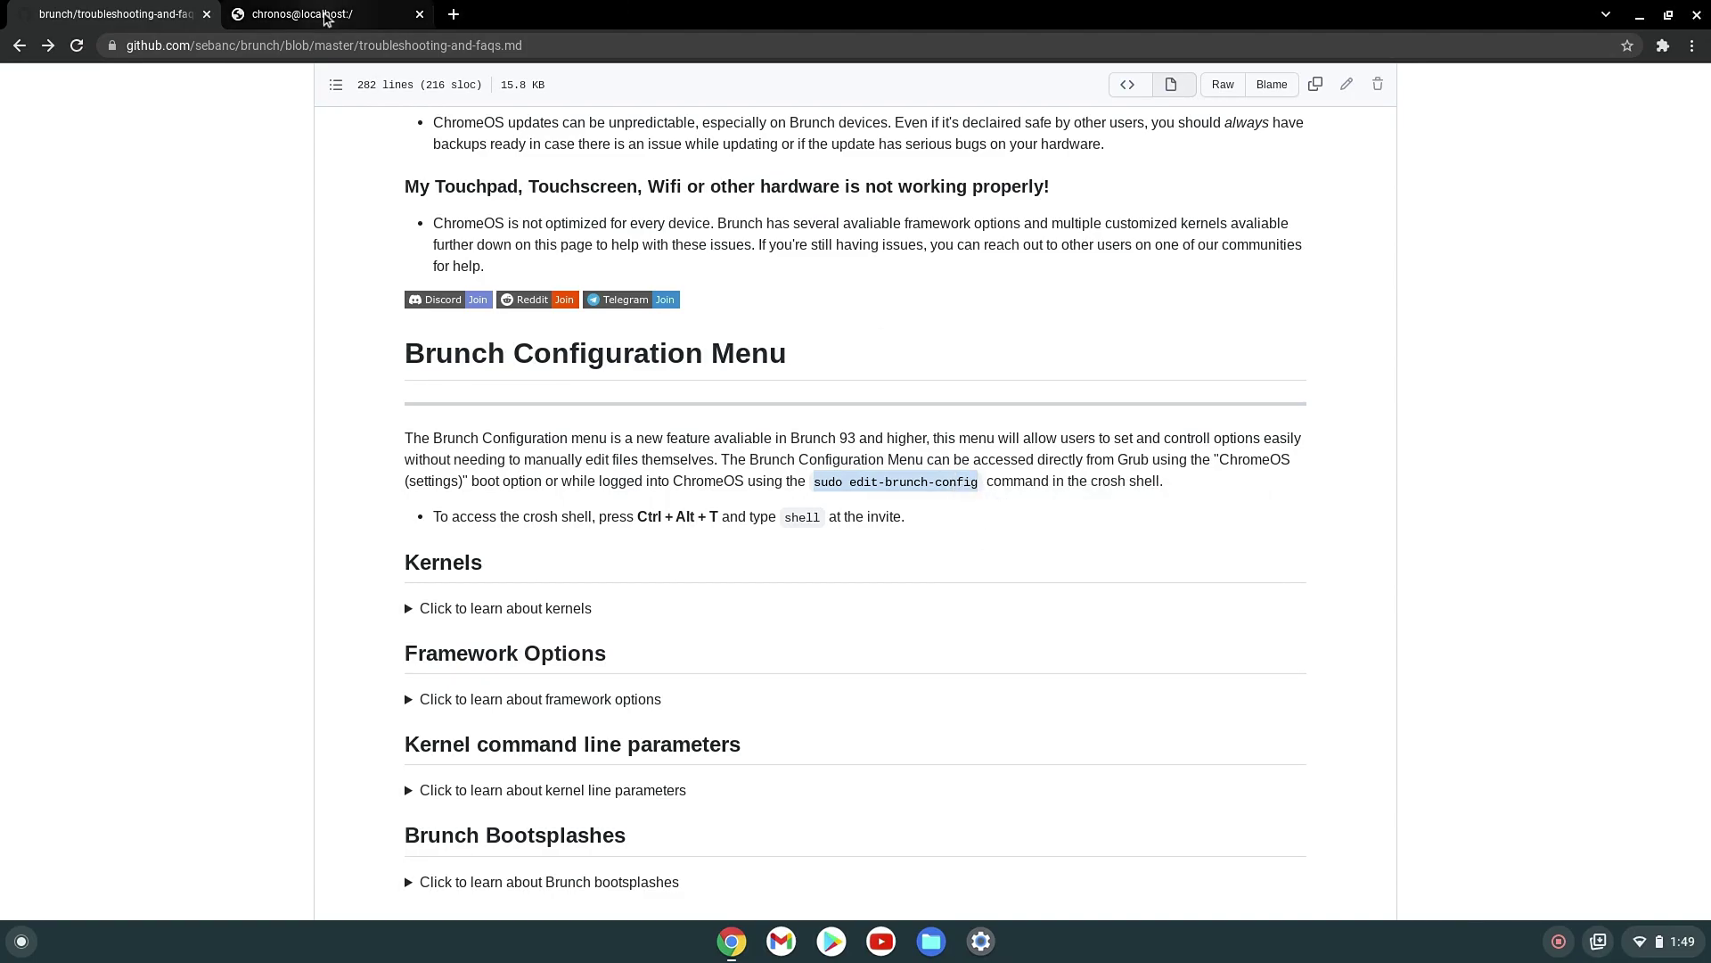
click(325, 15)
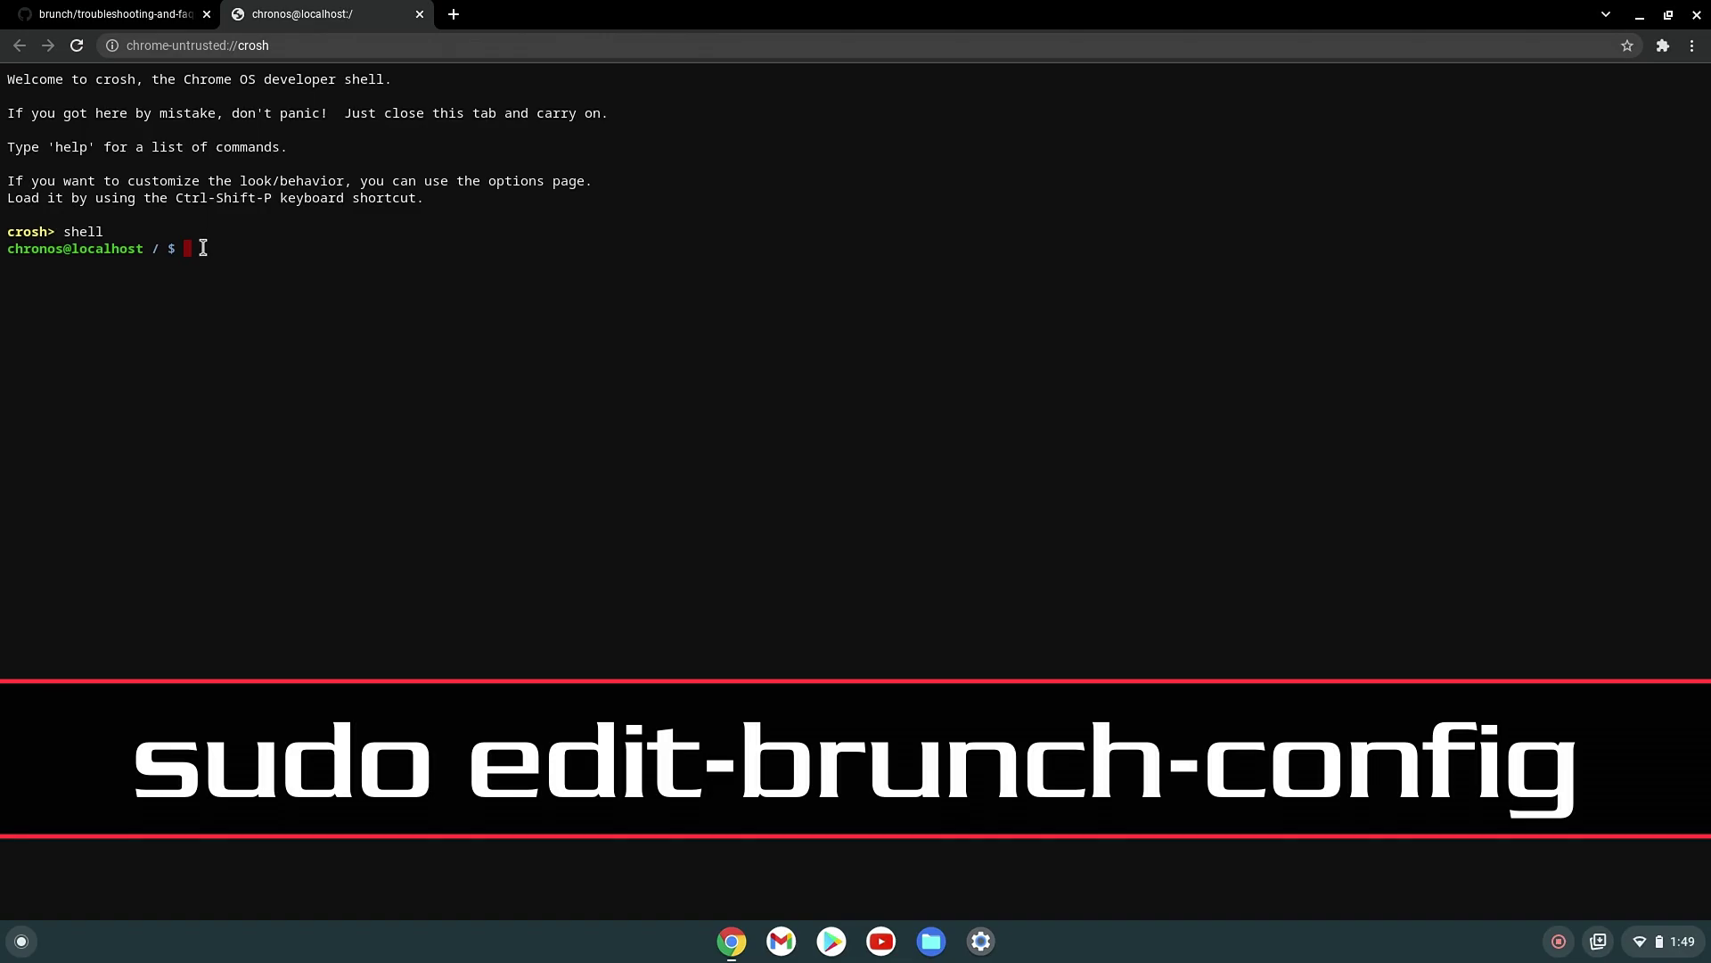
Step: Paste the sudo edit-brunch-config command at the chronos@localhost crosh prompt
key(ctrl+shift+v)
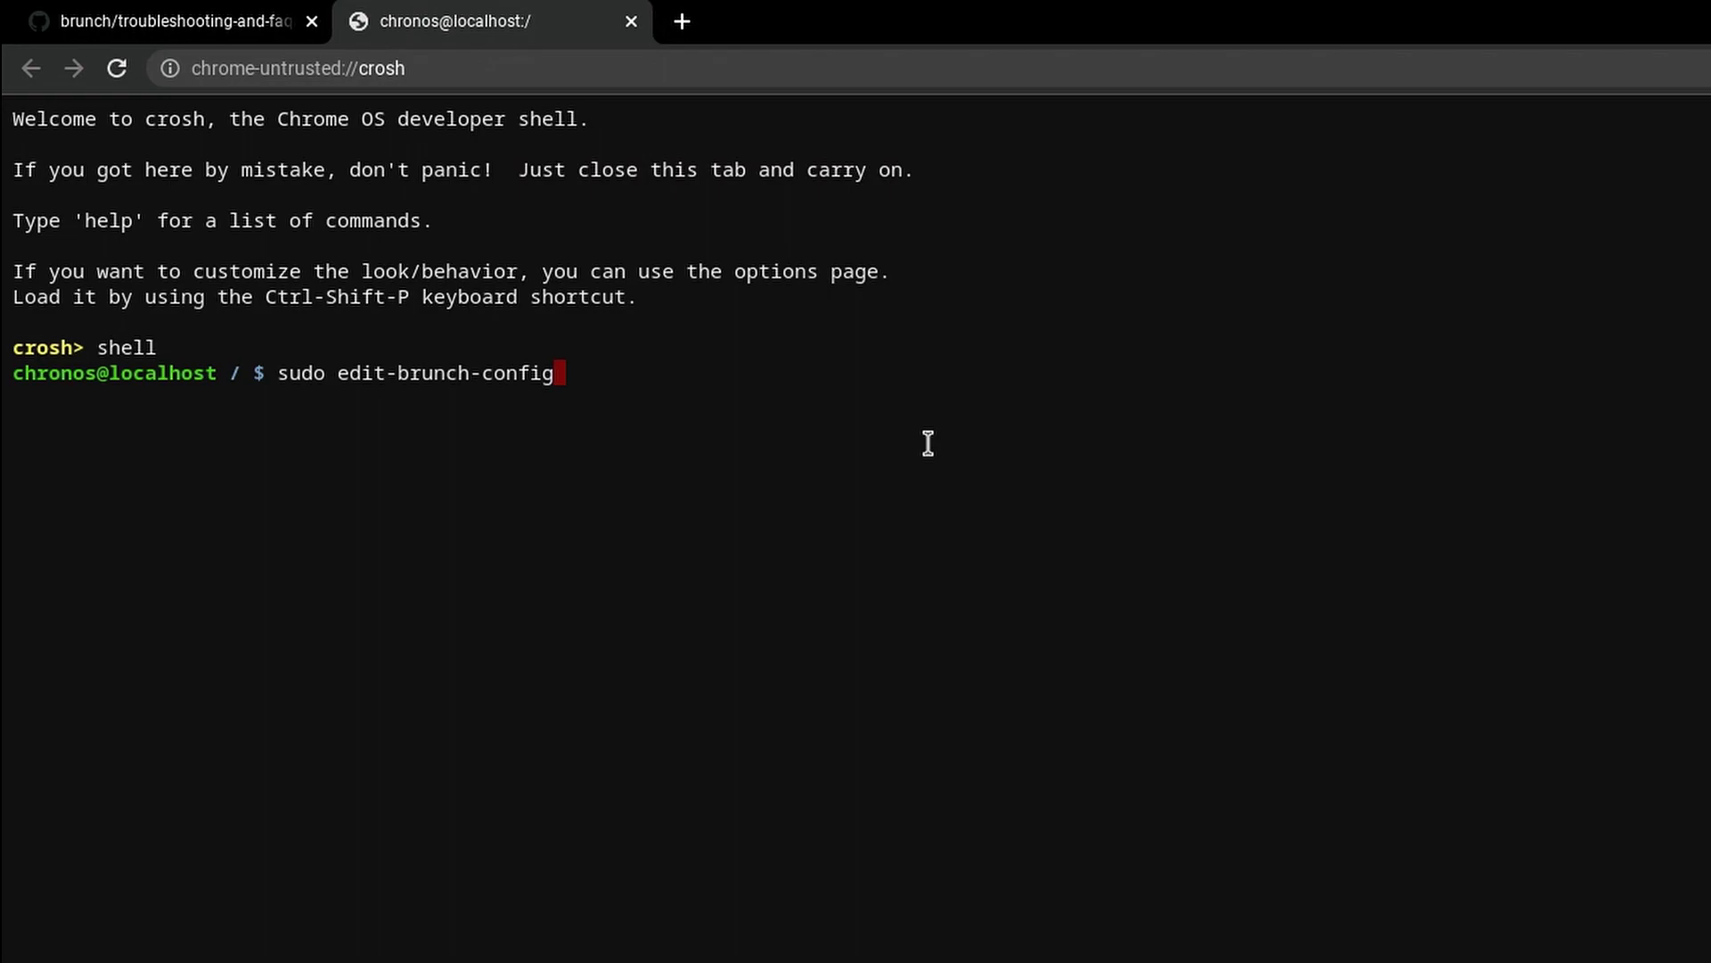
Step: Open grub.cfg with edit-brunch-config and add enable_updates after options= on the ChromeOS entry
key(Return)
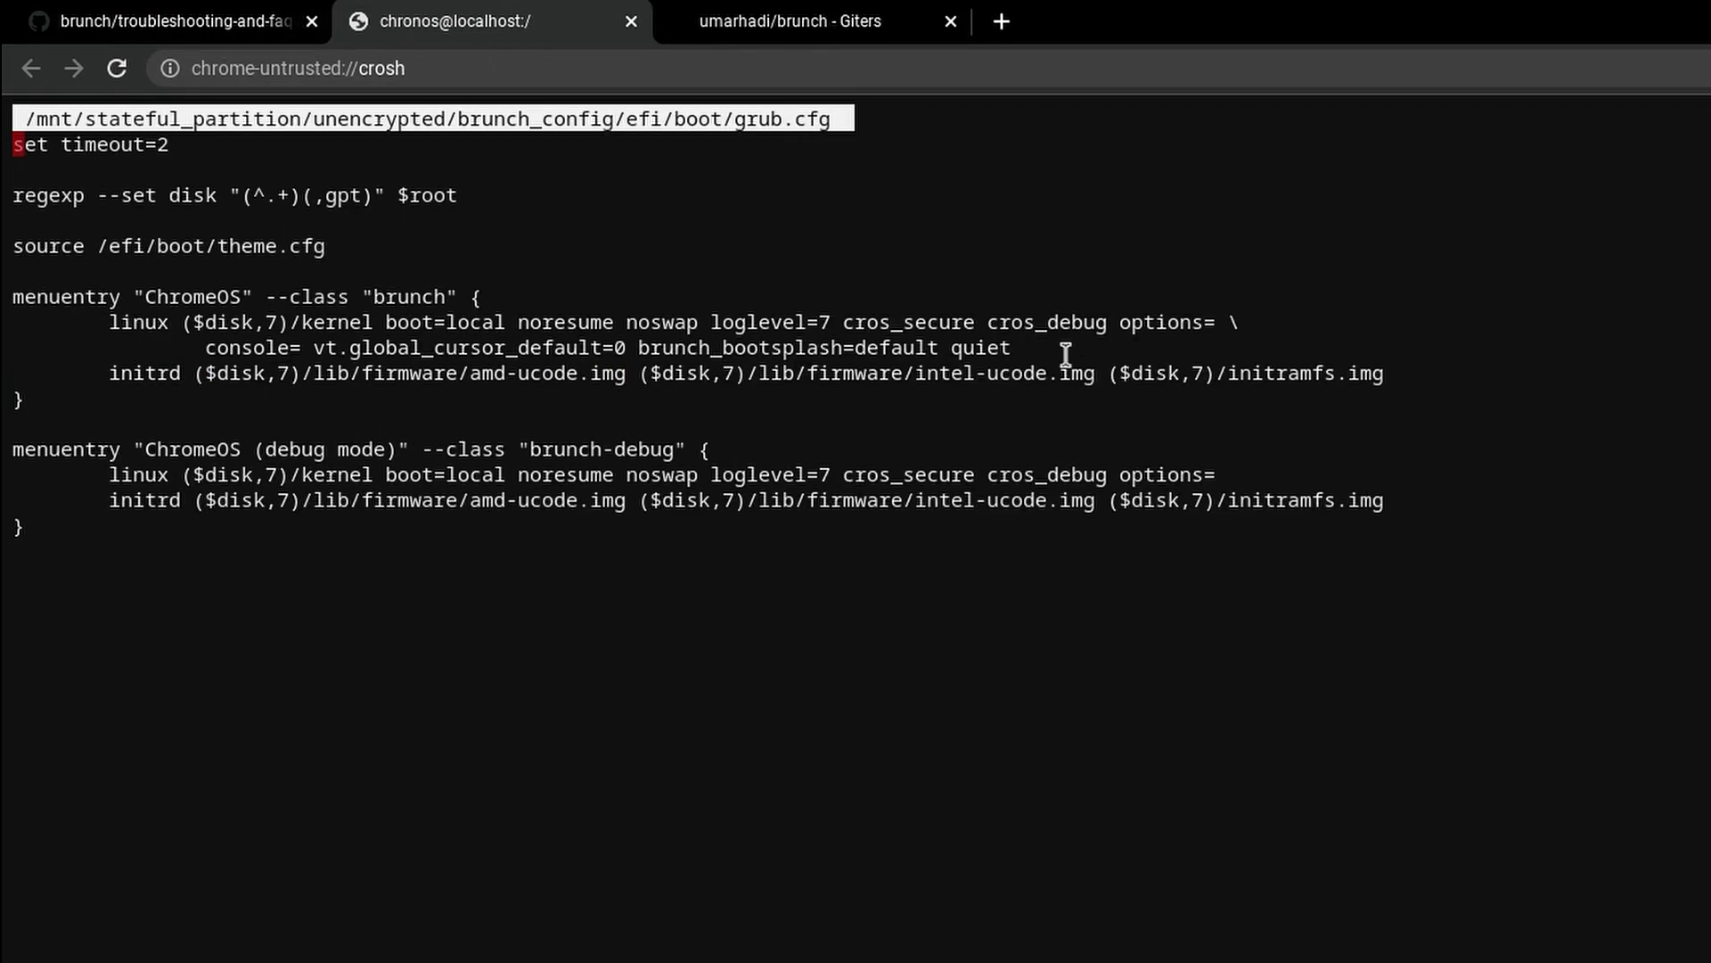
key(Down)
key(Down)
key(Down)
key(Down)
key(Down)
key(Down)
key(Right)
key(Right)
key(Right)
key(Right)
key(Right)
key(Right)
key(Right)
key(Right)
key(Right)
key(Right)
key(Right)
key(Right)
key(Right)
key(Right)
key(Right)
key(Right)
key(Right)
key(Right)
key(Right)
key(Right)
key(Right)
key(Down)
key(Right)
key(Right)
key(Right)
key(Right)
key(Right)
key(Right)
key(Right)
key(Right)
key(Right)
key(Right)
key(Right)
key(Right)
key(Right)
key(Right)
key(Right)
key(Right)
key(Right)
key(Right)
key(Right)
key(Right)
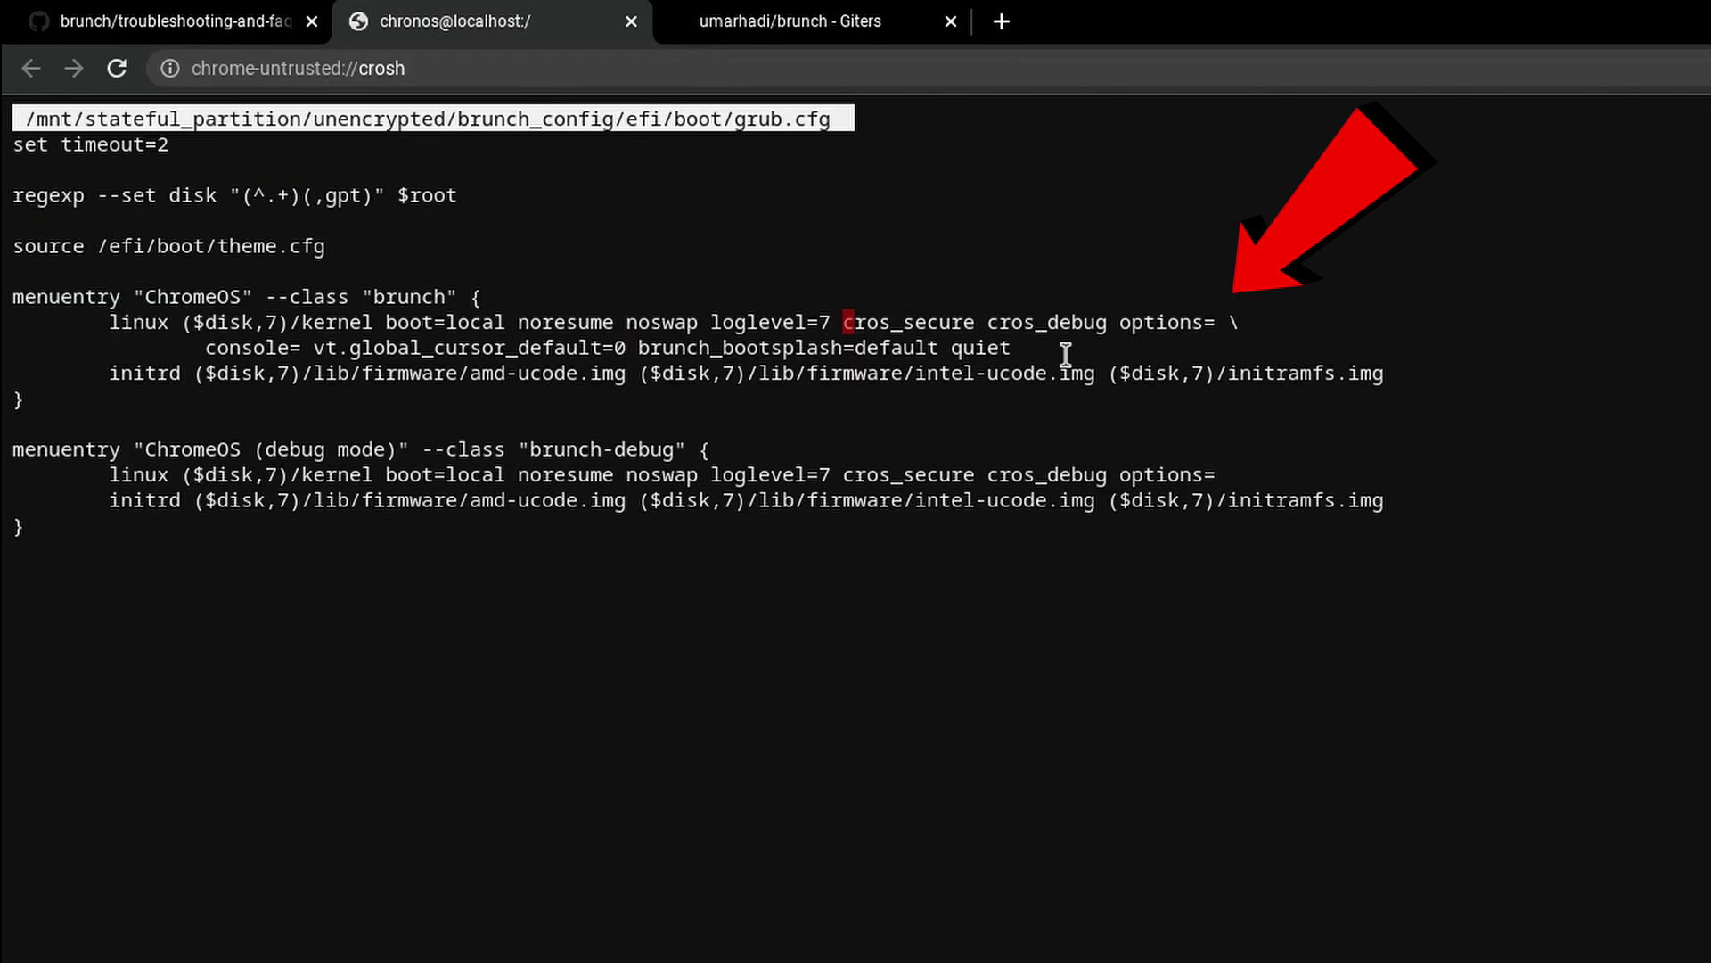
key(Right)
key(Right)
key(Right)
key(Right)
key(Right)
key(Right)
key(Right)
key(Right)
key(Right)
key(Right)
key(Right)
key(Right)
key(Right)
key(Right)
key(Right)
key(Right)
key(Right)
key(Right)
key(Right)
key(Right)
text(enable_updates)
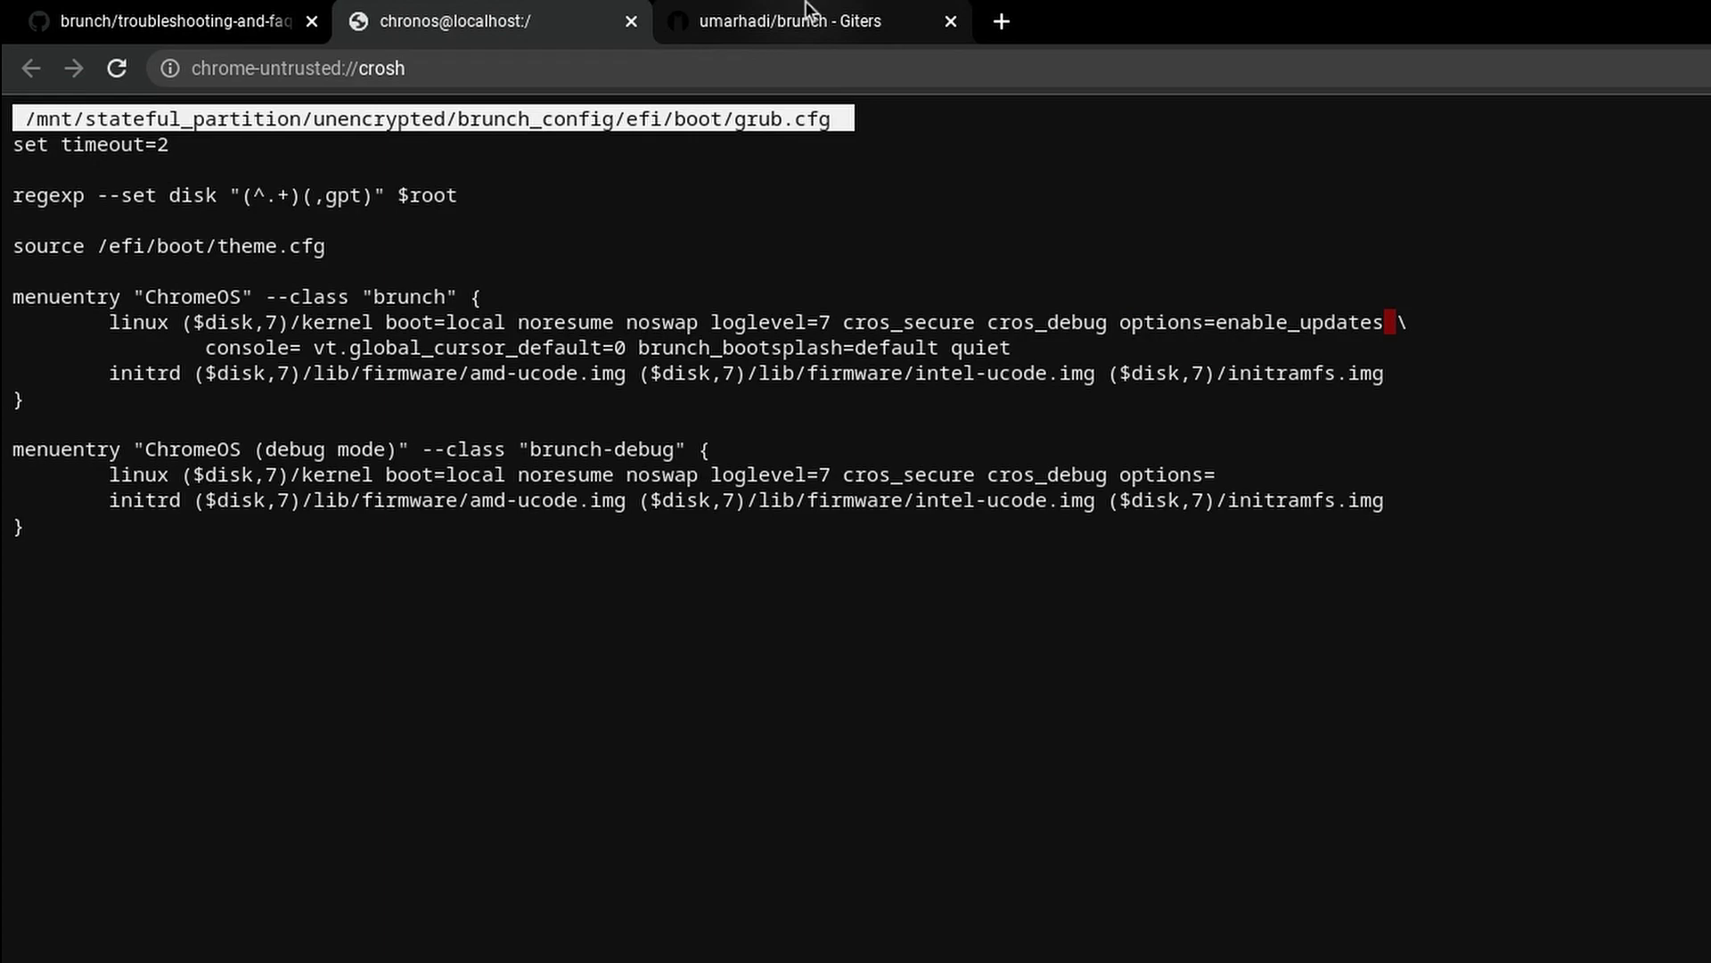
Step: Save grub.cfg under its existing name and exit the editor
key(ctrl+o)
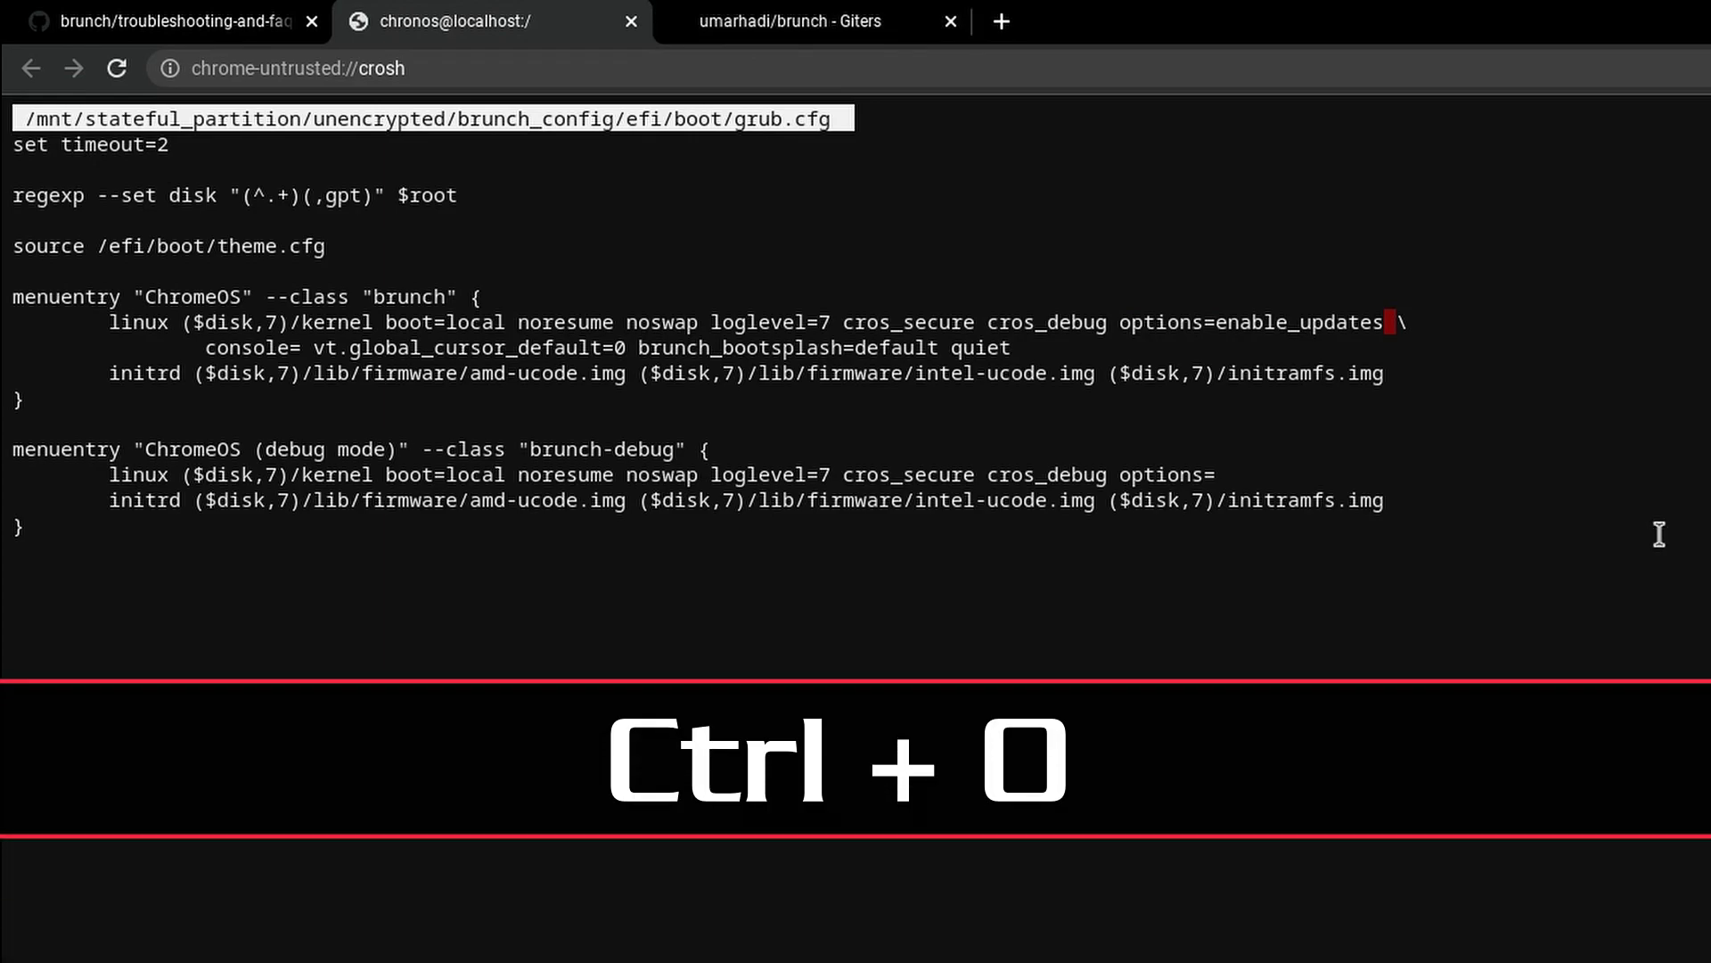
key(Return)
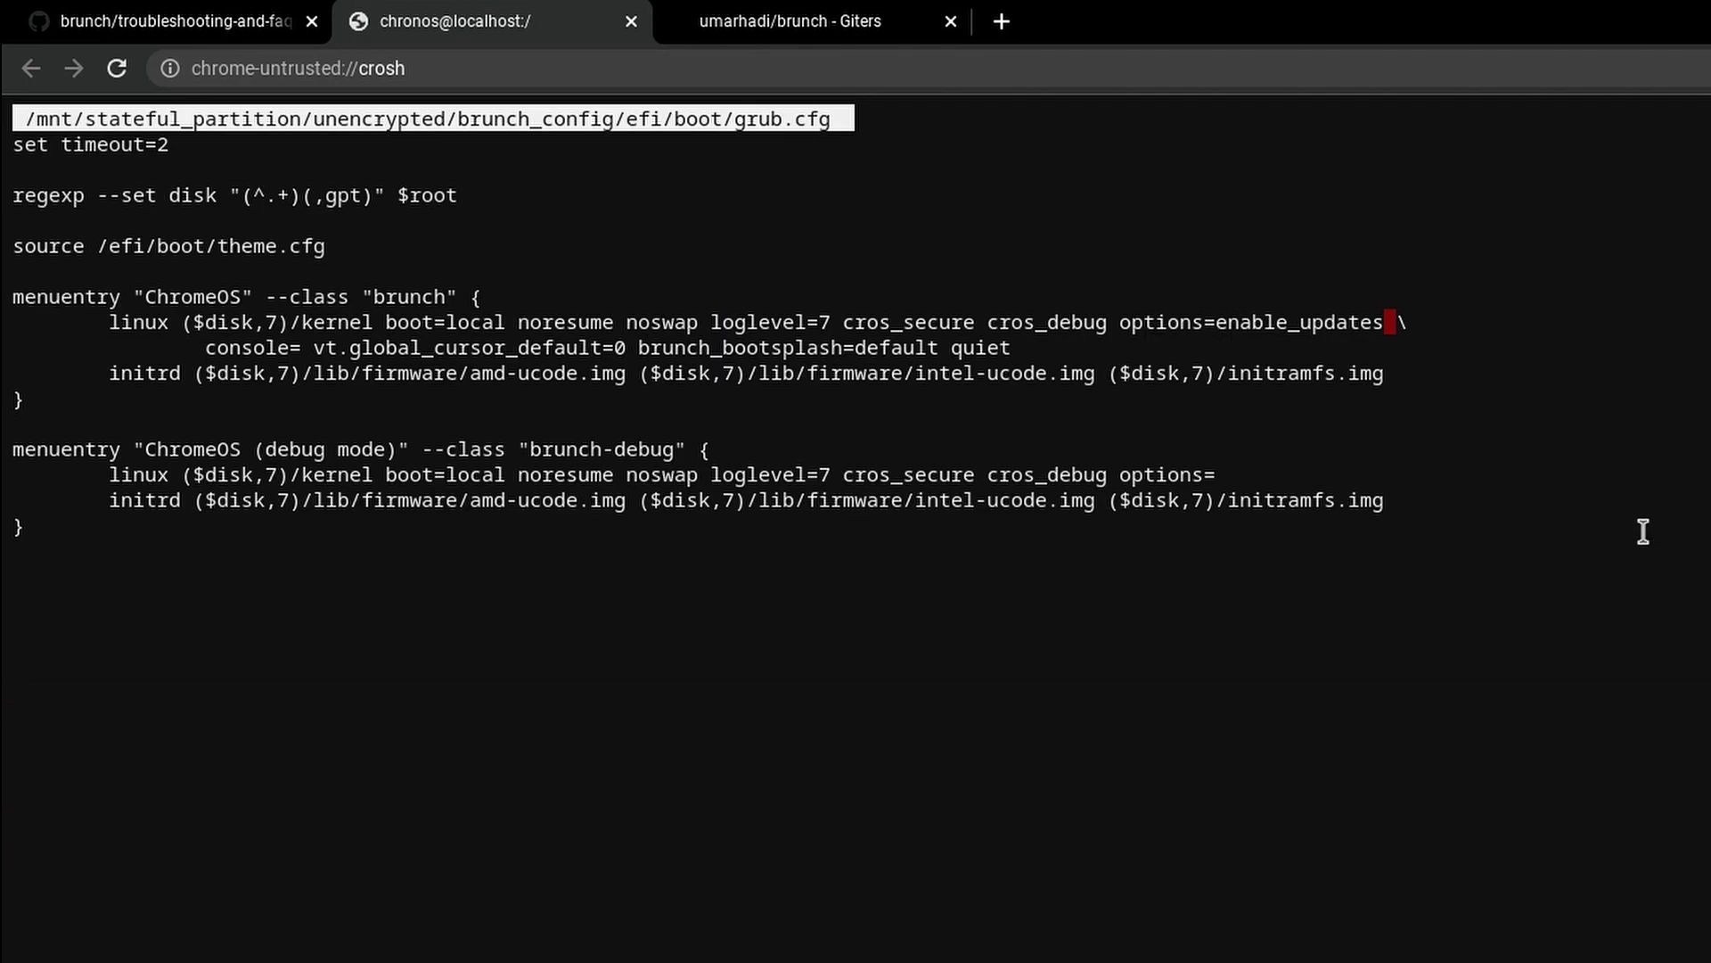
key(ctrl+x)
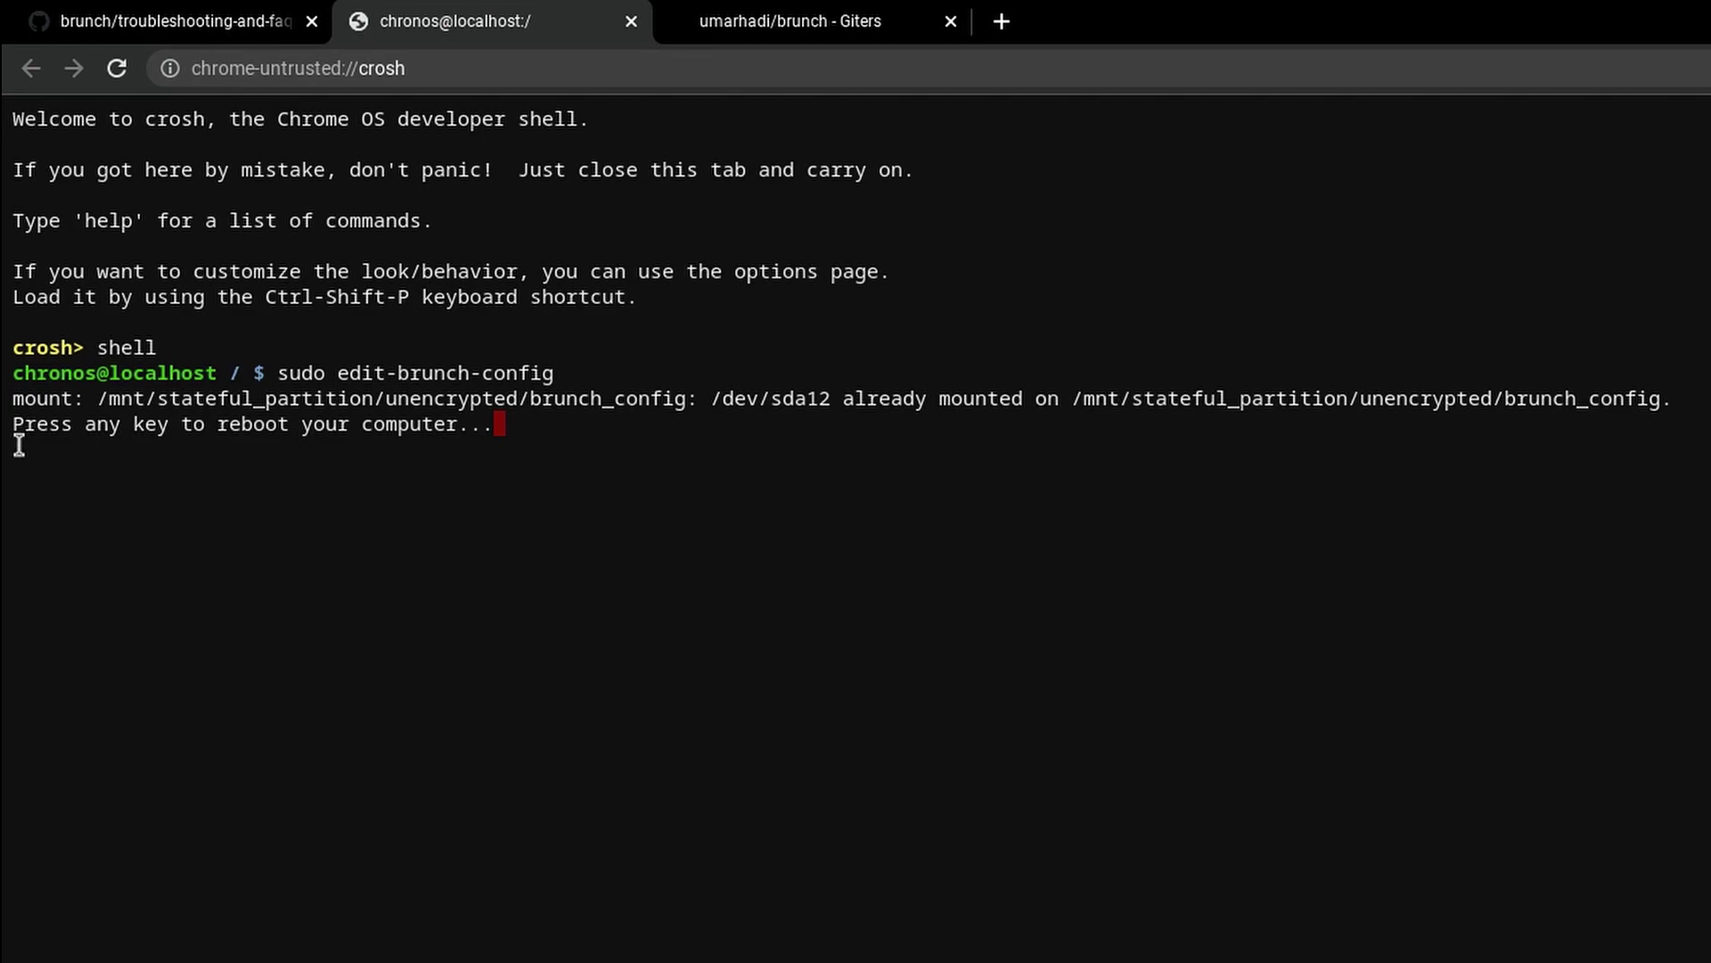
Step: Answer the reboot prompt so ChromeOS restarts with enable_updates applied
key(Return)
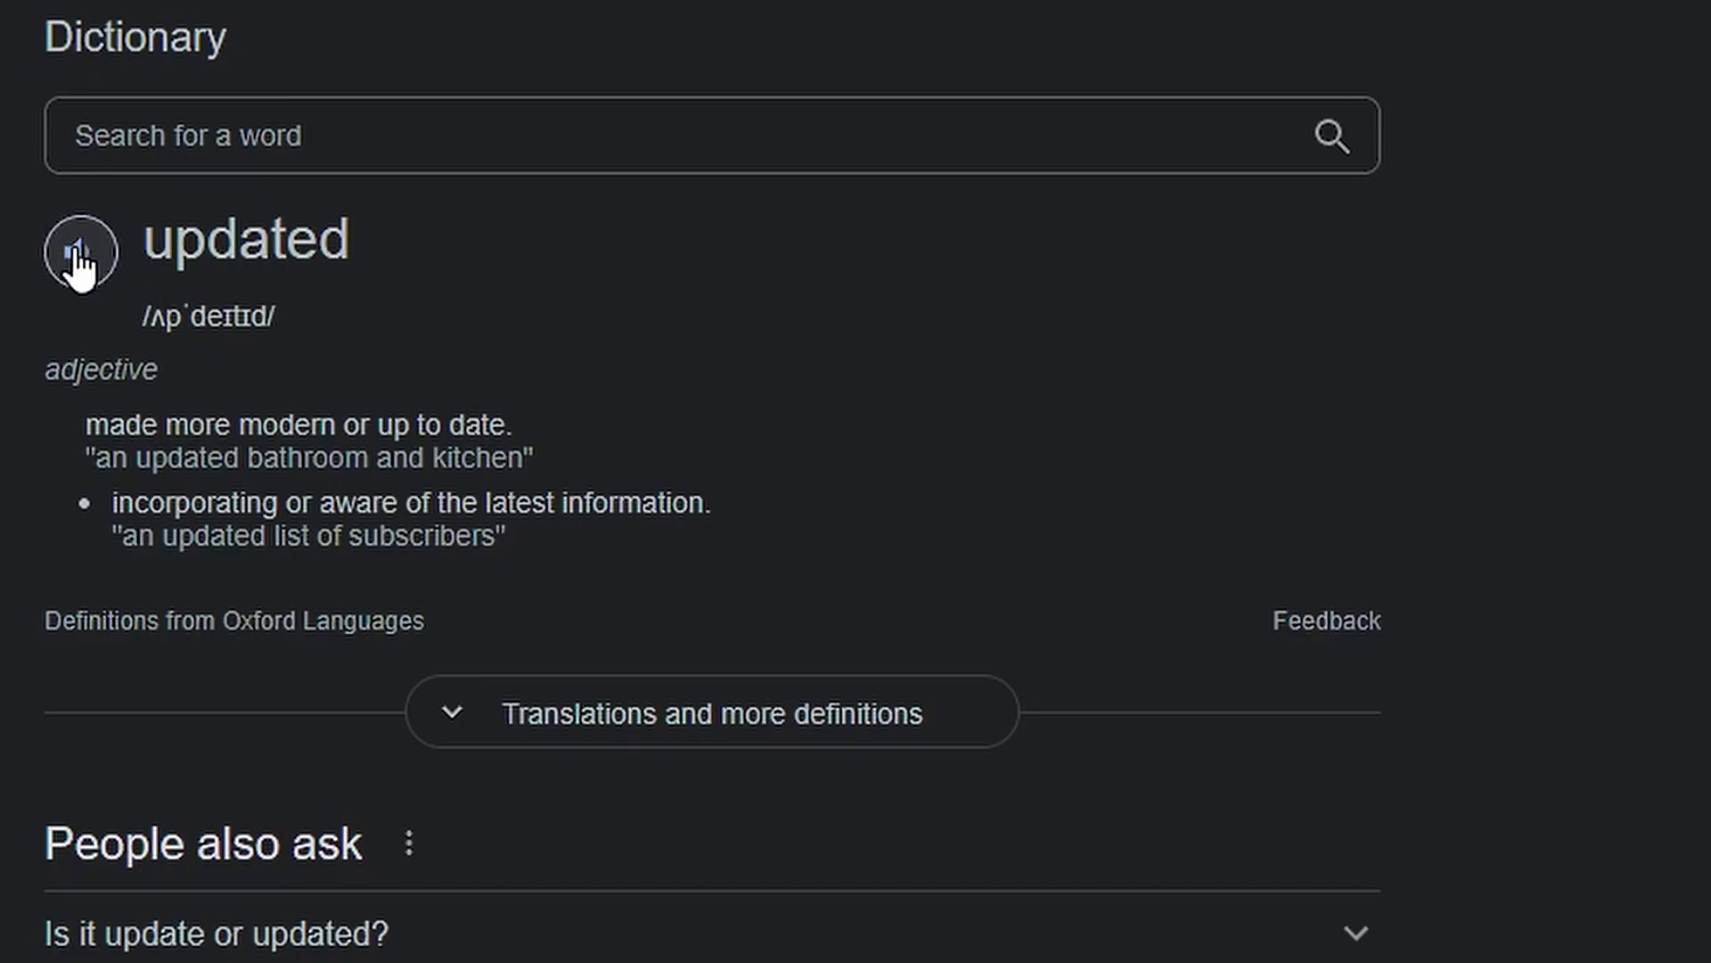
Step: Expand the launcher to the full app grid showing Settings, Explore, Calculator and Web Store
click(78, 251)
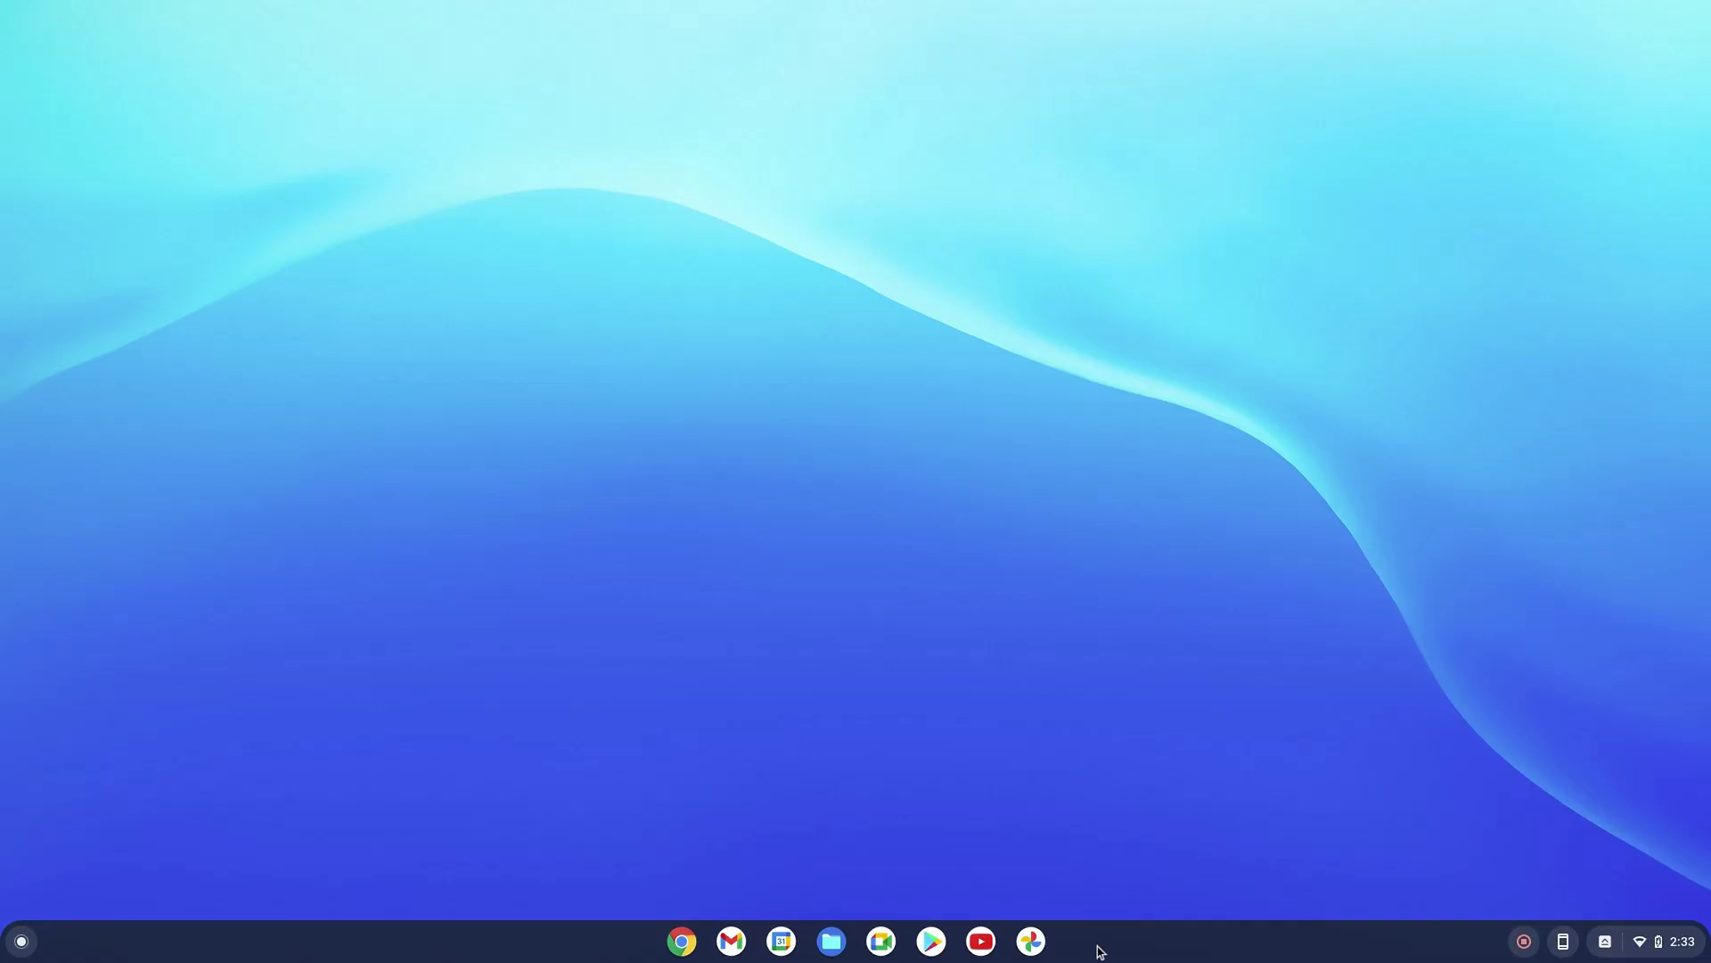
drag(1100, 947, 1230, 806)
click(1174, 438)
key(super)
drag(1291, 847, 1399, 500)
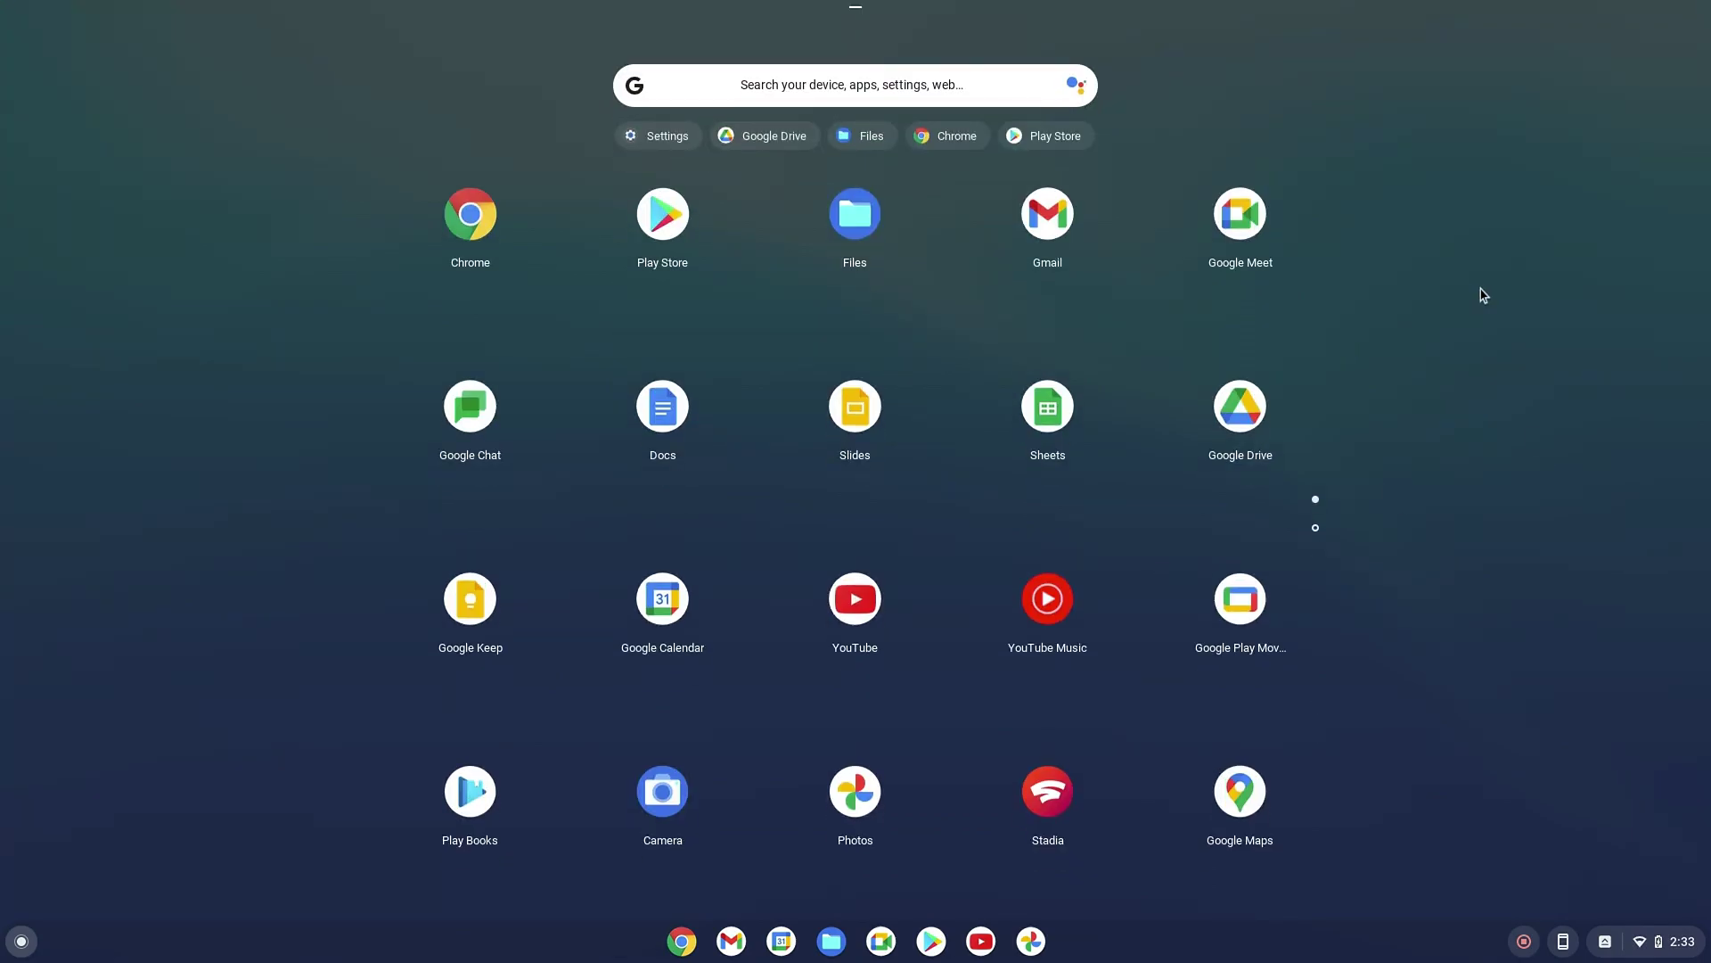
scroll(1431, 490, down, 1)
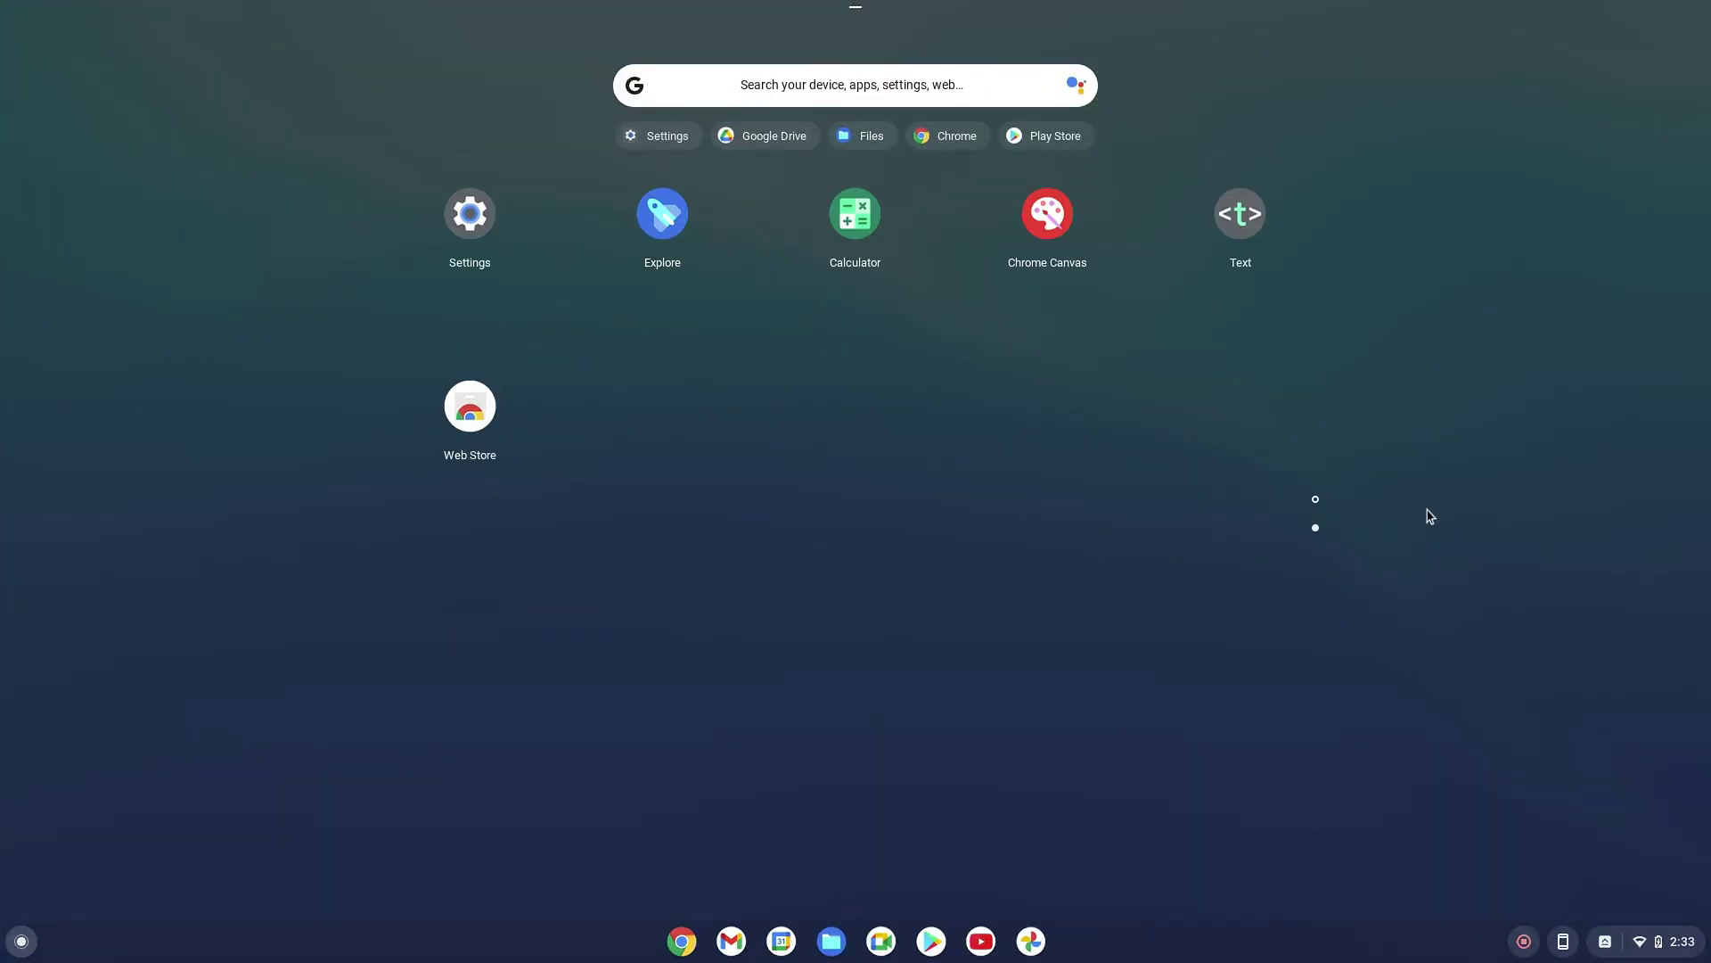
click(1259, 659)
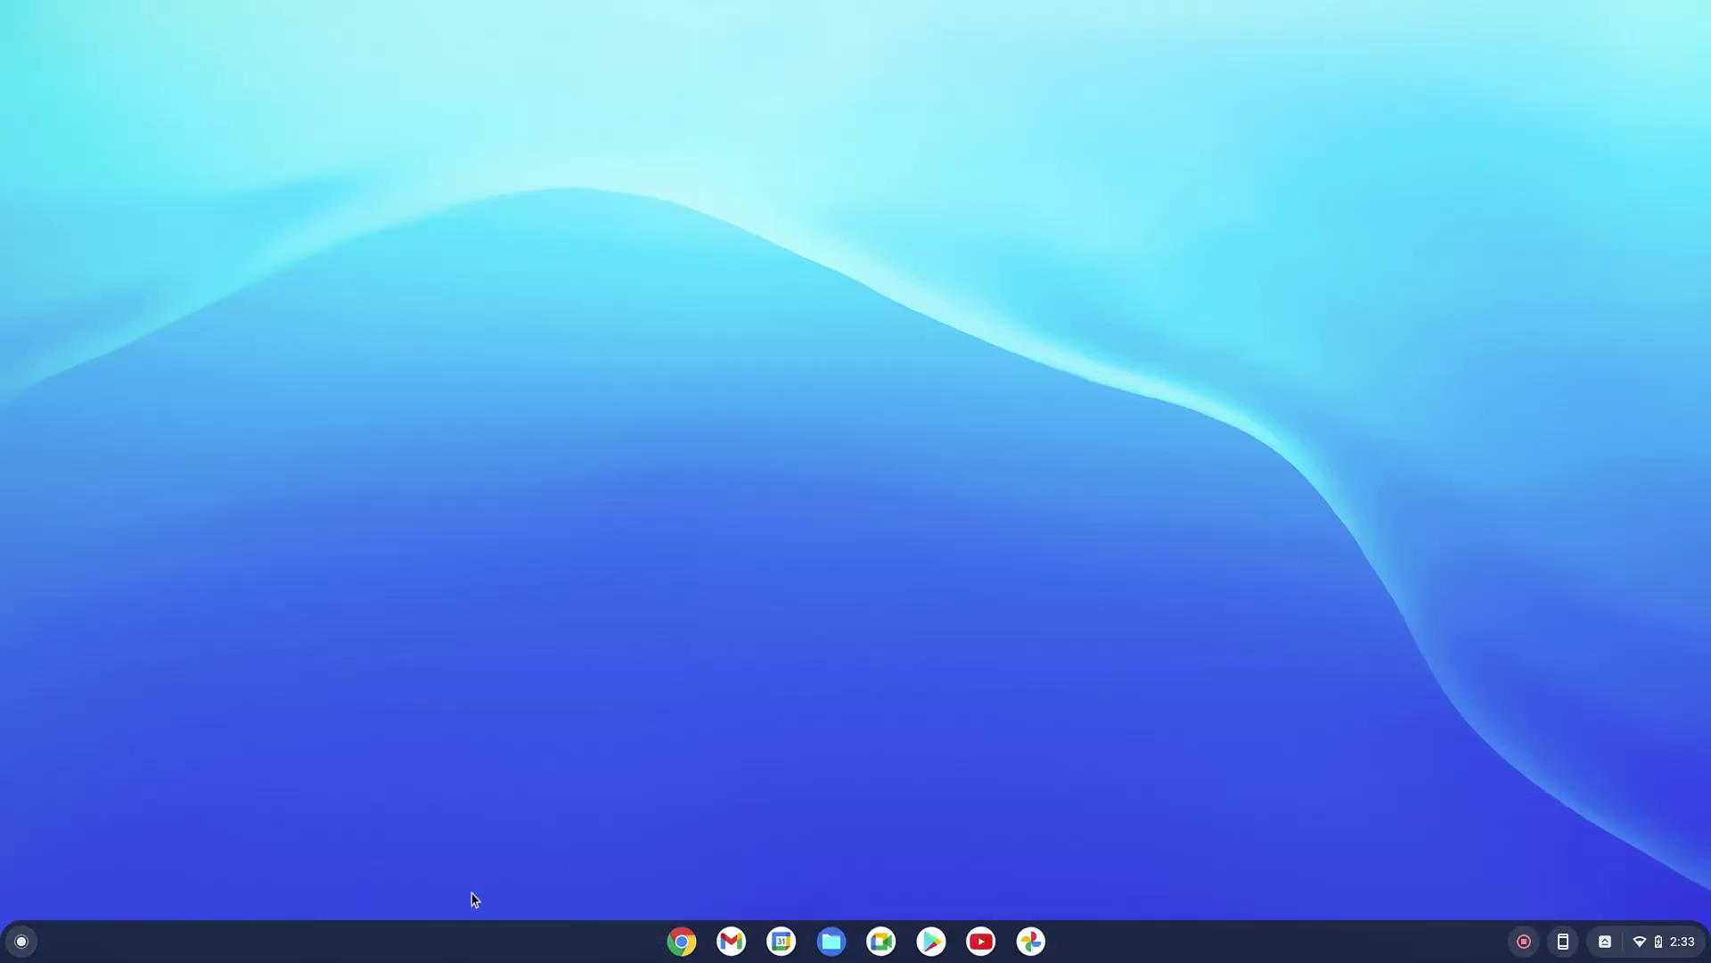
key(super)
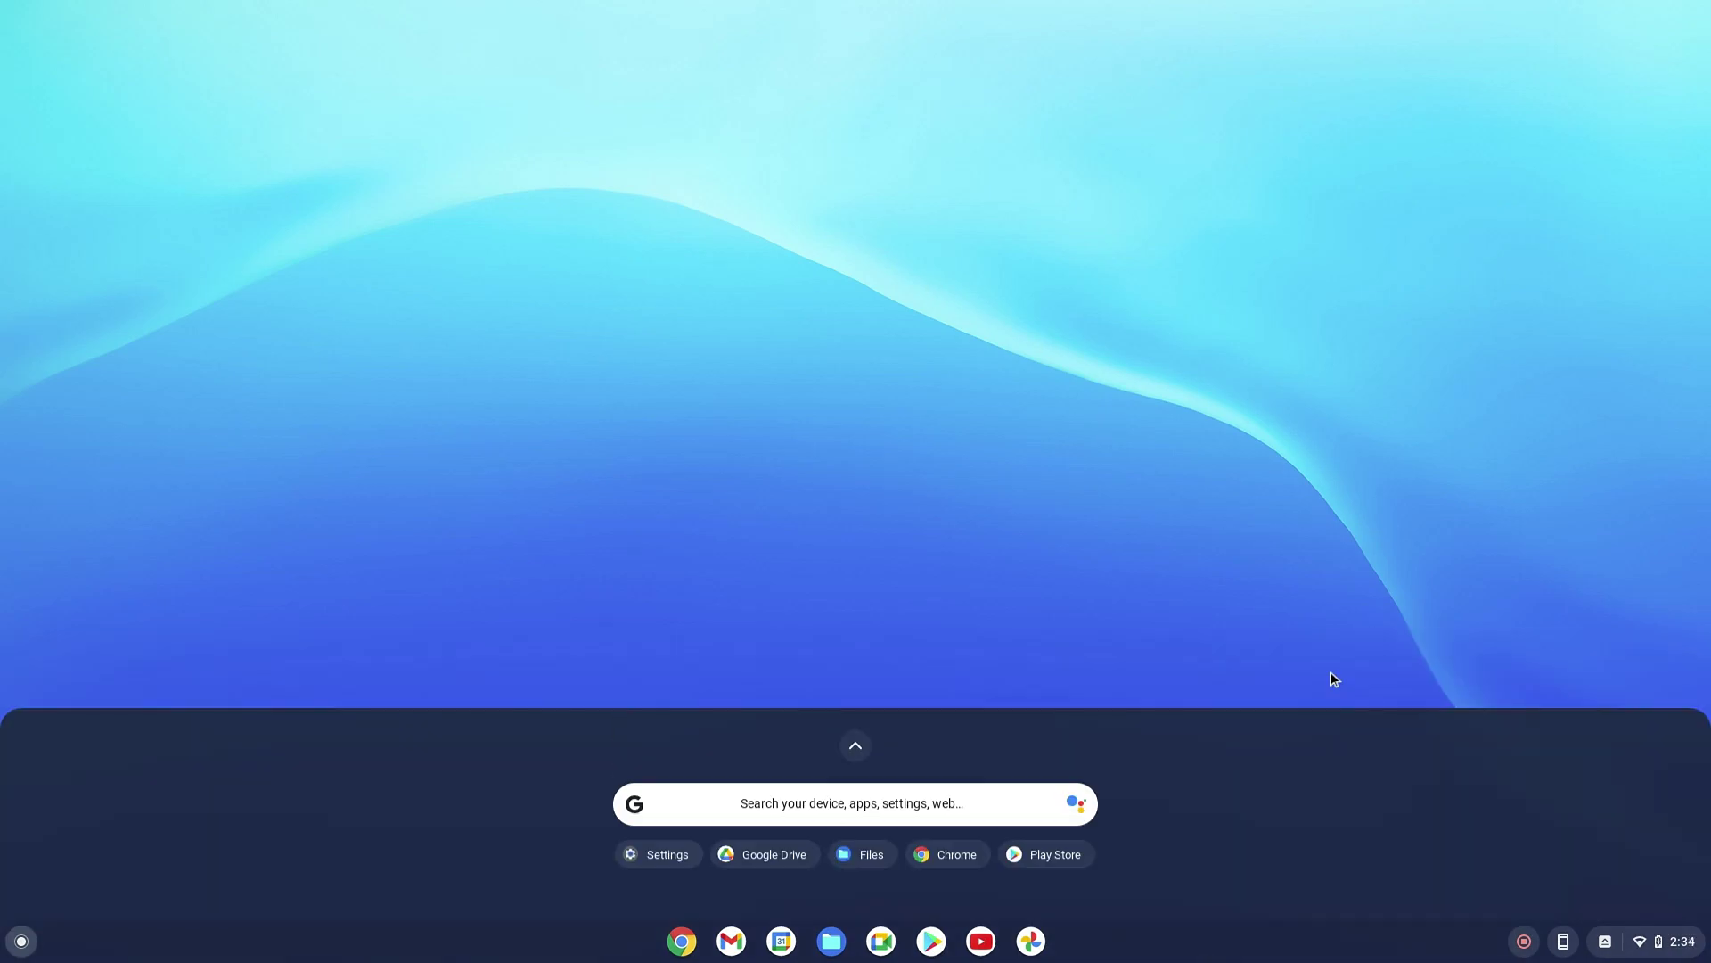
scroll(982, 802, up, 1)
scroll(1214, 658, down, 1)
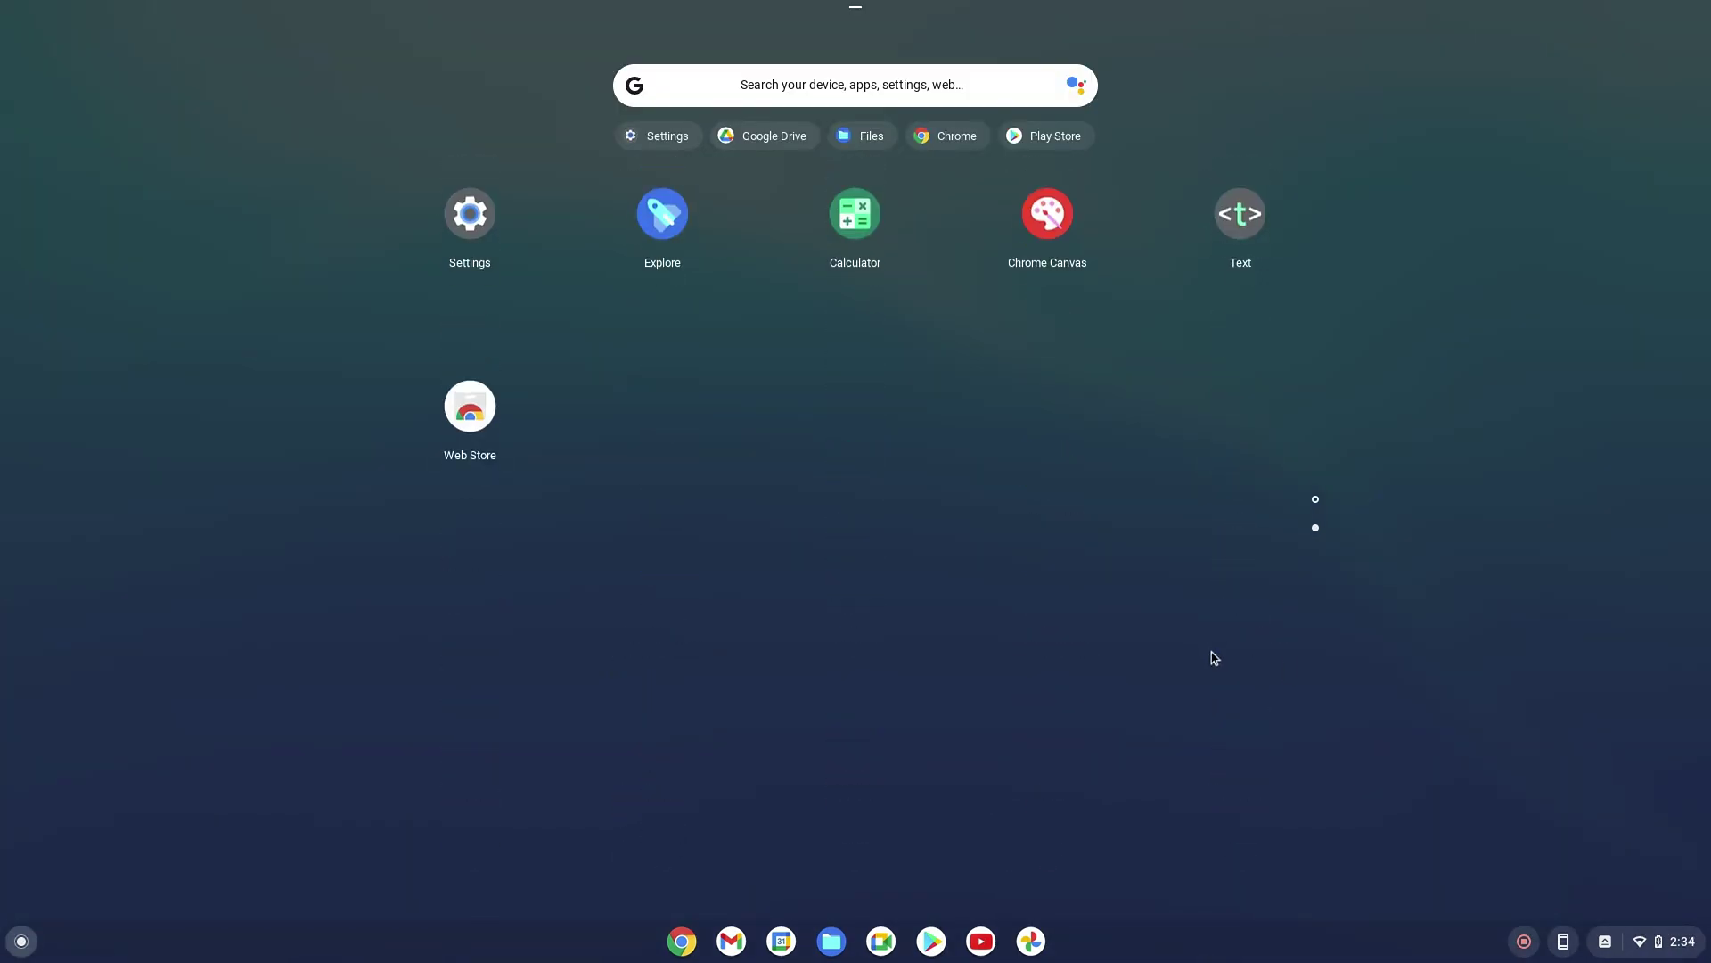
Step: In Settings > About Chrome OS, confirm version 96.0.4664.111 and run Check for updates
click(473, 234)
click(428, 556)
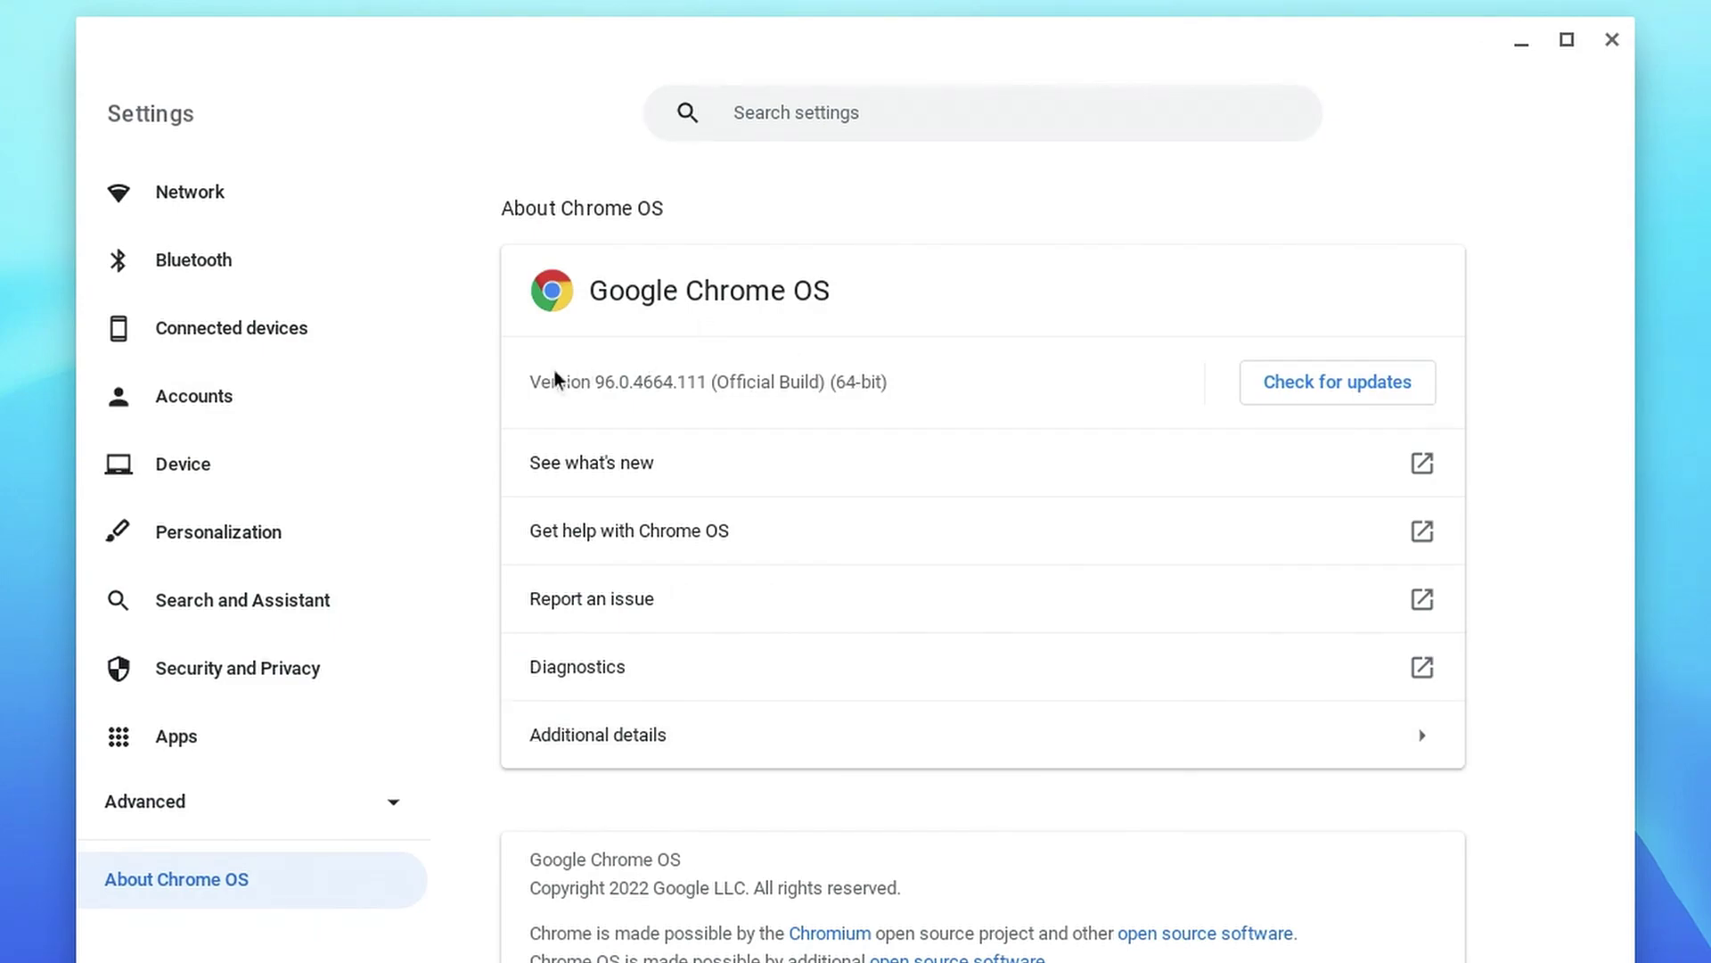
drag(652, 243, 663, 247)
drag(550, 390, 963, 389)
click(968, 394)
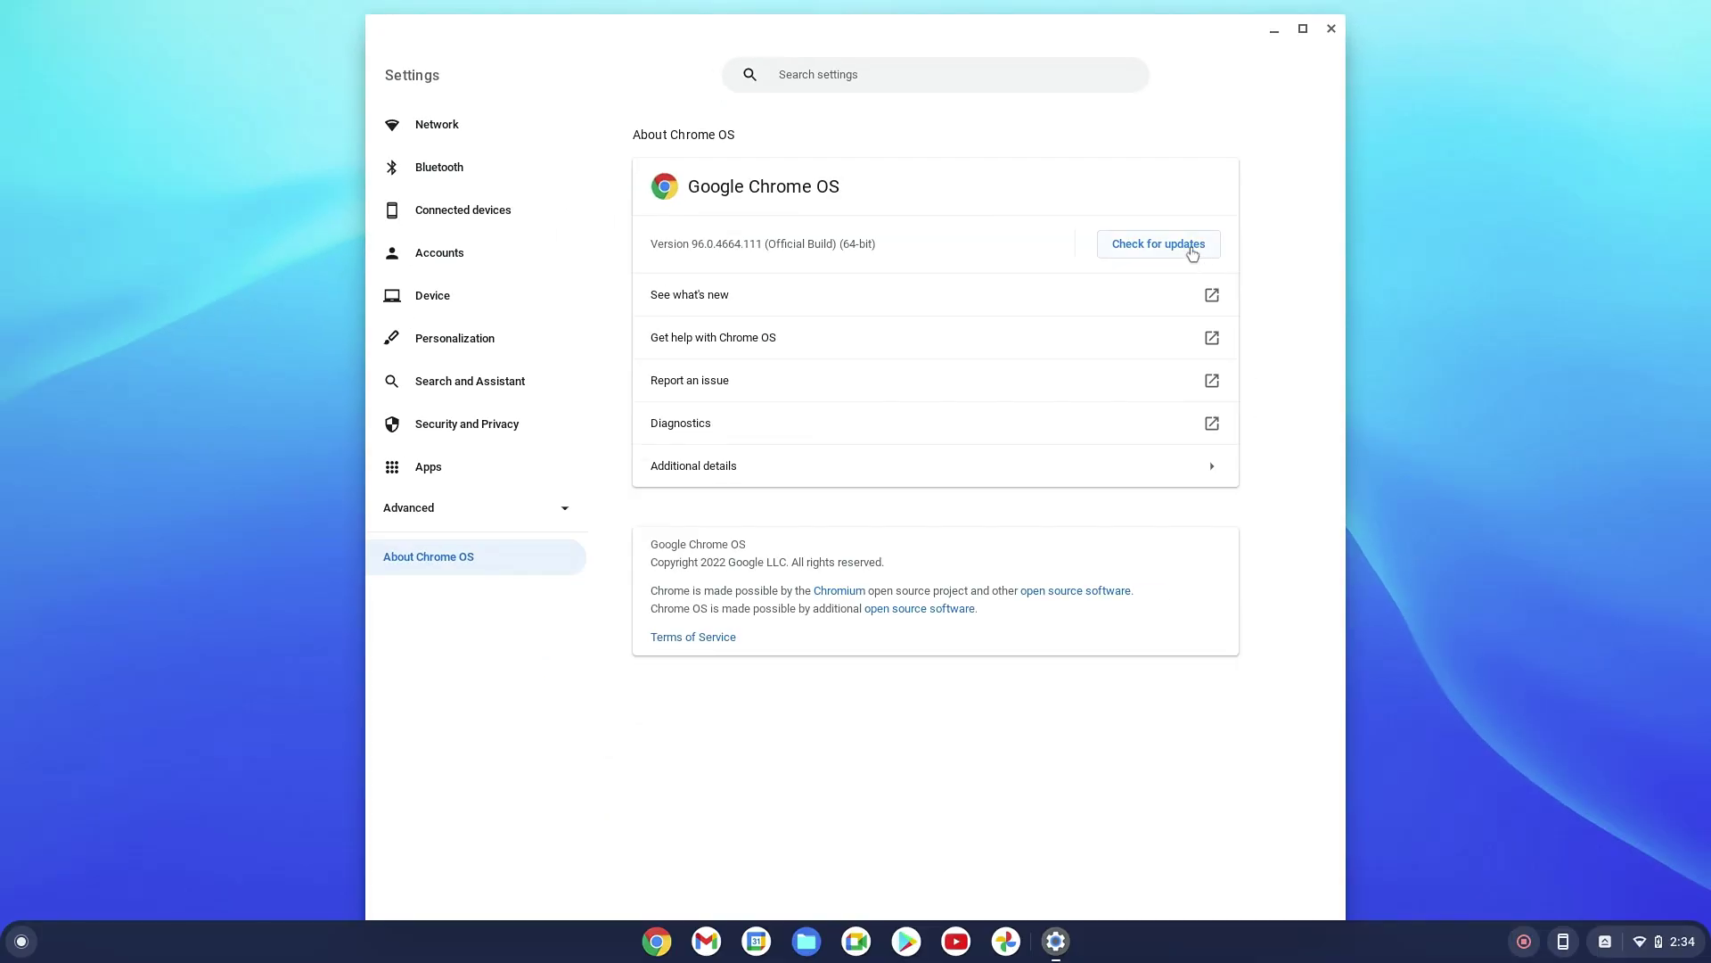
click(1192, 254)
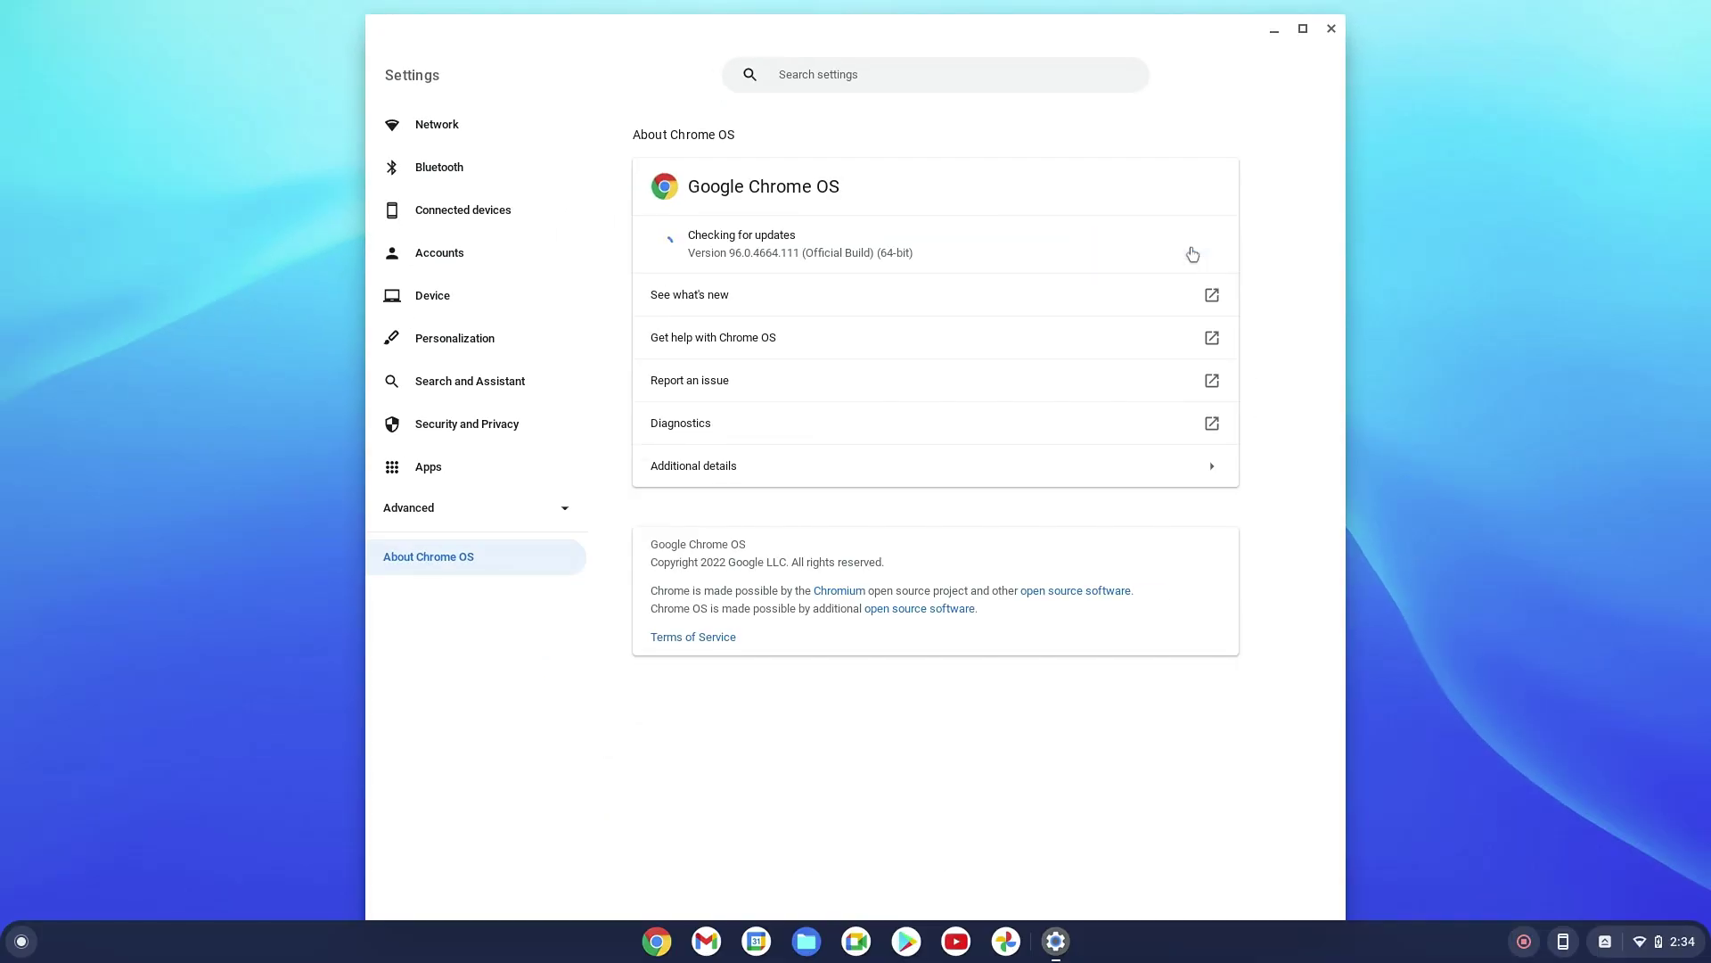